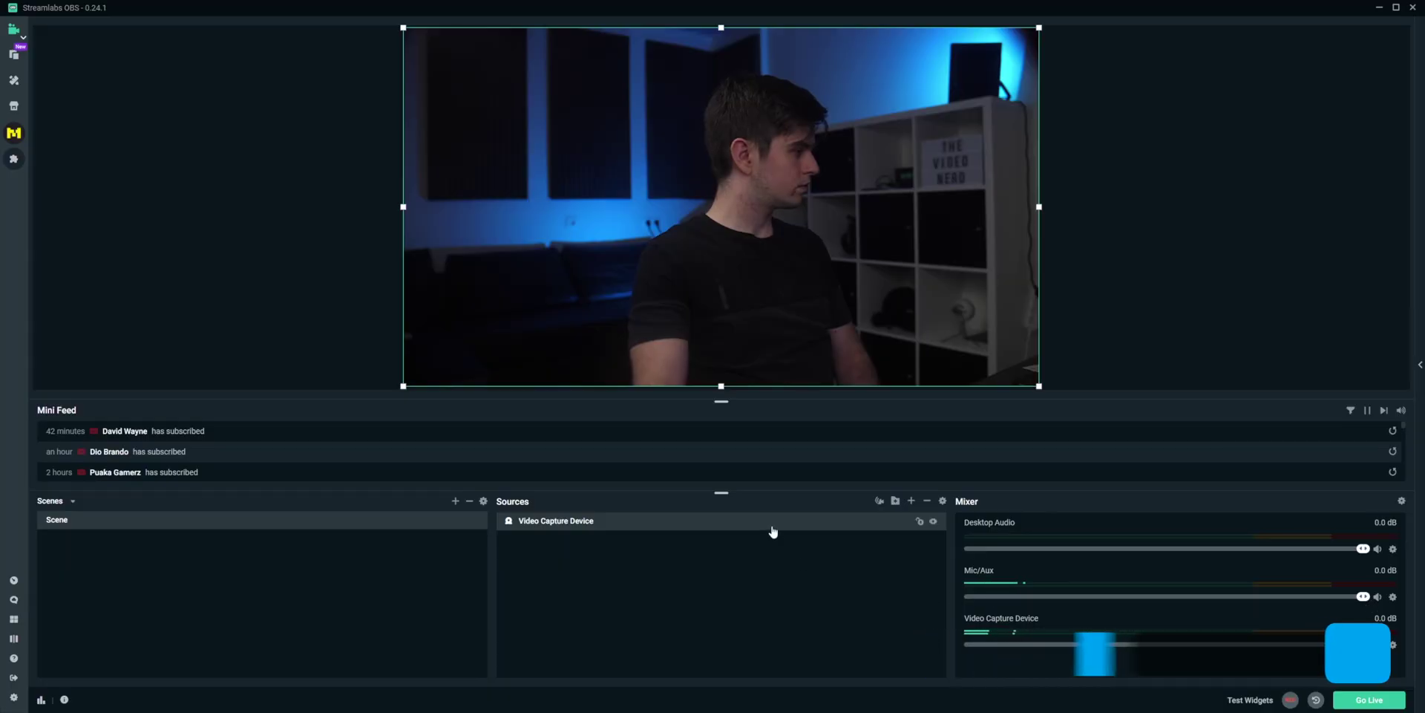
Add a Color Correction filter to the Video Capture Device.
{"action": "right_click", "coordinate": [772, 533]}
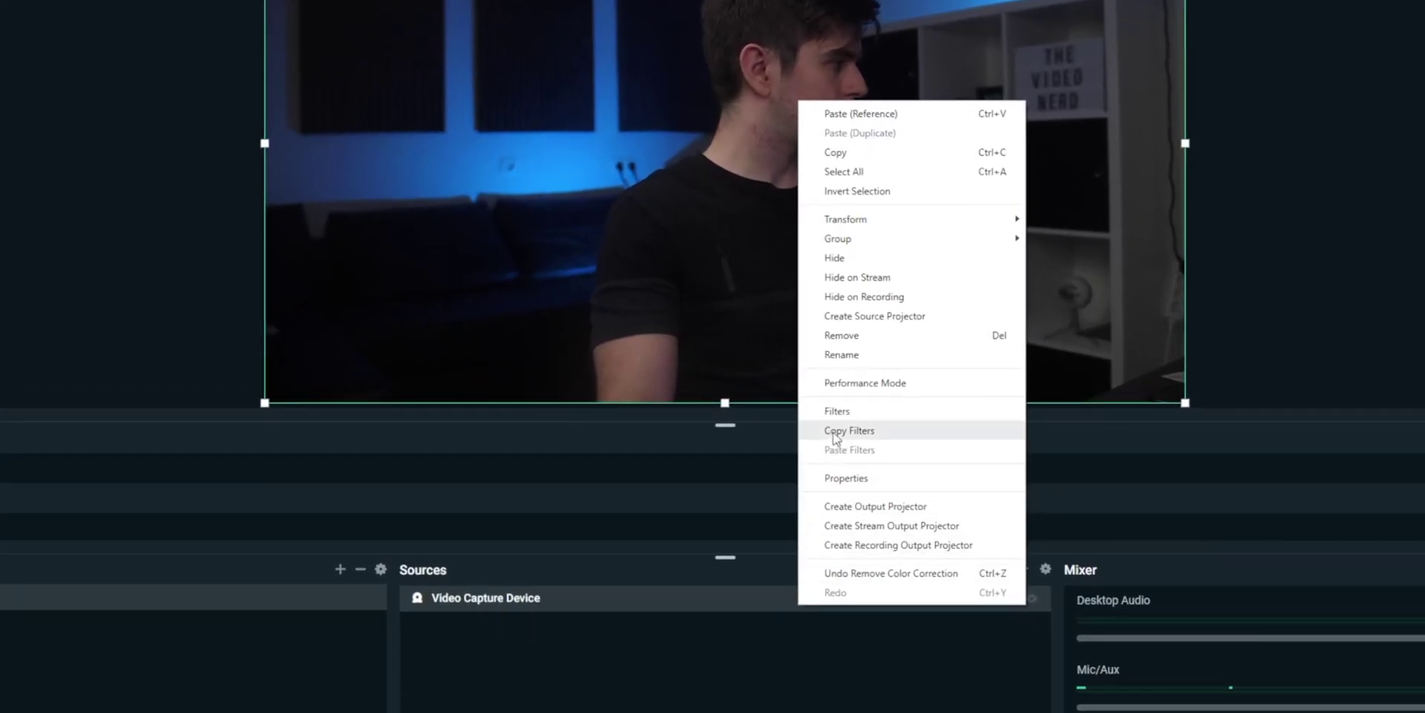
{"action": "left_click", "coordinate": [836, 411]}
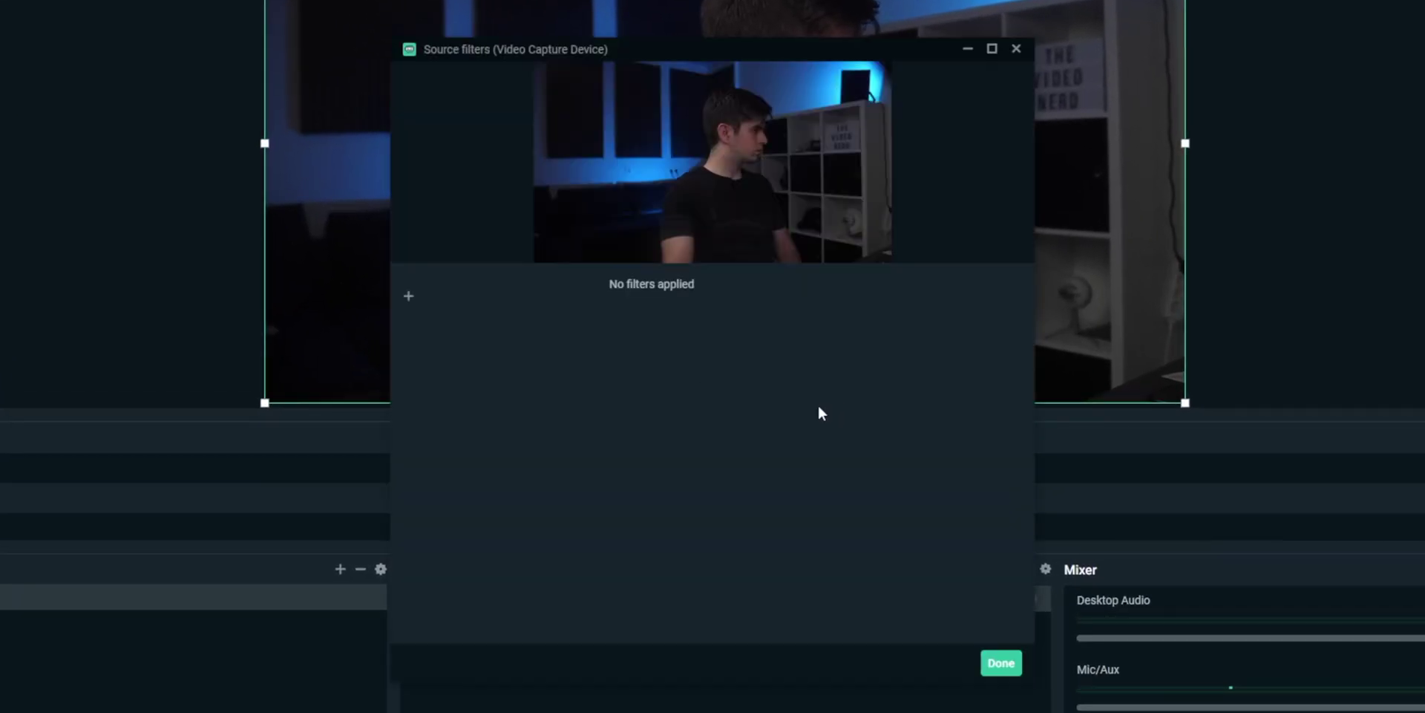
{"action": "left_click", "coordinate": [410, 299]}
{"action": "left_click", "coordinate": [582, 236]}
{"action": "left_click", "coordinate": [553, 334]}
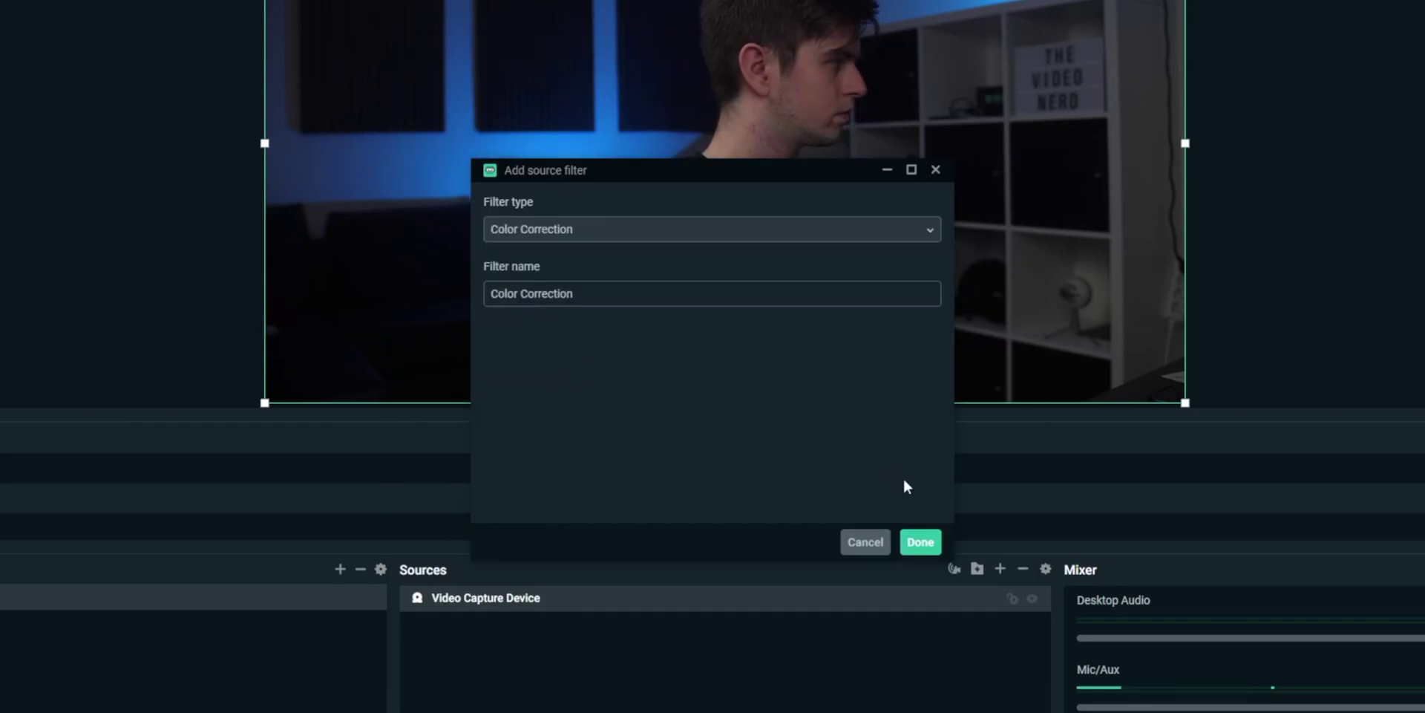
{"action": "left_click", "coordinate": [920, 543]}
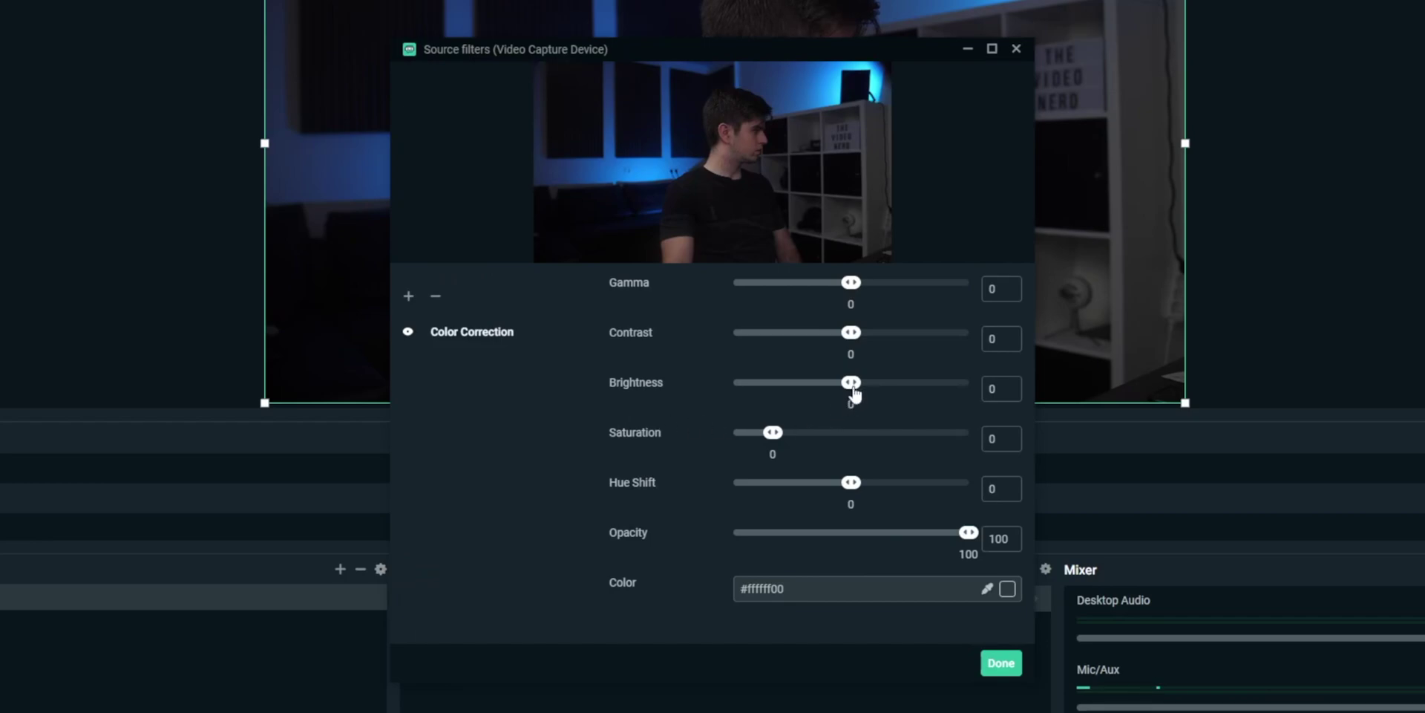
Raise the webcam's brightness to 0.06, contrast to 0.14 and gamma to 0.07.
{"action": "left_click_drag", "start_coordinate": [855, 388], "coordinate": [858, 387]}
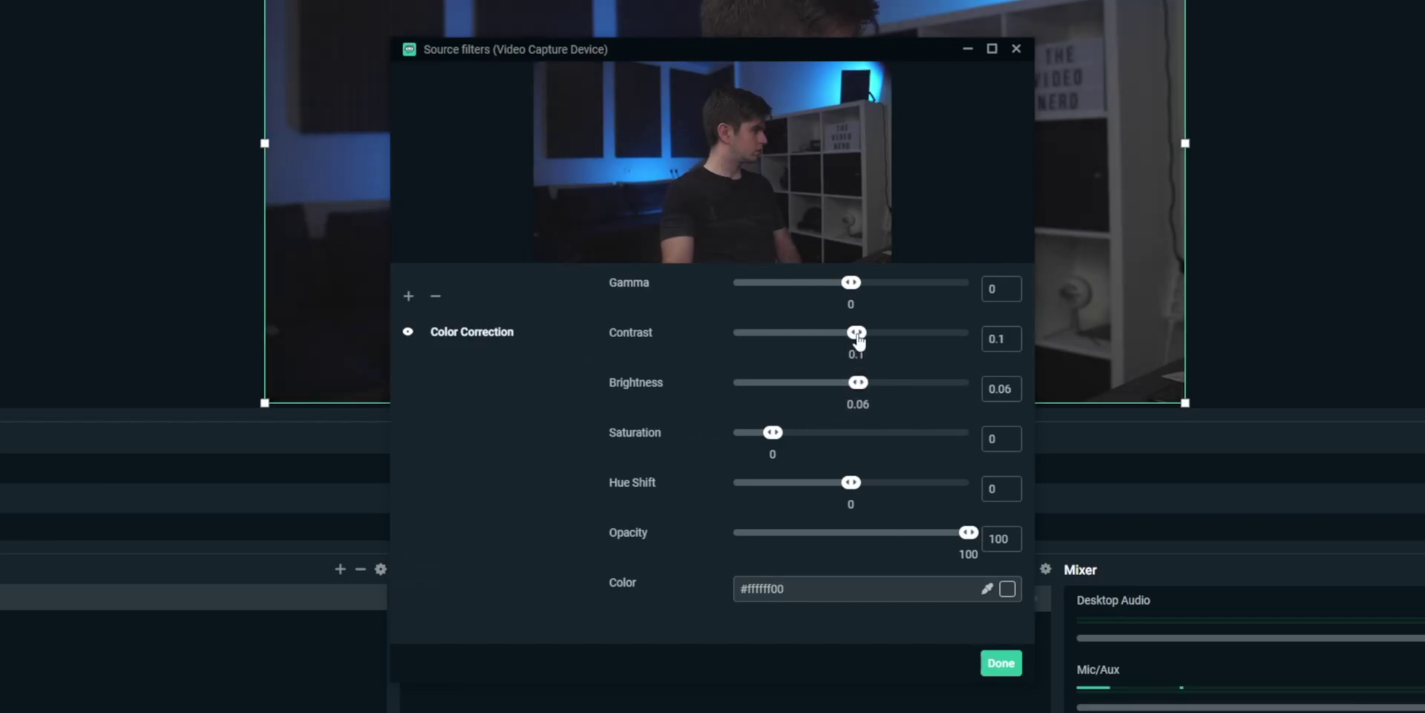
{"action": "left_click_drag", "start_coordinate": [859, 340], "coordinate": [861, 340]}
{"action": "left_click_drag", "start_coordinate": [854, 289], "coordinate": [856, 290]}
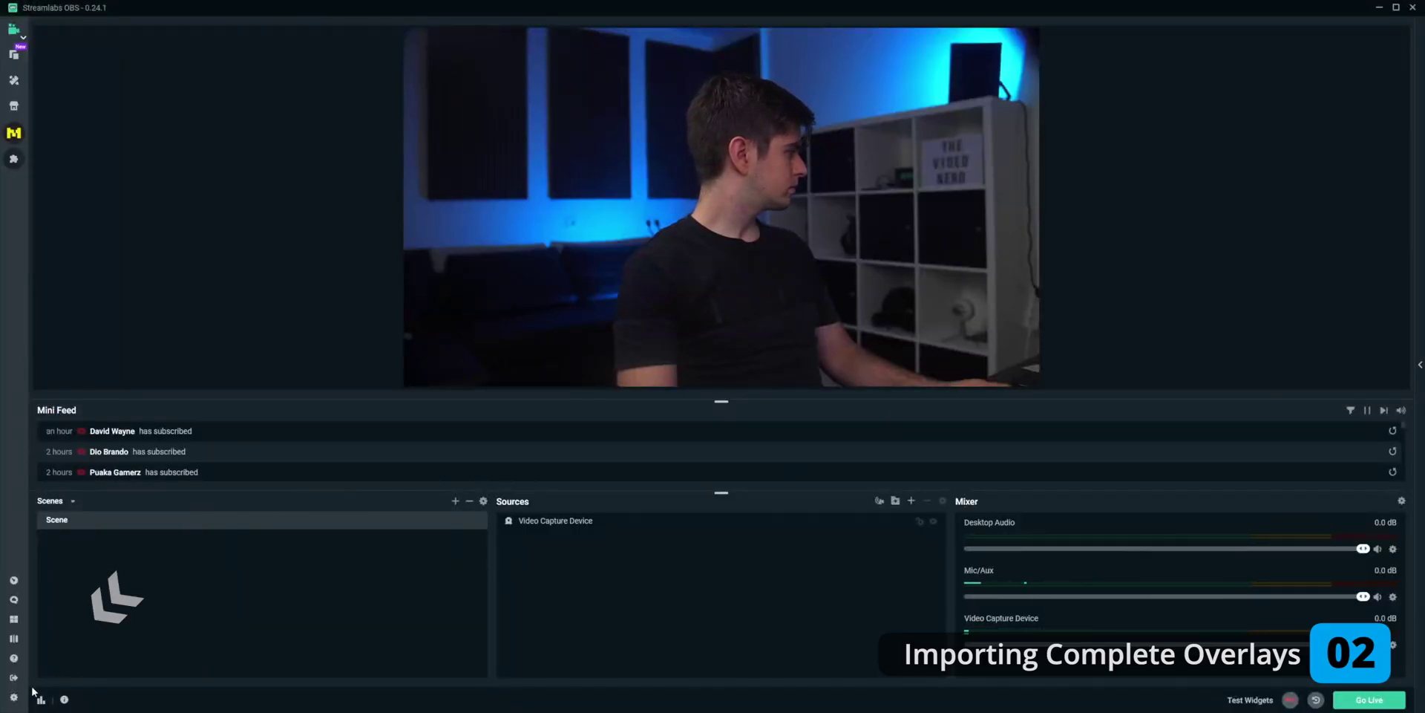
Import the DarkMode-Series-Premium overlay file from Settings > Scene Collections.
{"action": "left_click", "coordinate": [14, 697]}
{"action": "left_click", "coordinate": [564, 310]}
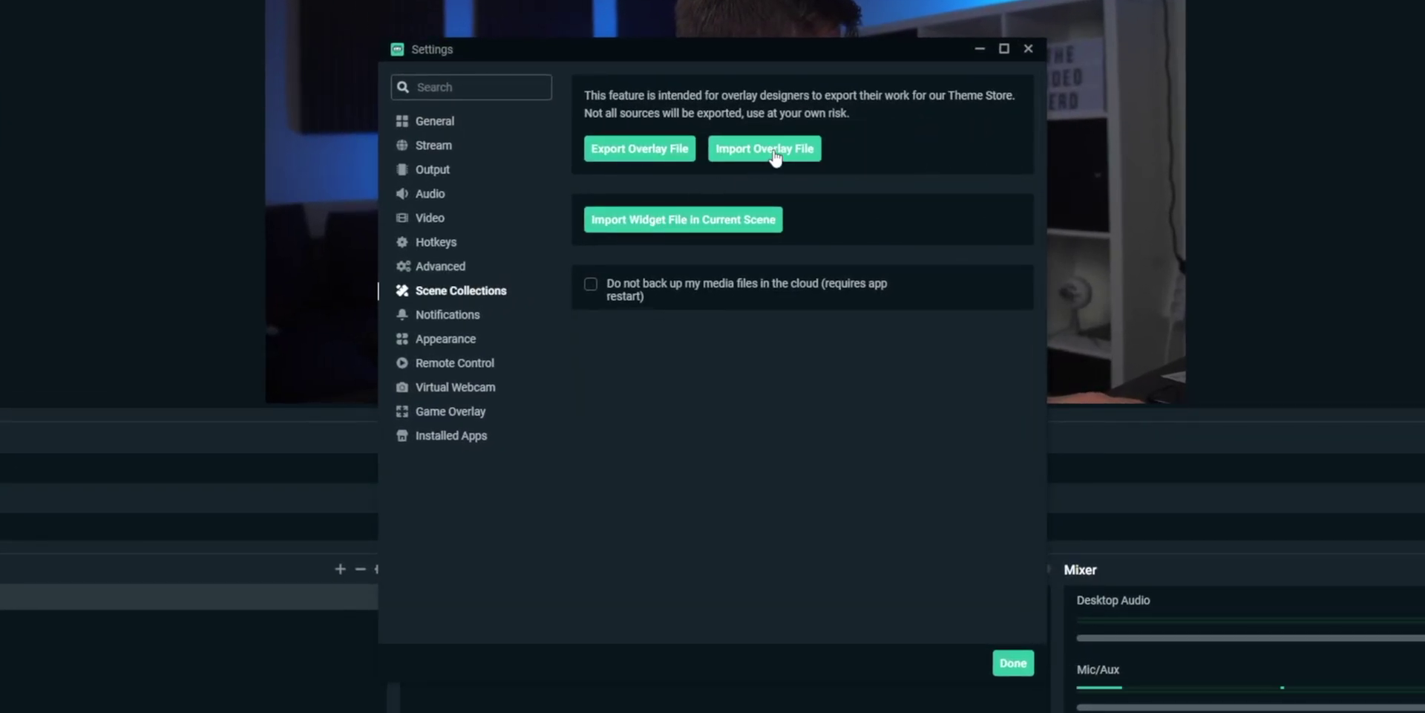
{"action": "left_click", "coordinate": [774, 156]}
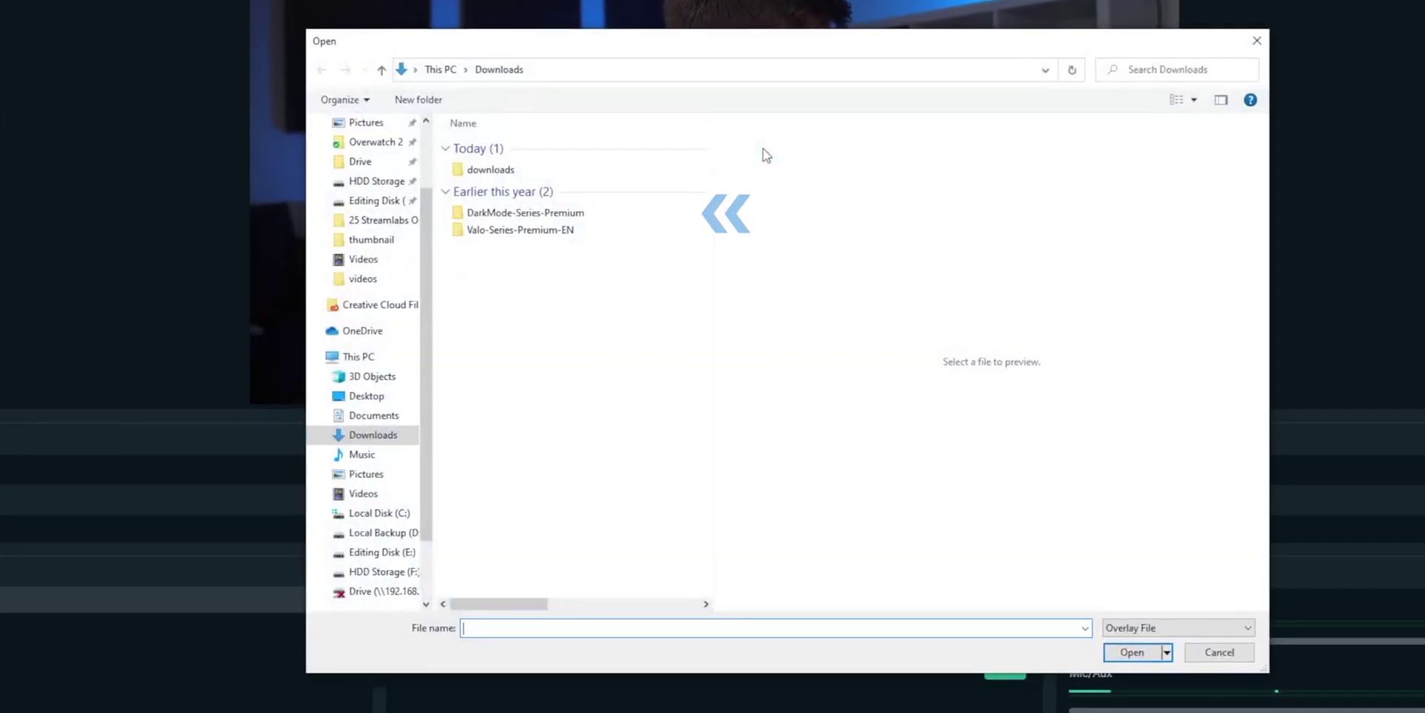
{"action": "double_click", "coordinate": [412, 210]}
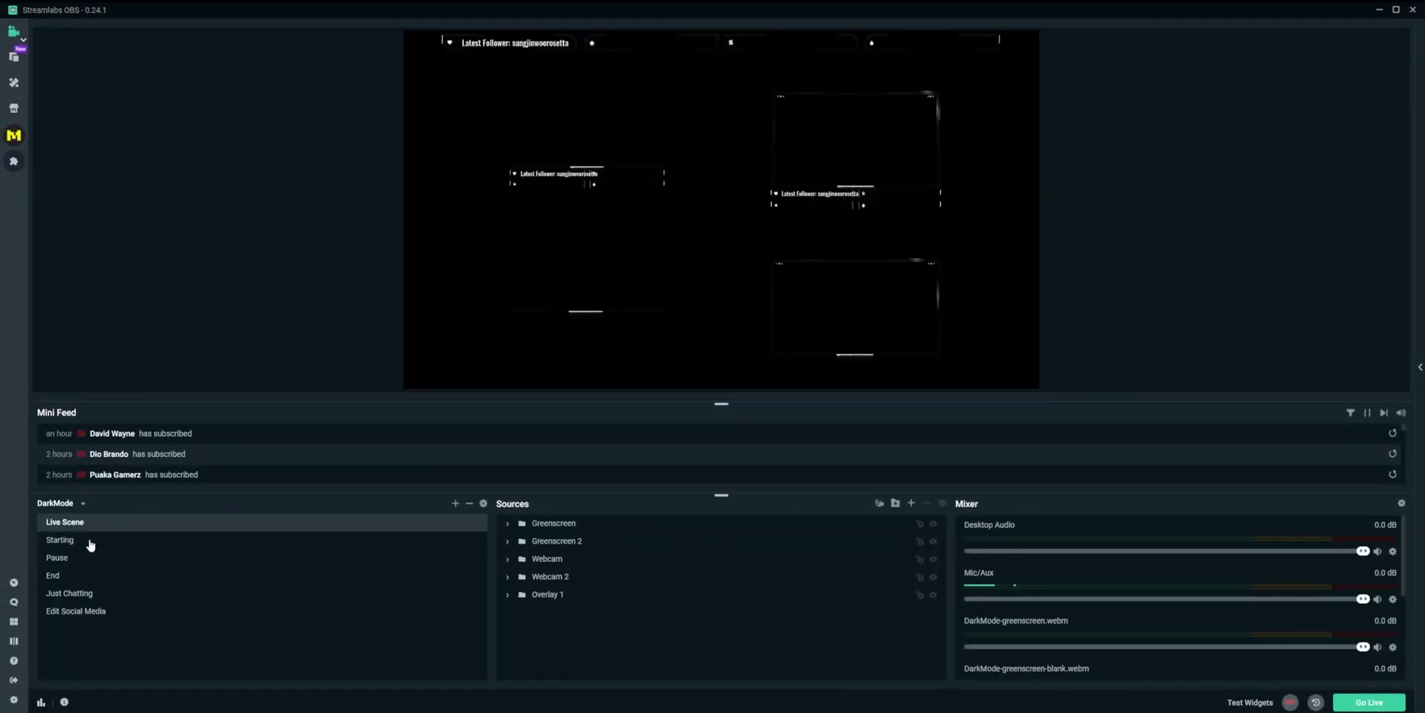
Preview the Starting, Pause, End and Just Chatting scenes.
{"action": "left_click", "coordinate": [95, 546]}
{"action": "left_click", "coordinate": [134, 557]}
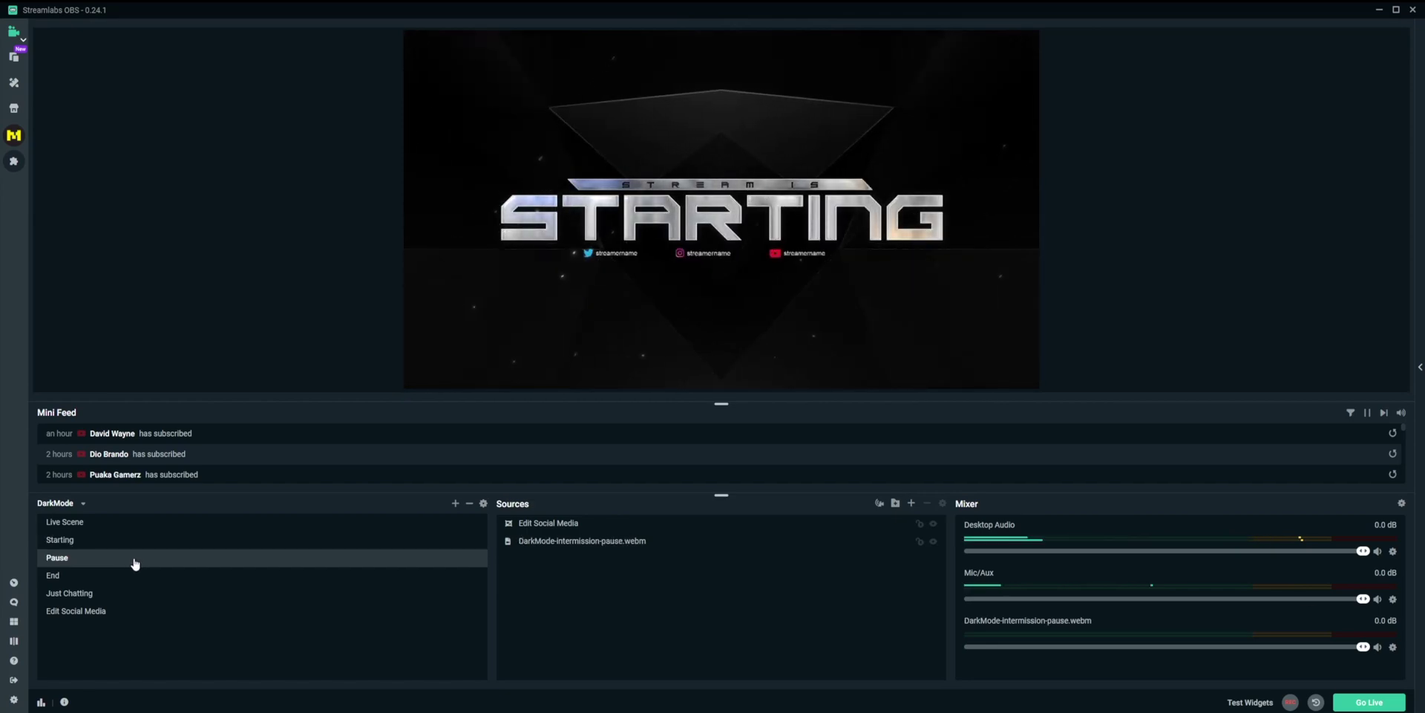
{"action": "left_click", "coordinate": [78, 577]}
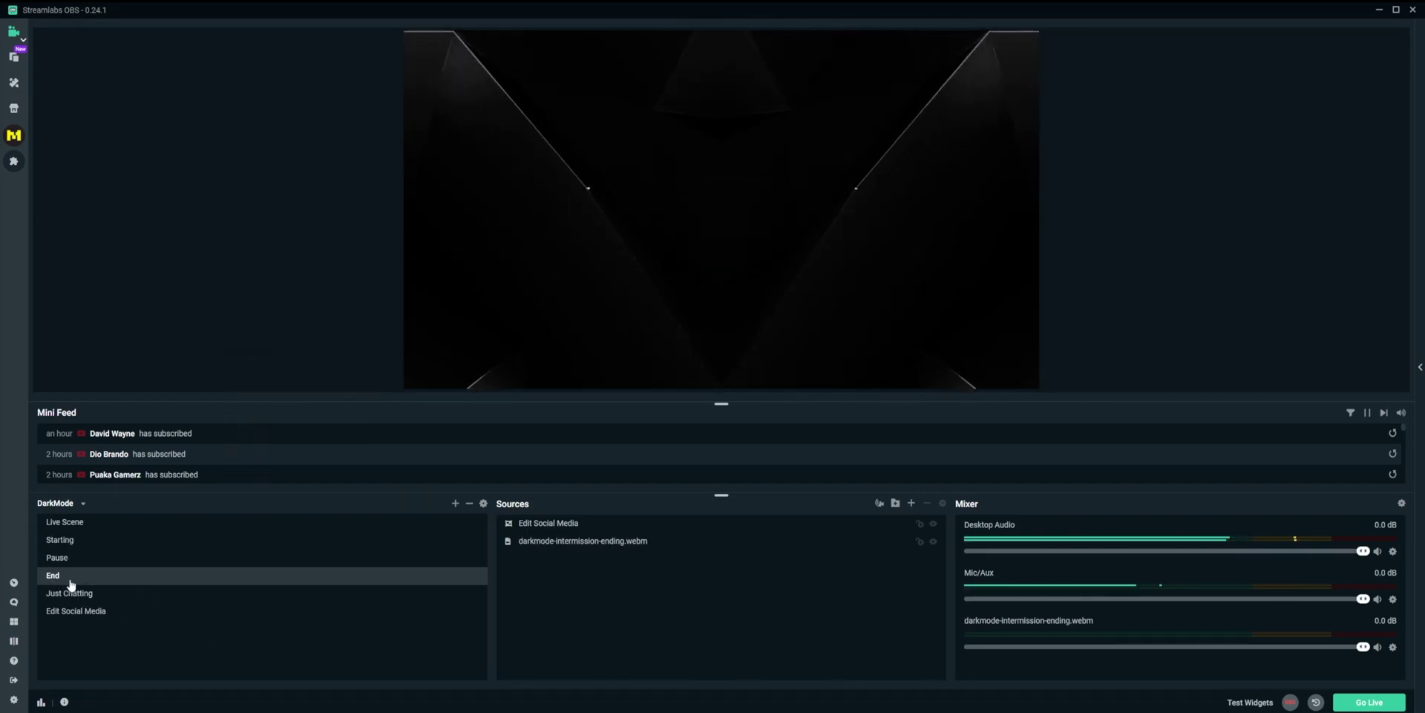
{"action": "left_click", "coordinate": [91, 594]}
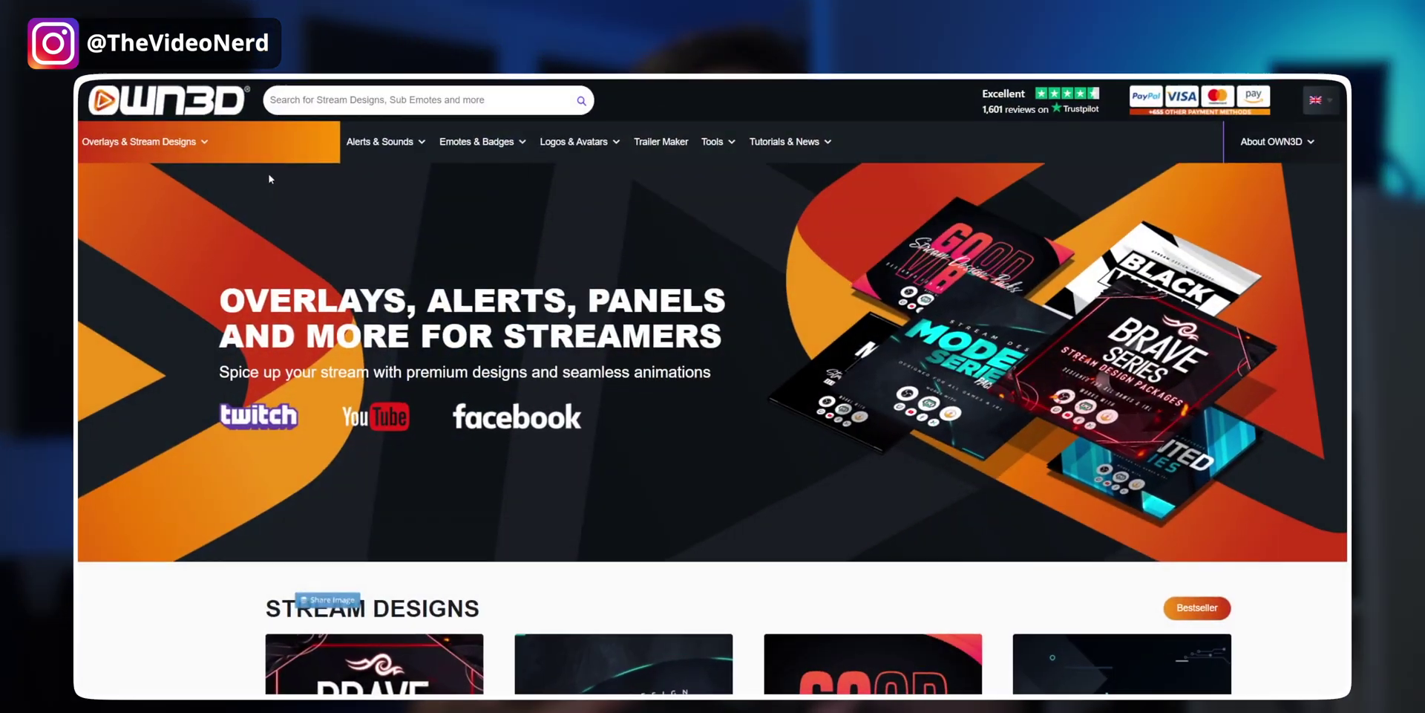
Open the DarkMode package page from the OWN3D complete packages catalogue.
{"action": "mouse_move", "coordinate": [255, 154]}
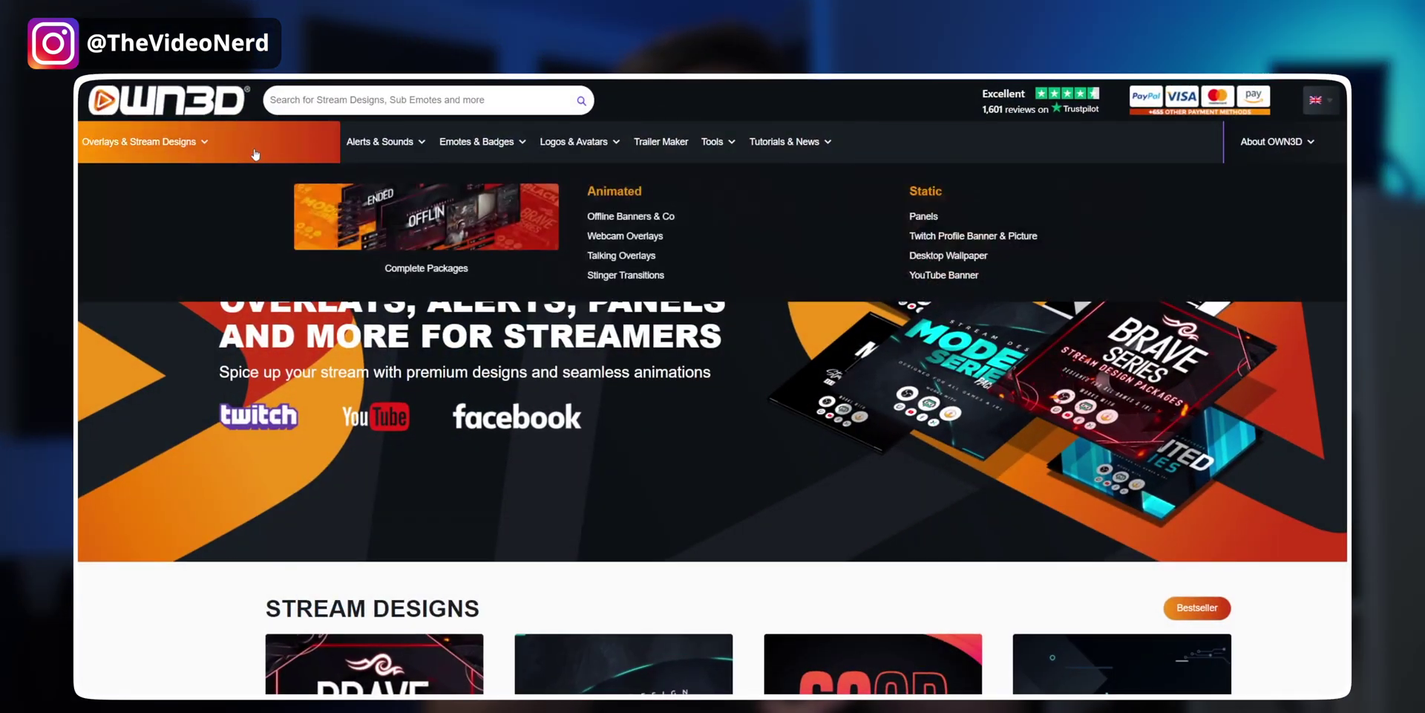
{"action": "left_click", "coordinate": [384, 225]}
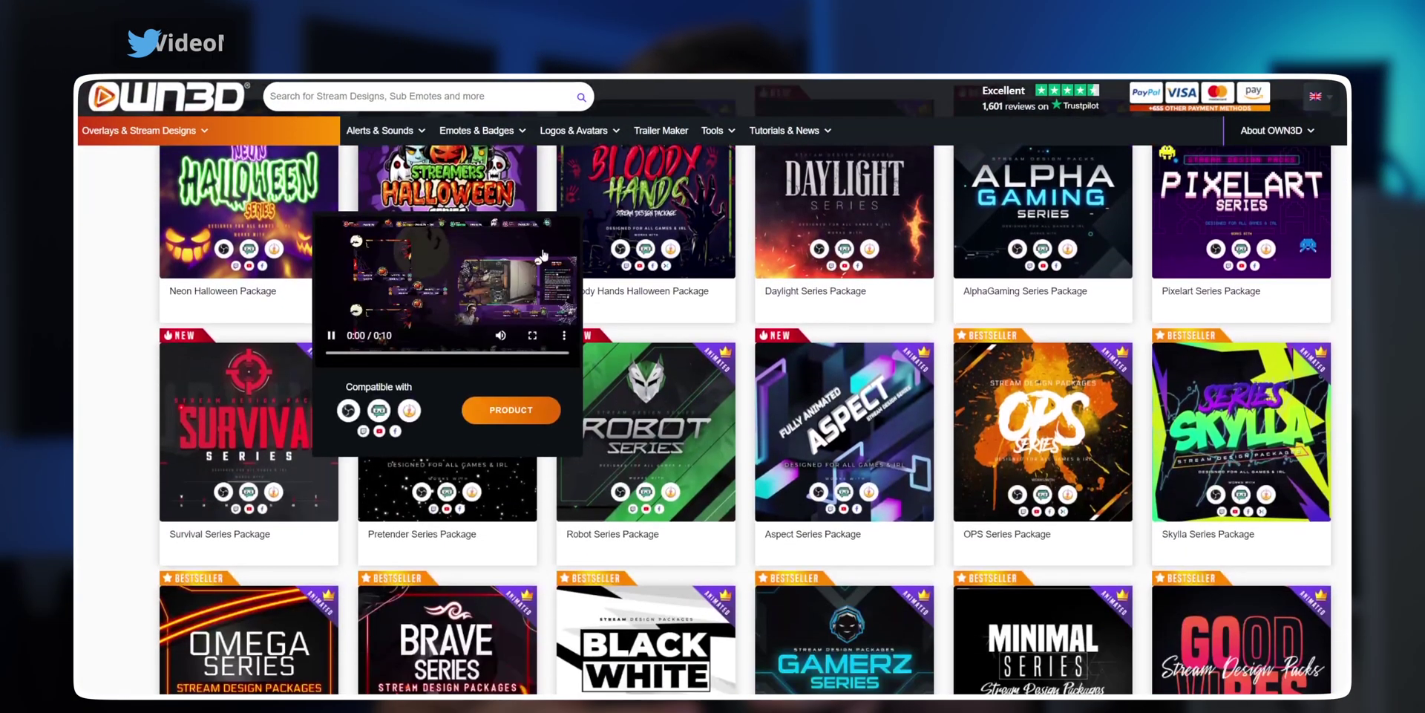
{"action": "scroll", "coordinate": [1034, 229], "scroll_direction": "down", "scroll_amount": 8}
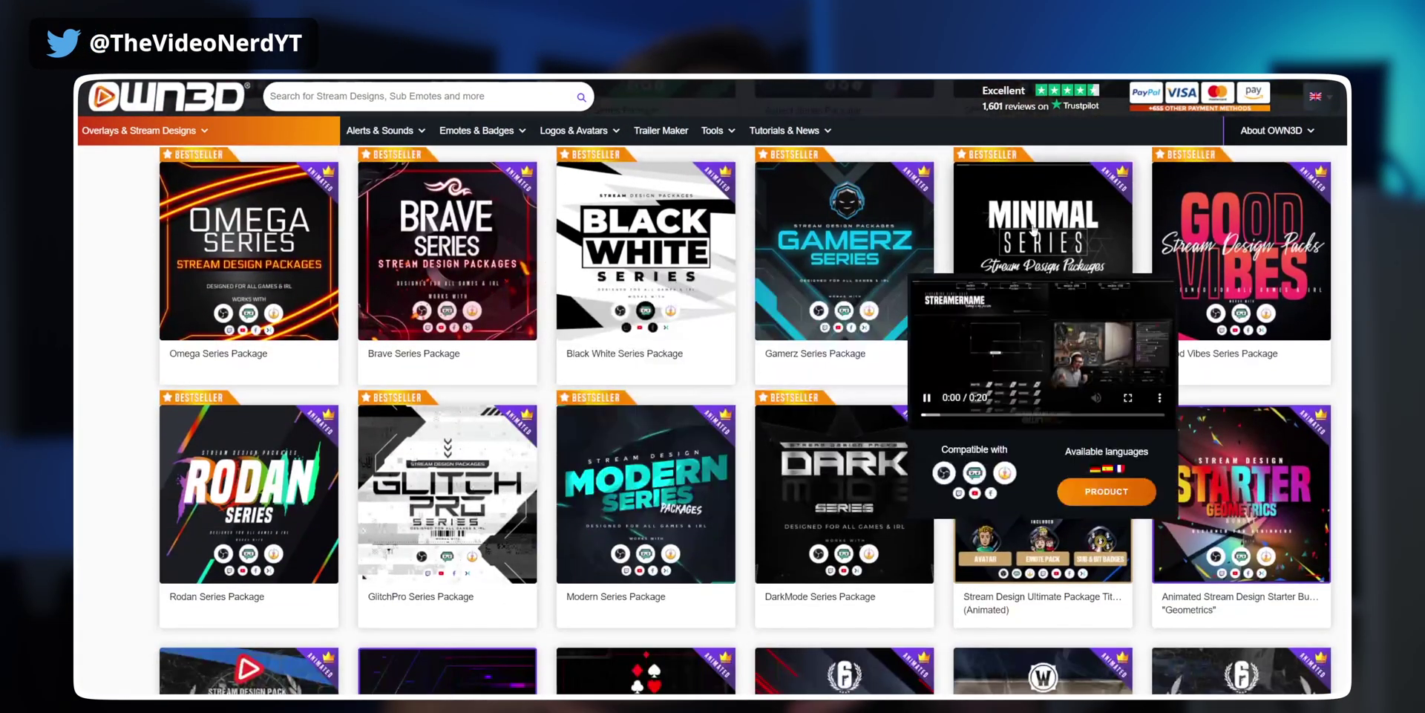
{"action": "mouse_move", "coordinate": [1231, 253]}
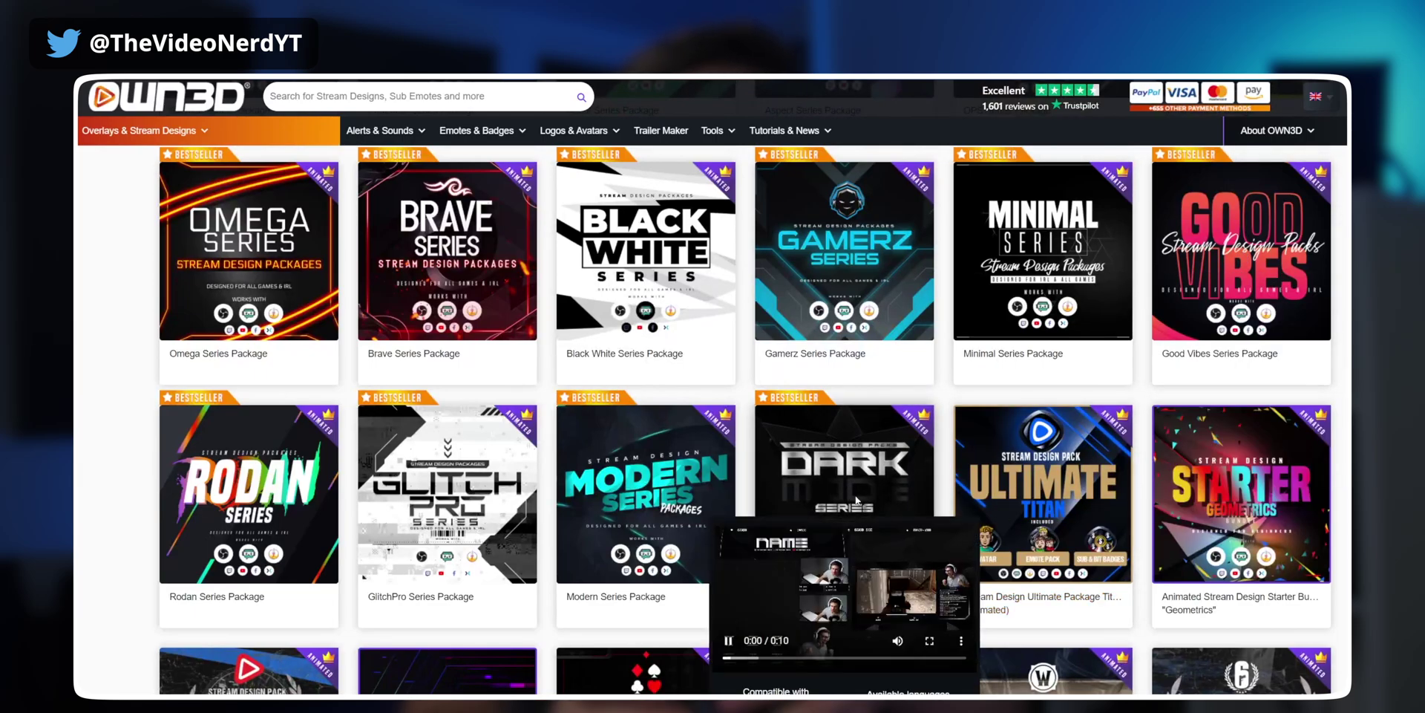
{"action": "left_click", "coordinate": [846, 534]}
{"action": "scroll", "coordinate": [381, 466], "scroll_direction": "down", "scroll_amount": 8}
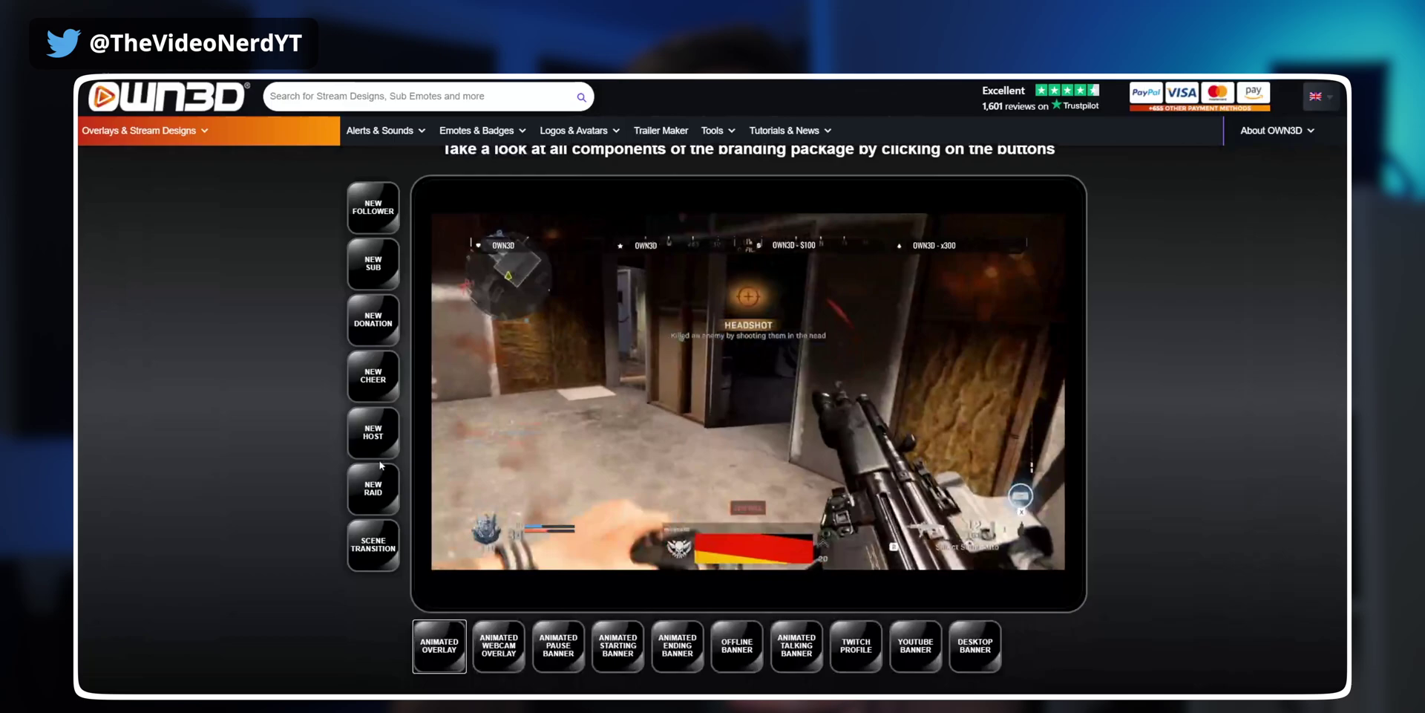
Preview the raid alert, talking banner and ending banner in the showcase.
{"action": "left_click", "coordinate": [377, 478]}
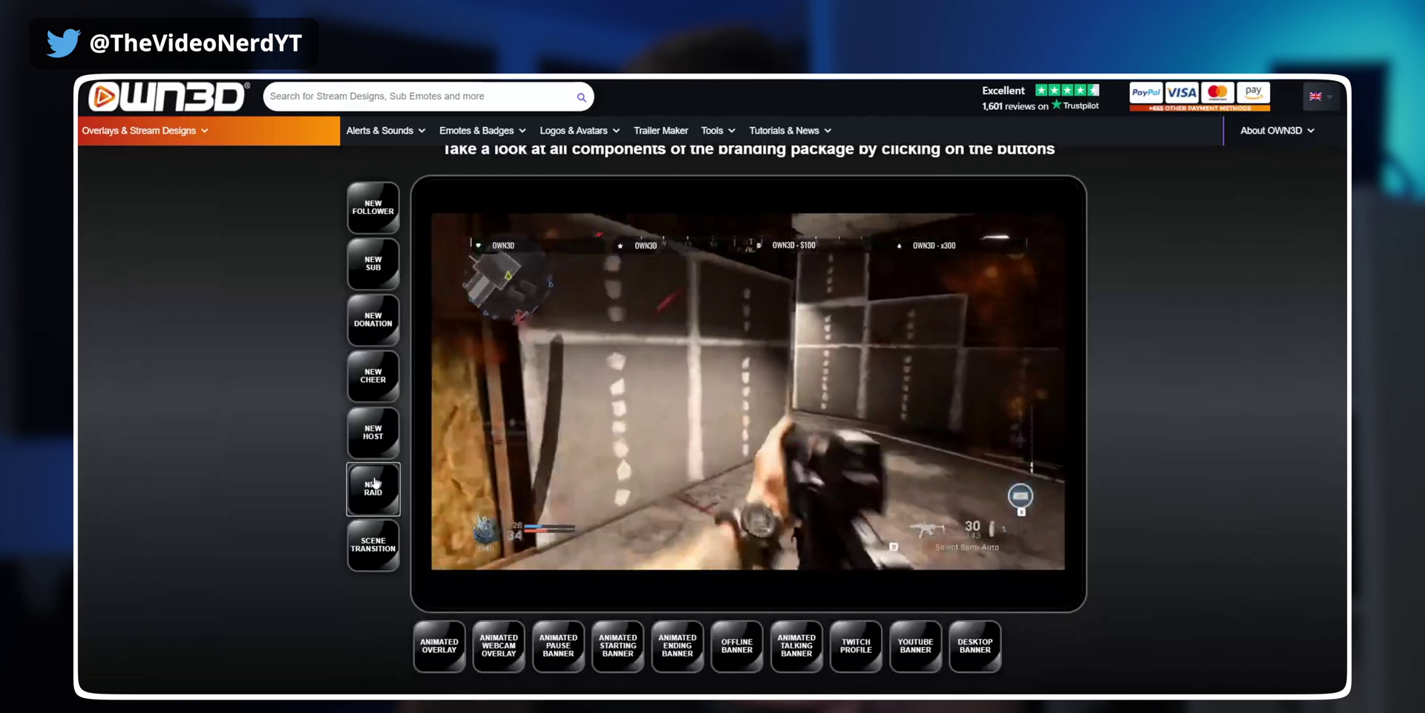
{"action": "left_click", "coordinate": [796, 646]}
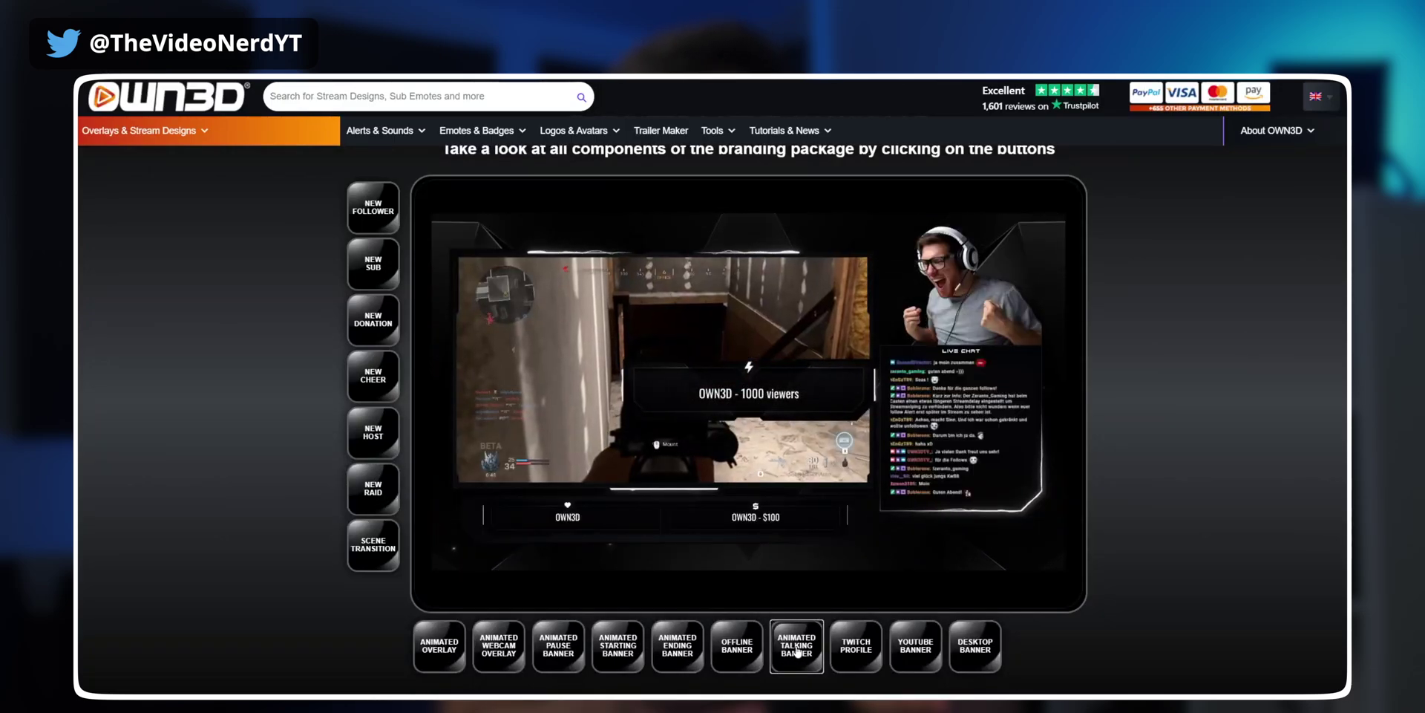
{"action": "left_click", "coordinate": [676, 651]}
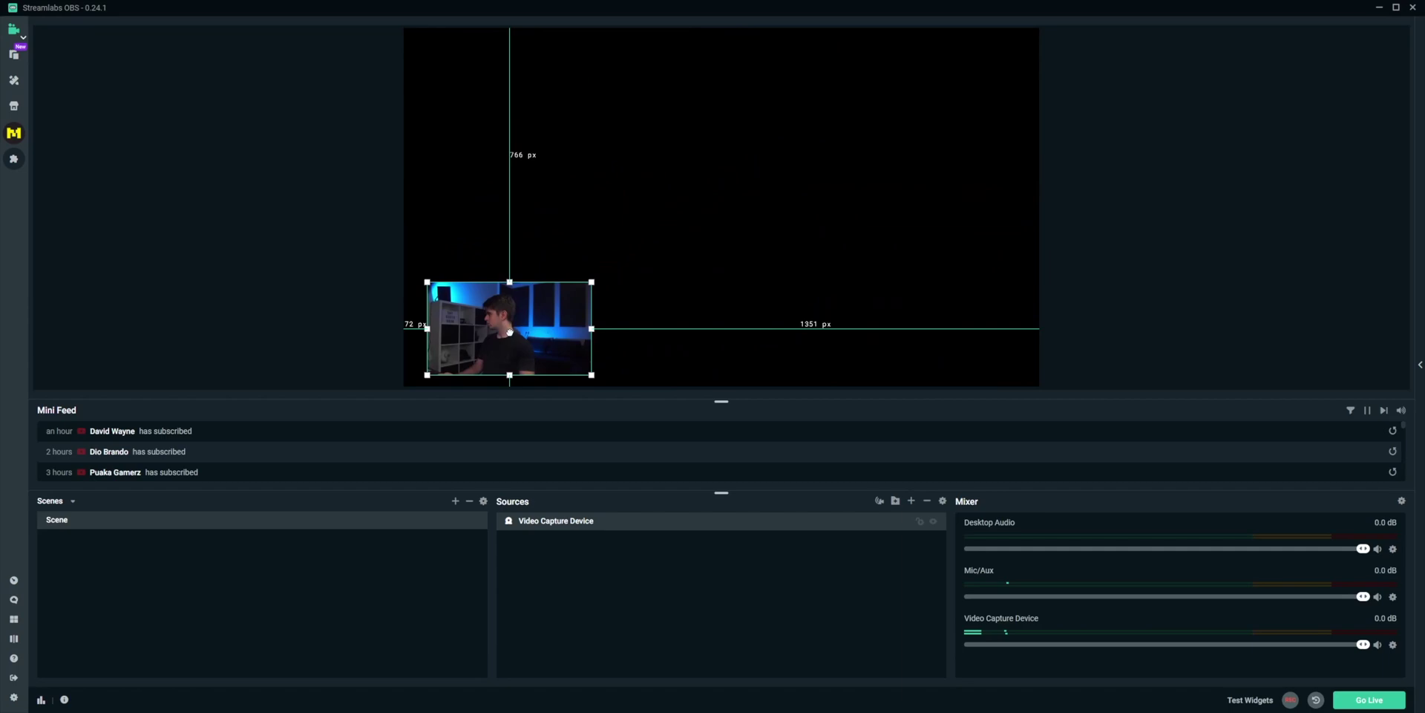
Flip the webcam horizontally and move it toward the canvas's left edge.
{"action": "right_click", "coordinate": [550, 524]}
{"action": "mouse_move", "coordinate": [627, 262]}
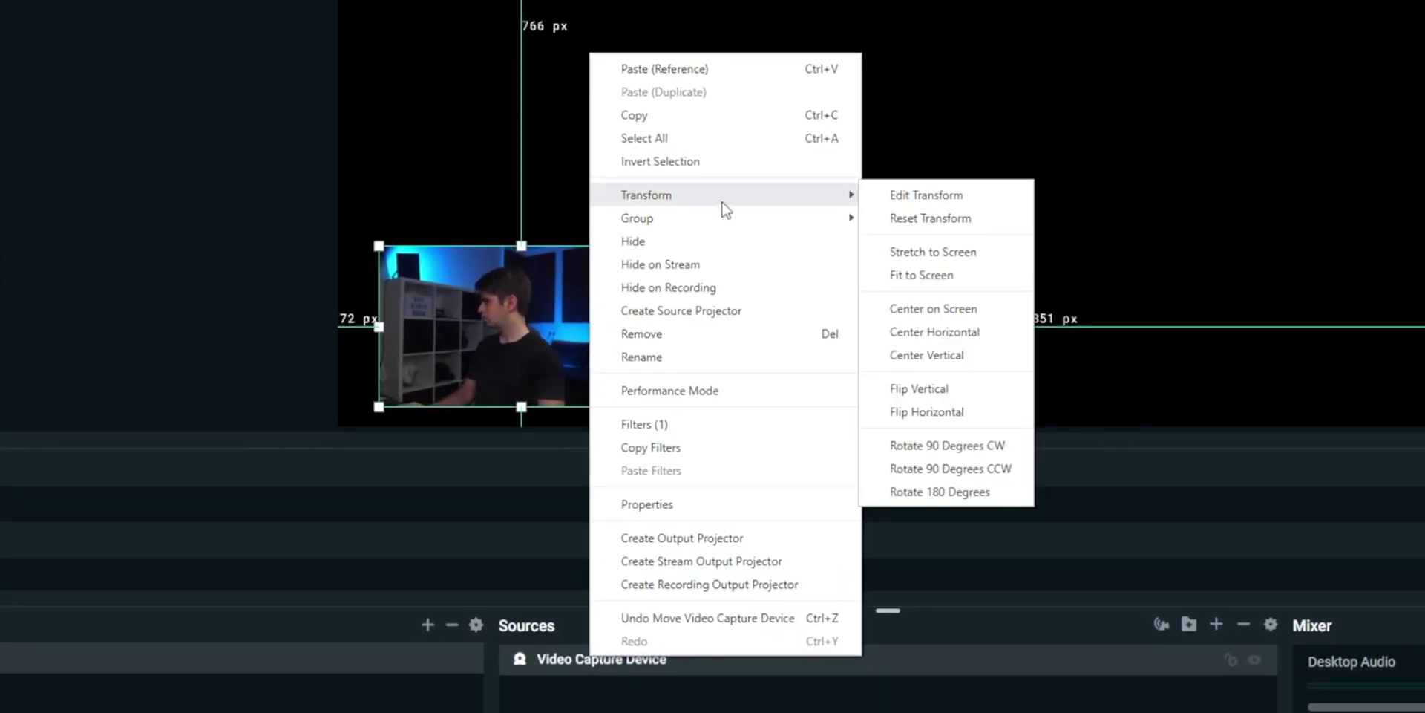
{"action": "left_click", "coordinate": [928, 412]}
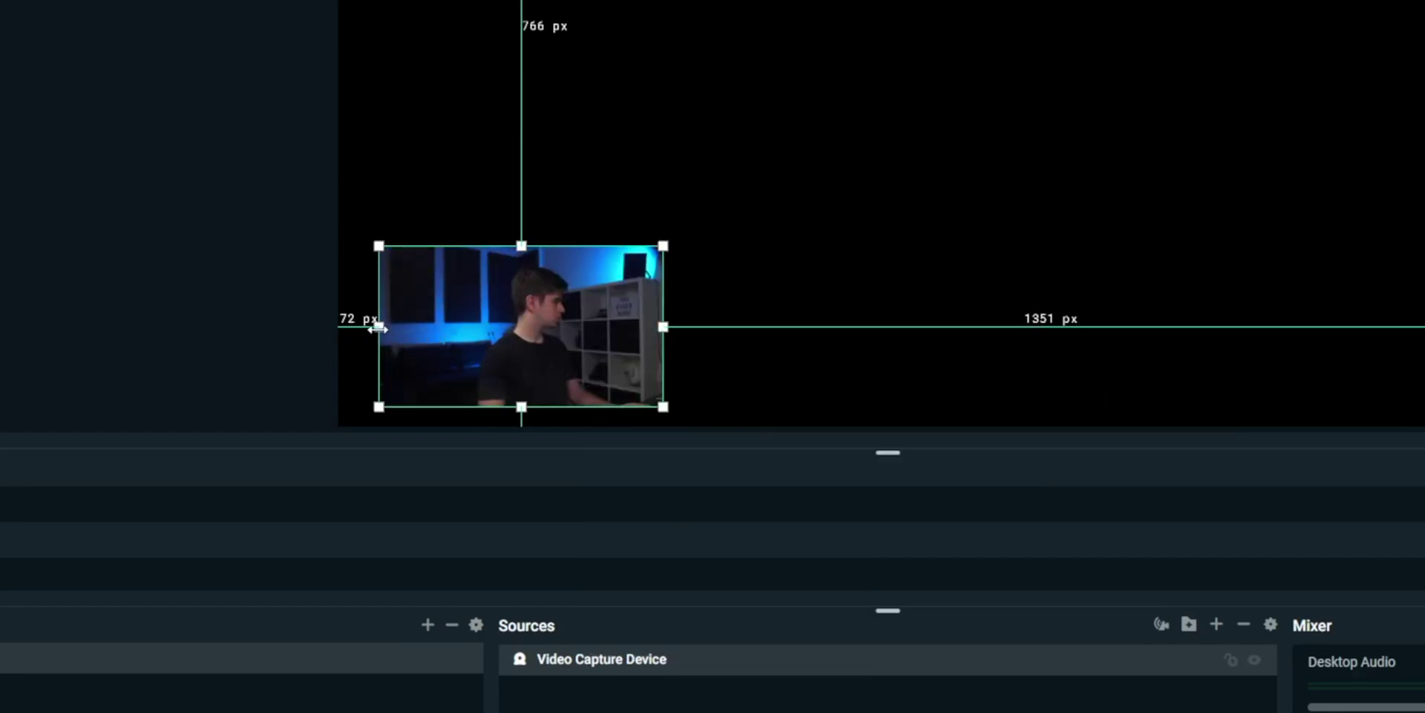
{"action": "left_click_drag", "start_coordinate": [522, 341], "coordinate": [465, 344]}
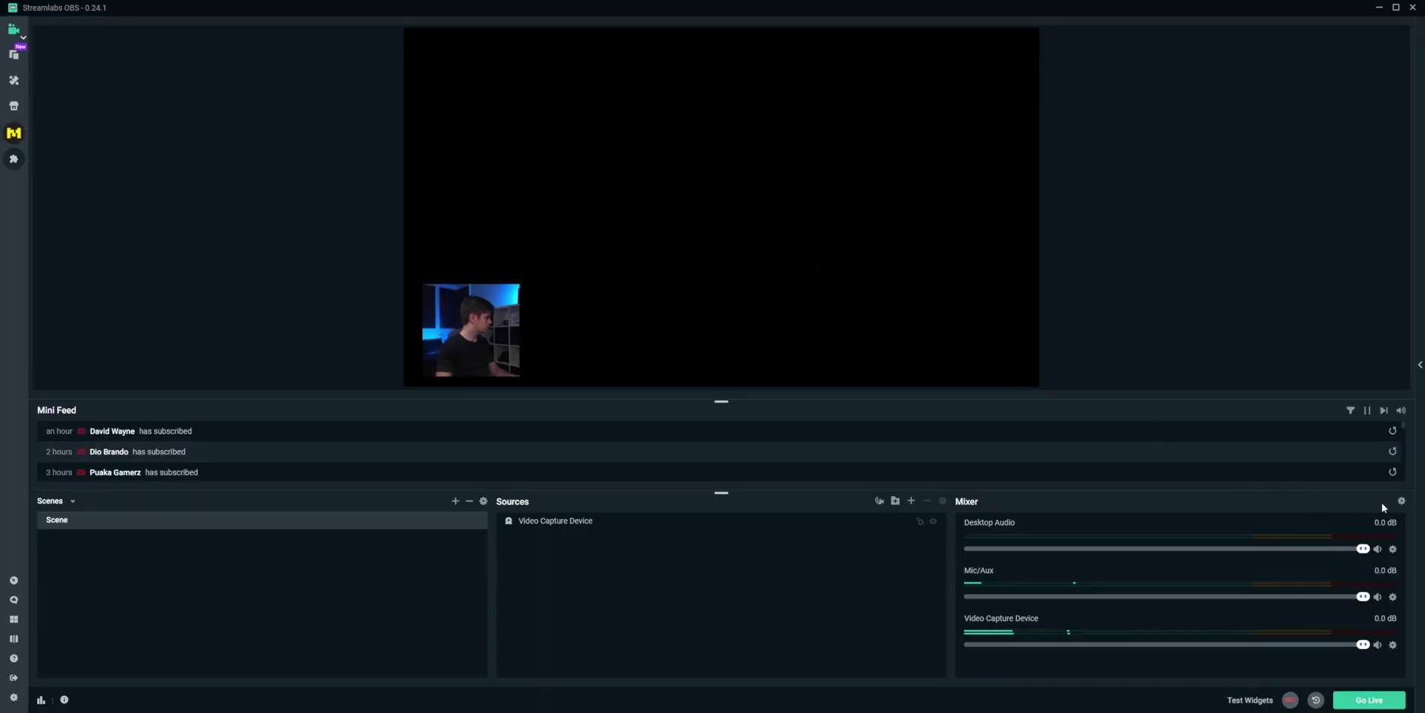
Check Mic/Aux monitoring in Advanced Audio Settings and add a Noise Suppression filter.
{"action": "left_click", "coordinate": [1402, 501]}
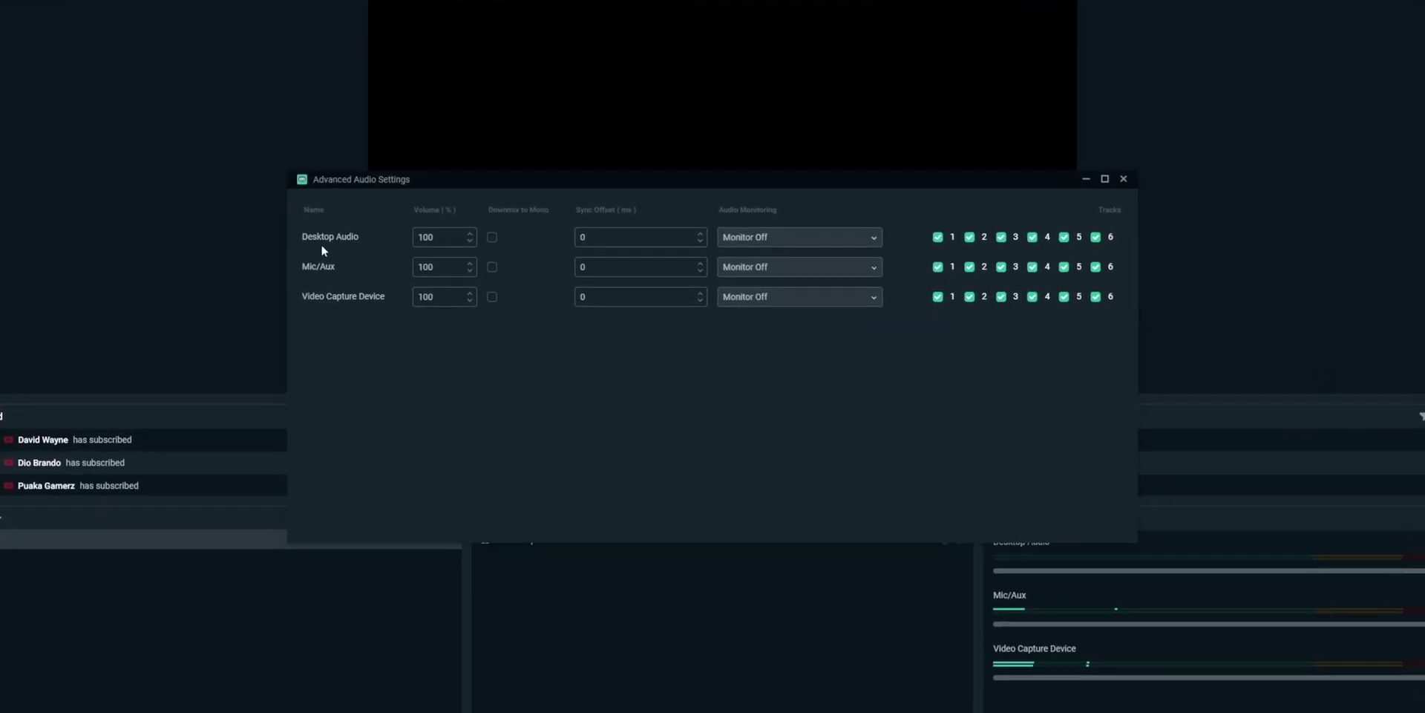
{"action": "left_click", "coordinate": [759, 278]}
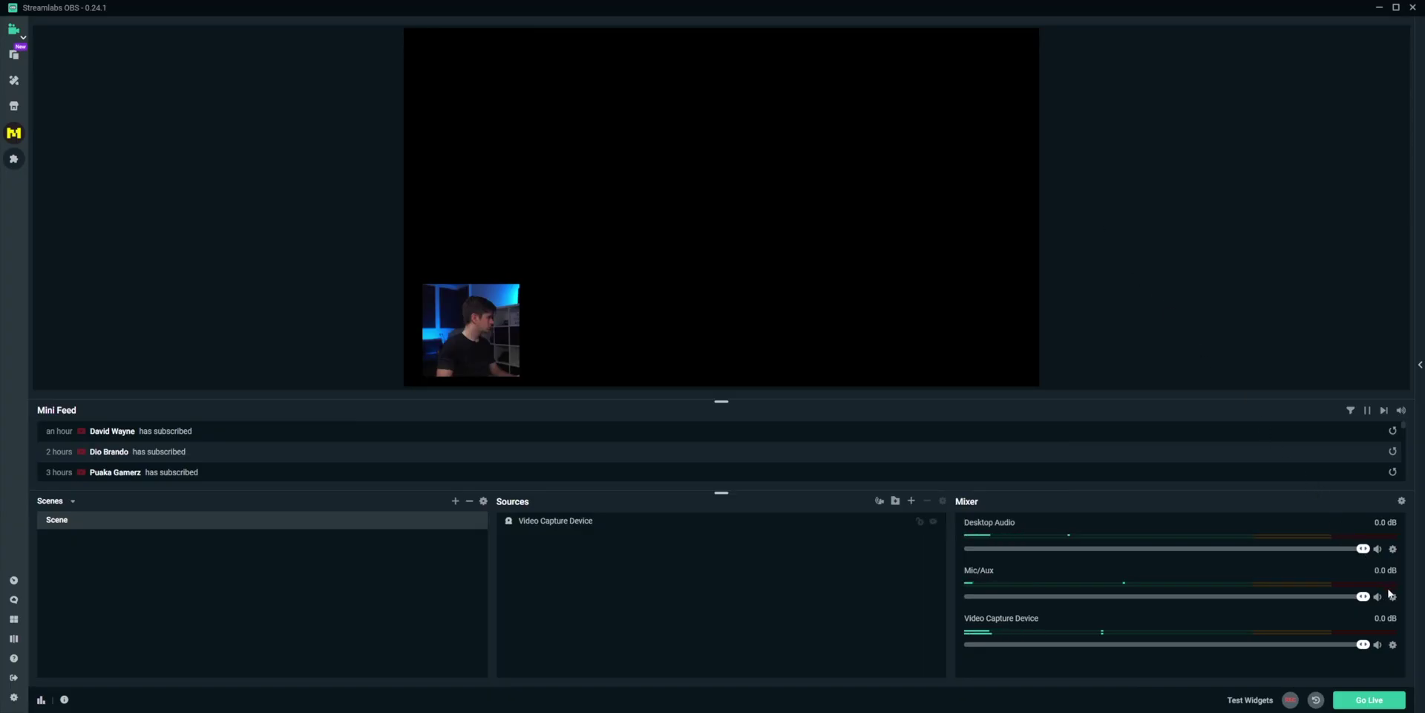
{"action": "left_click", "coordinate": [1393, 599]}
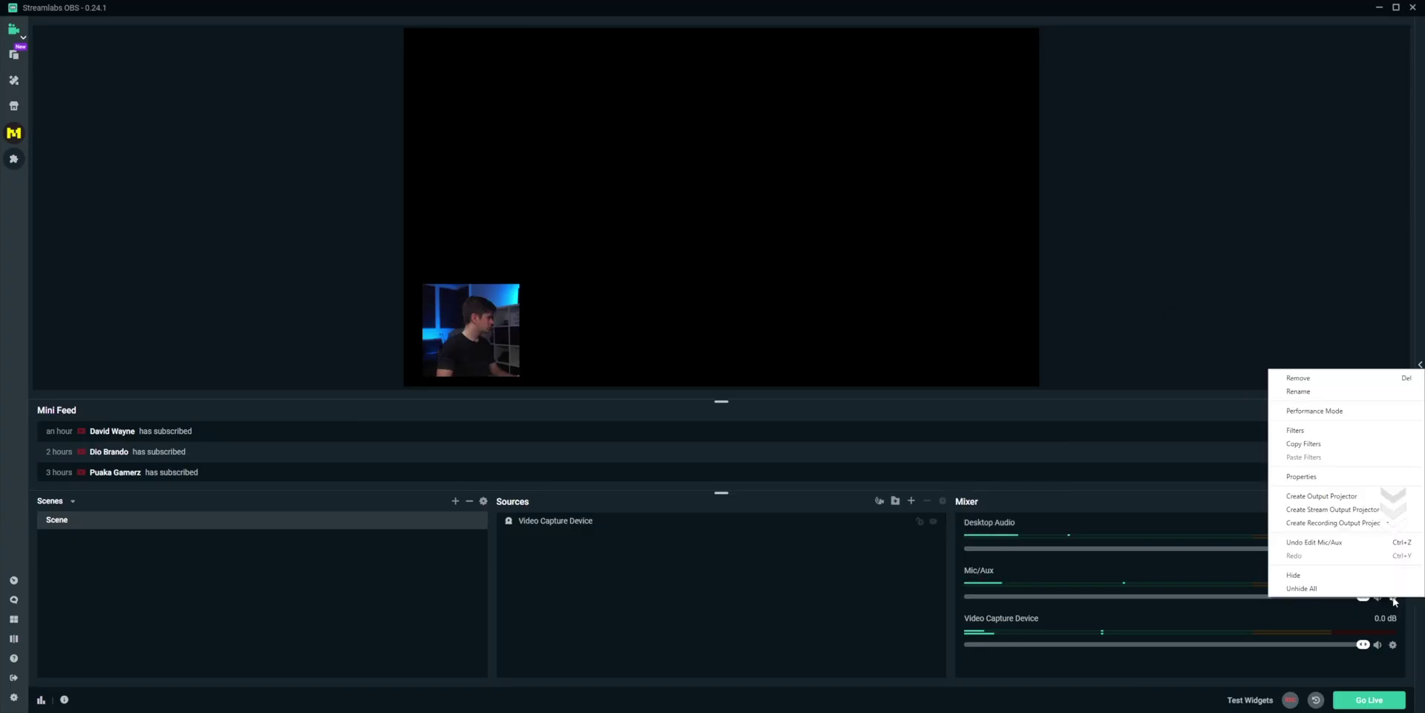
{"action": "left_click", "coordinate": [1312, 431]}
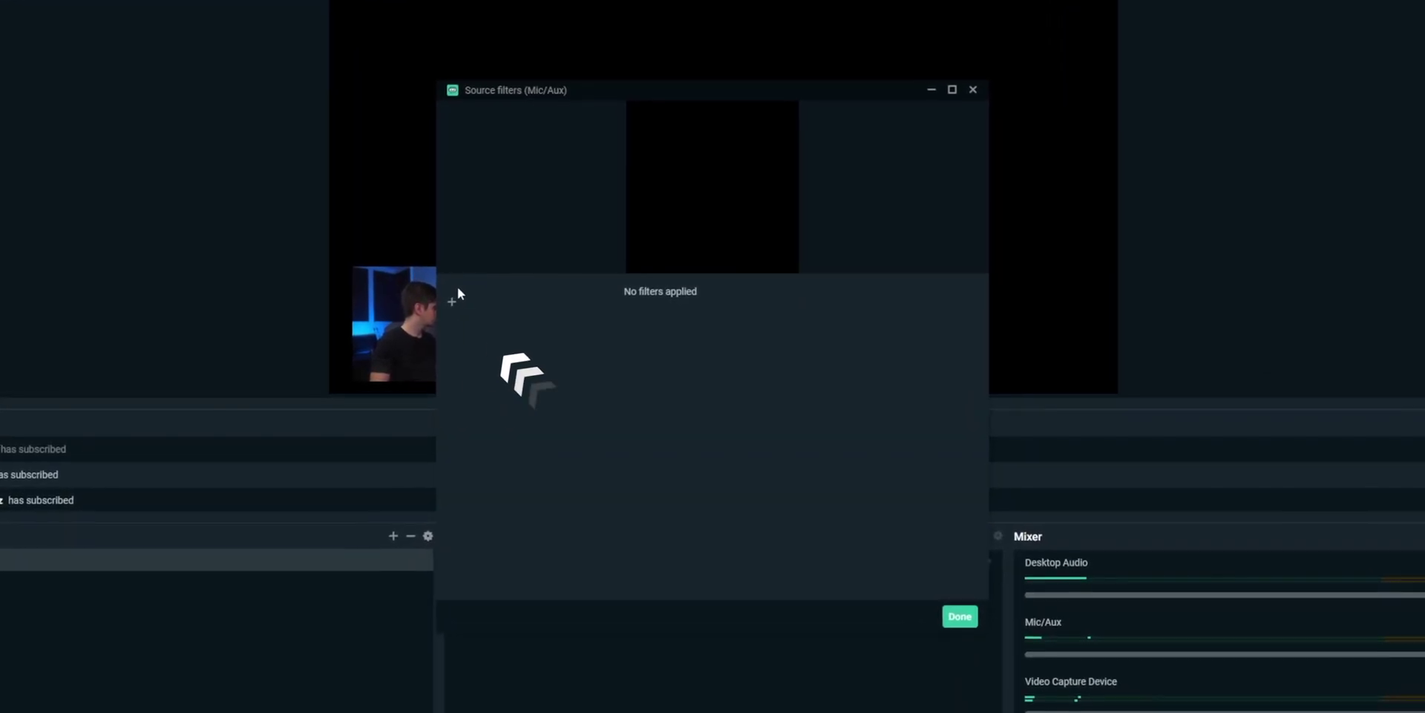
{"action": "left_click", "coordinate": [559, 251]}
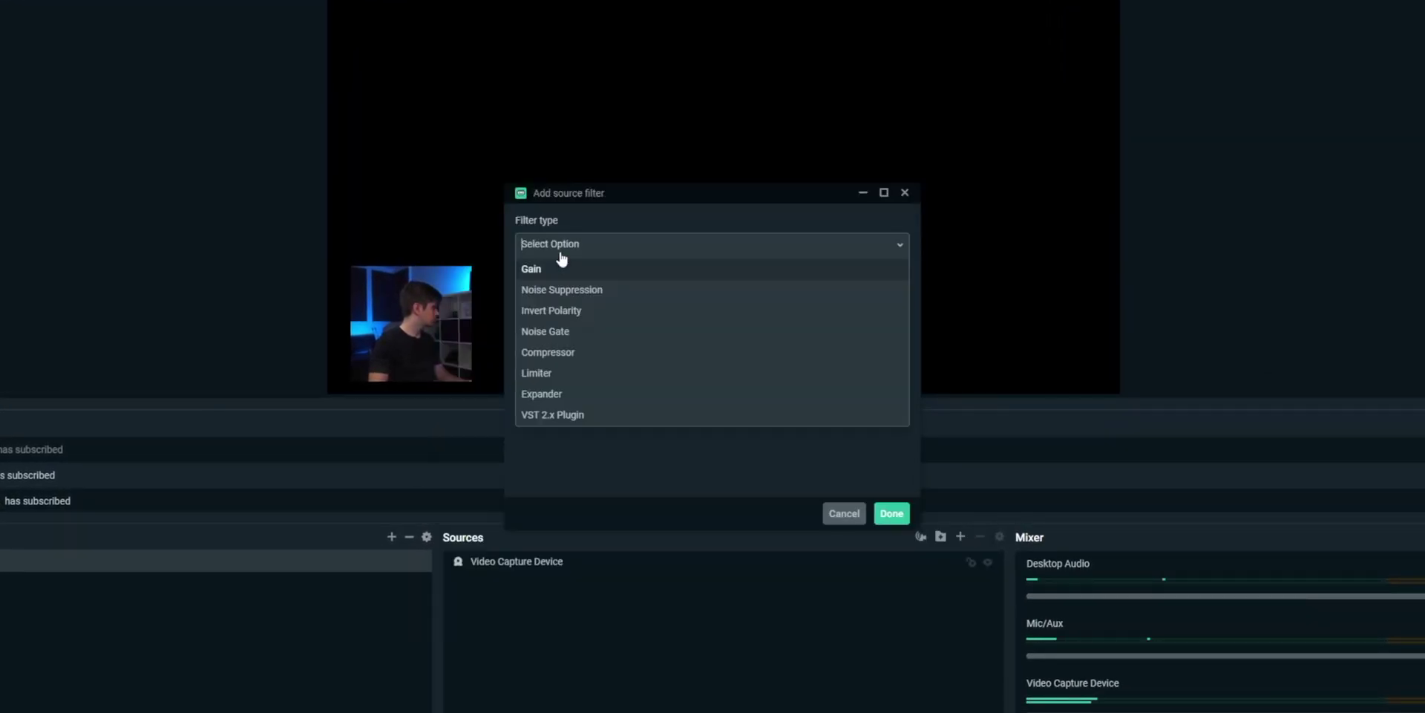
{"action": "left_click", "coordinate": [570, 298]}
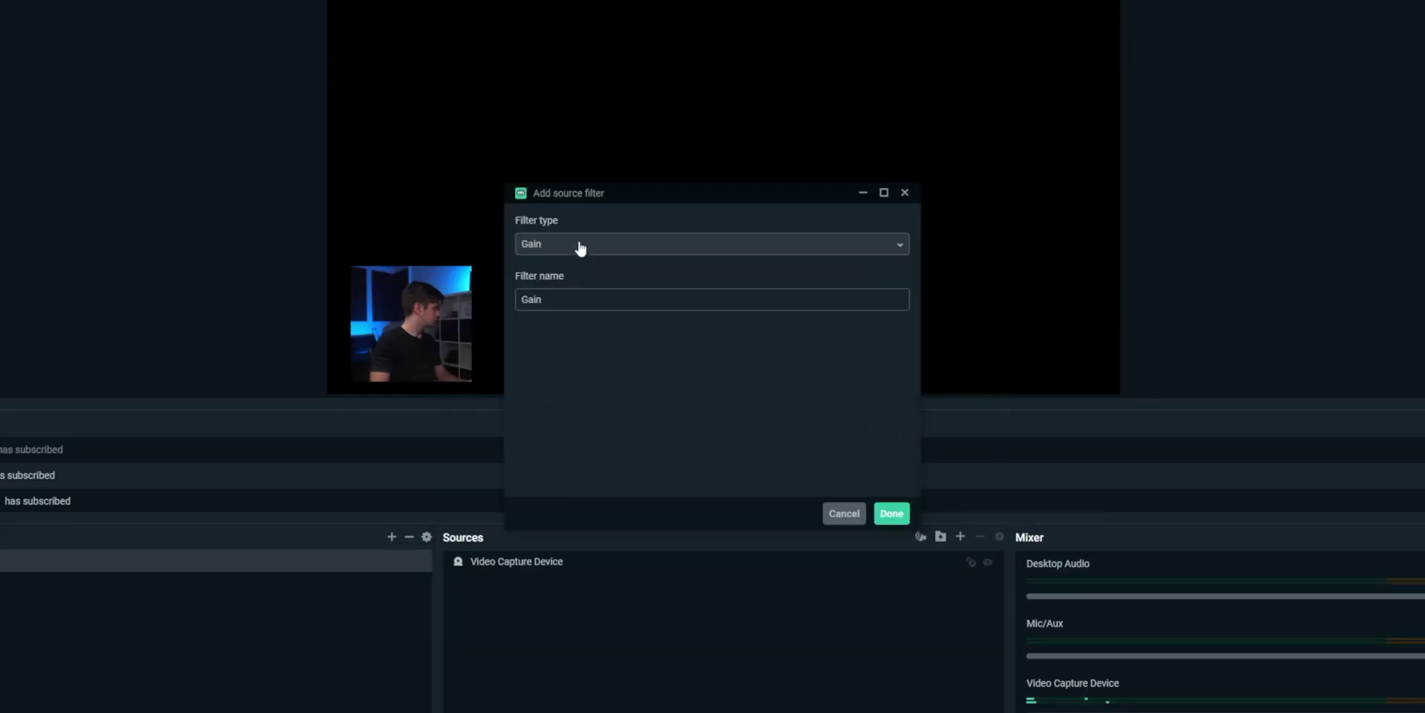
Add a Gain filter to the microphone, set to 11.4.
{"action": "left_click", "coordinate": [581, 245]}
{"action": "left_click", "coordinate": [531, 269]}
{"action": "left_click", "coordinate": [892, 512]}
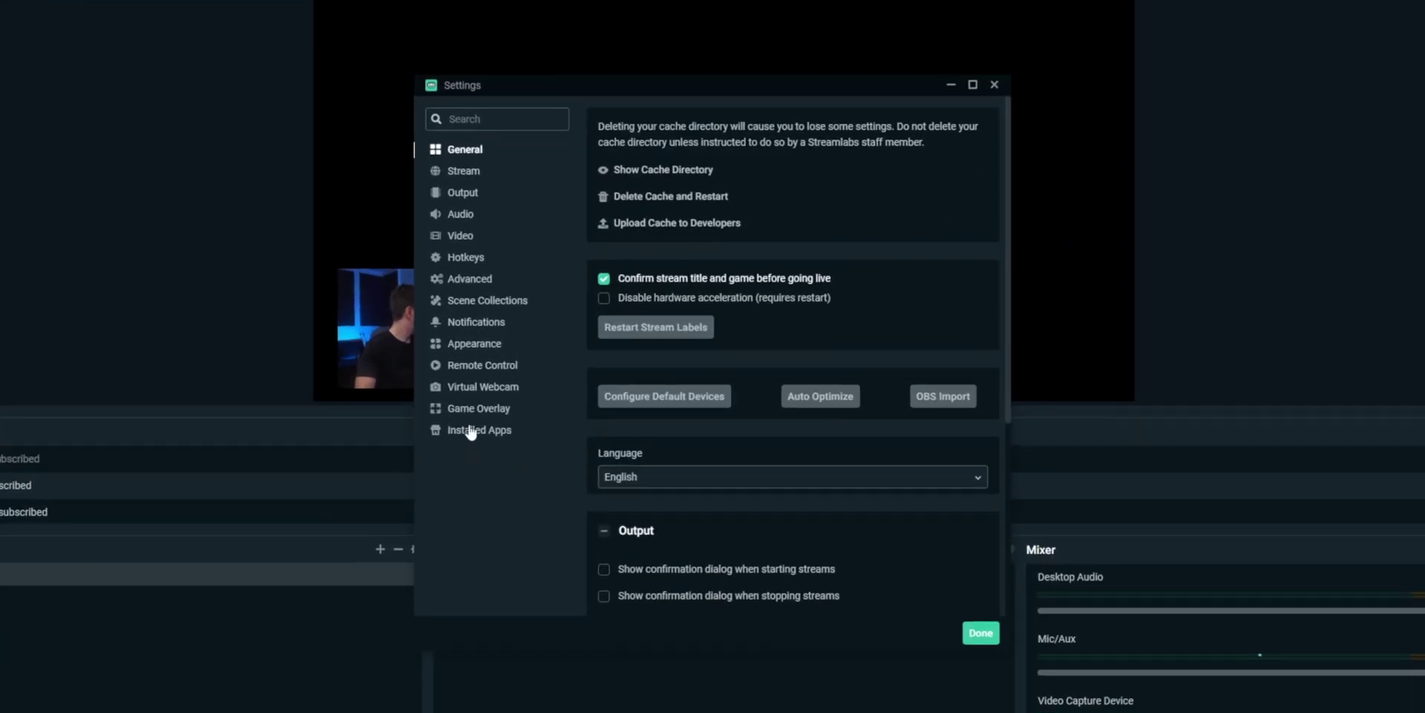
Enable the in-game overlay, bind its toggle to F6, and close Settings.
{"action": "left_click", "coordinate": [535, 396]}
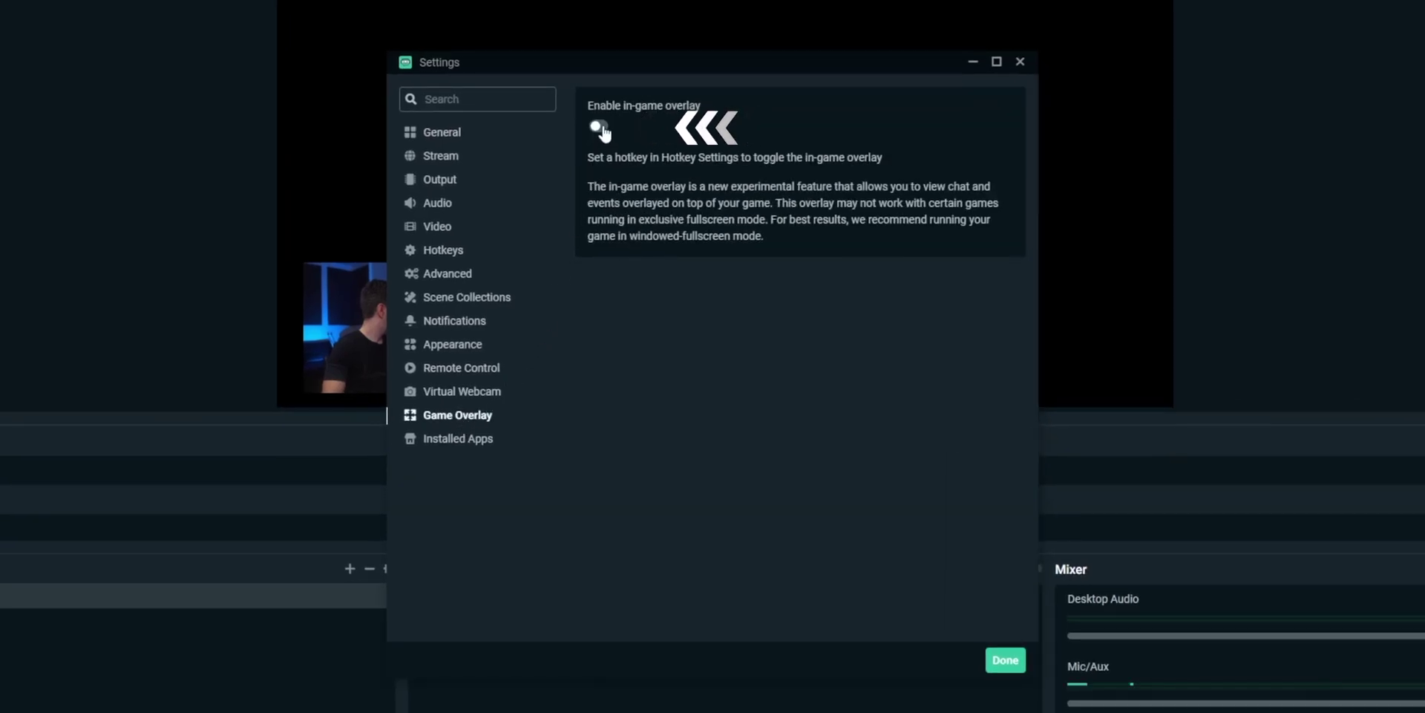
{"action": "left_click", "coordinate": [599, 128]}
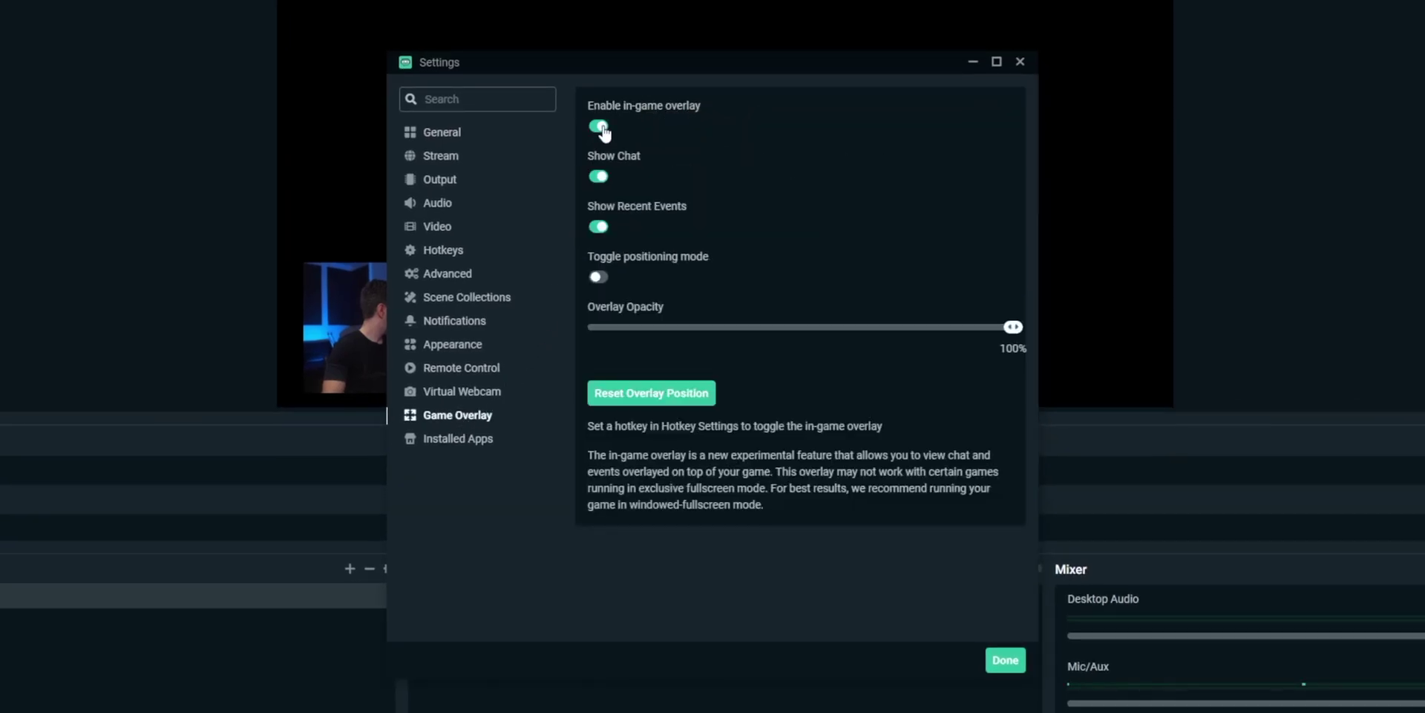
{"action": "left_click", "coordinate": [443, 252]}
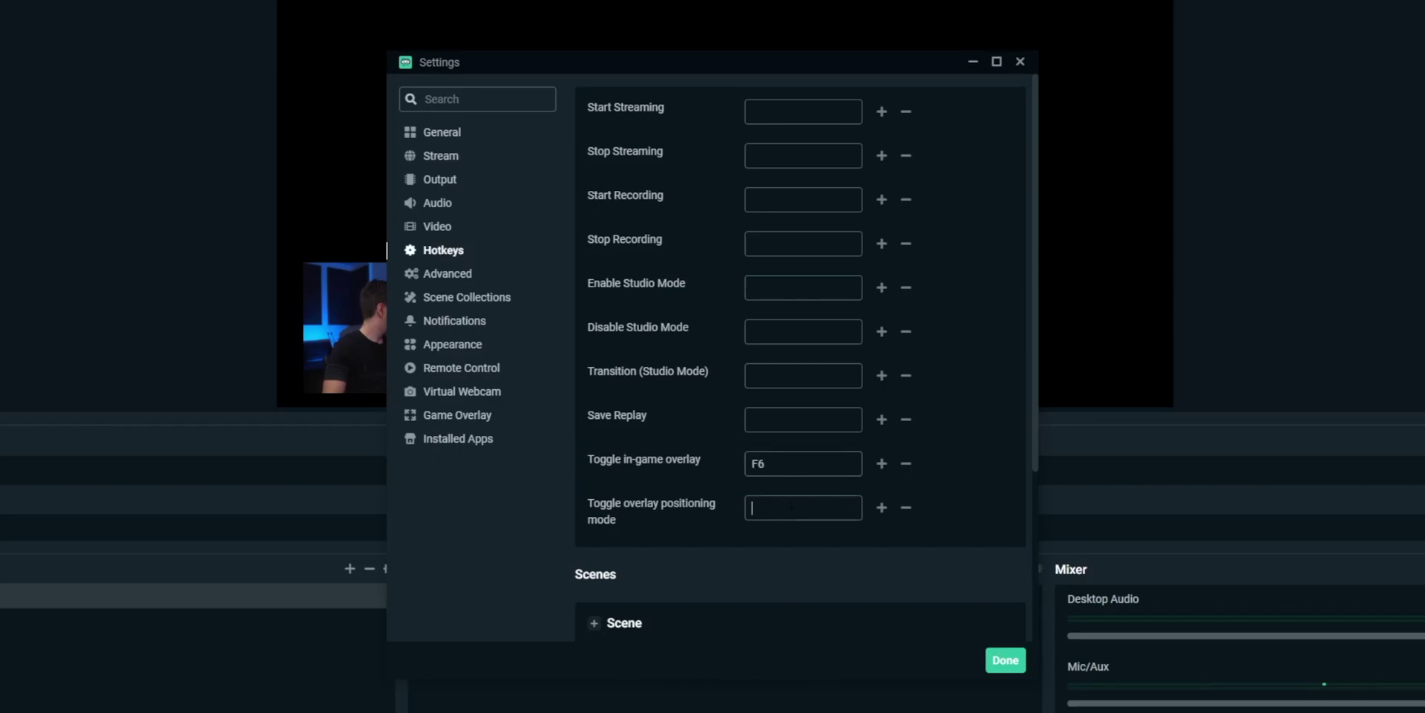
{"action": "left_click", "coordinate": [1002, 659]}
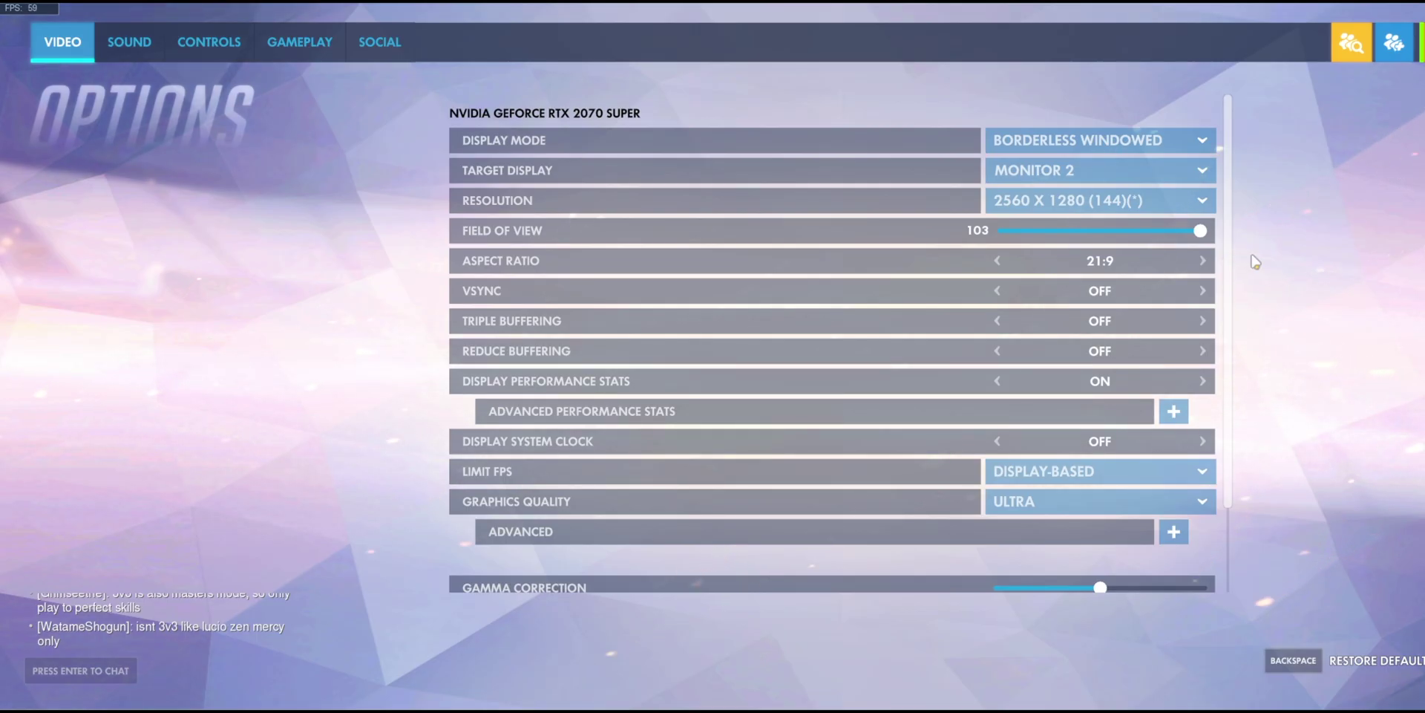
Keep Borderless Windowed display mode and toggle overlay positioning with Ctrl+Shift+Tab.
{"action": "left_click", "coordinate": [1155, 141]}
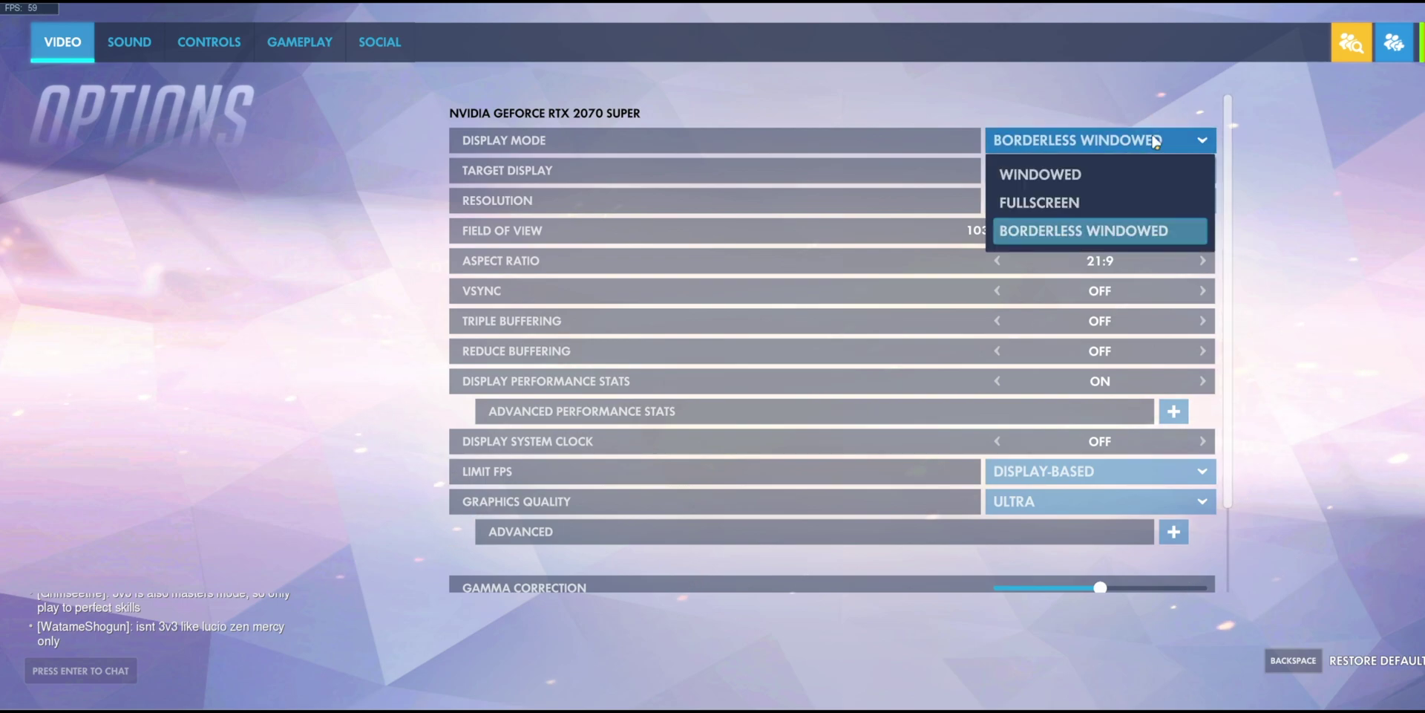
{"action": "left_click", "coordinate": [1106, 232]}
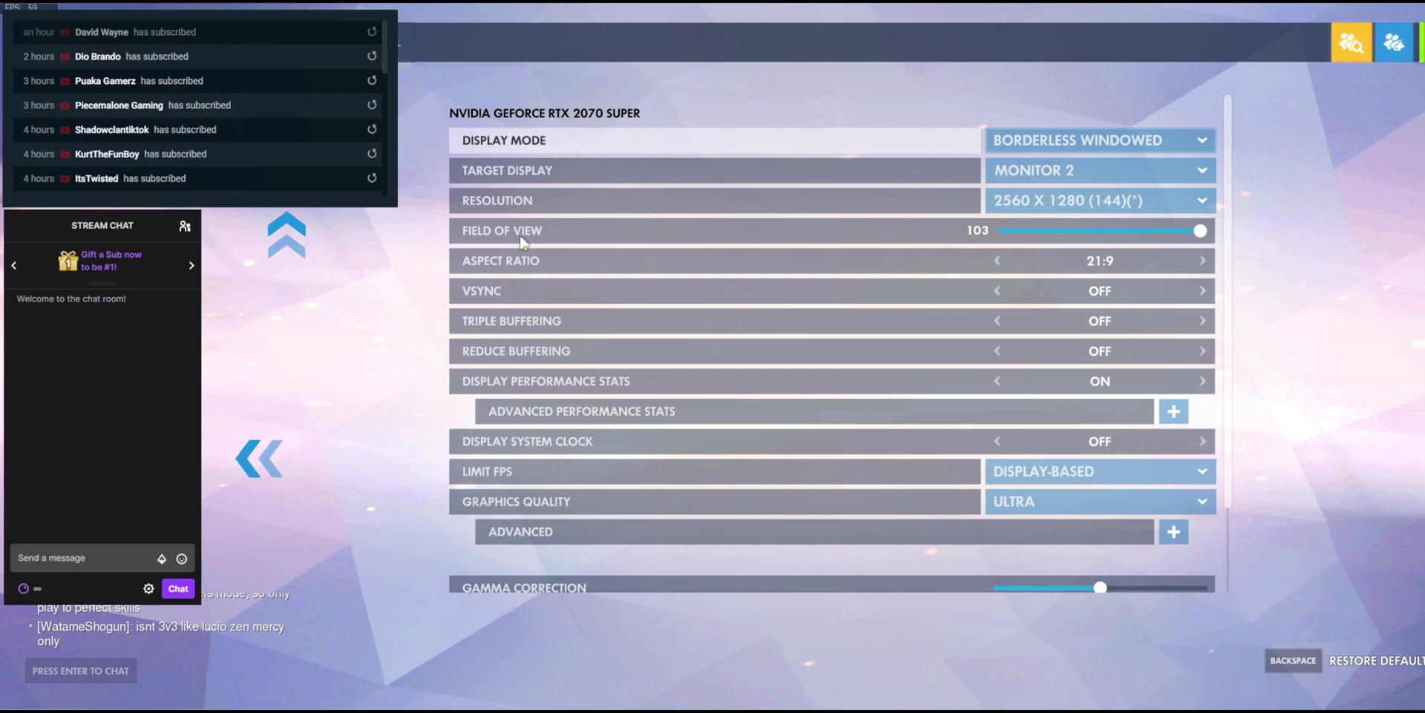
{"action": "key", "text": "ctrl+shift+tab"}
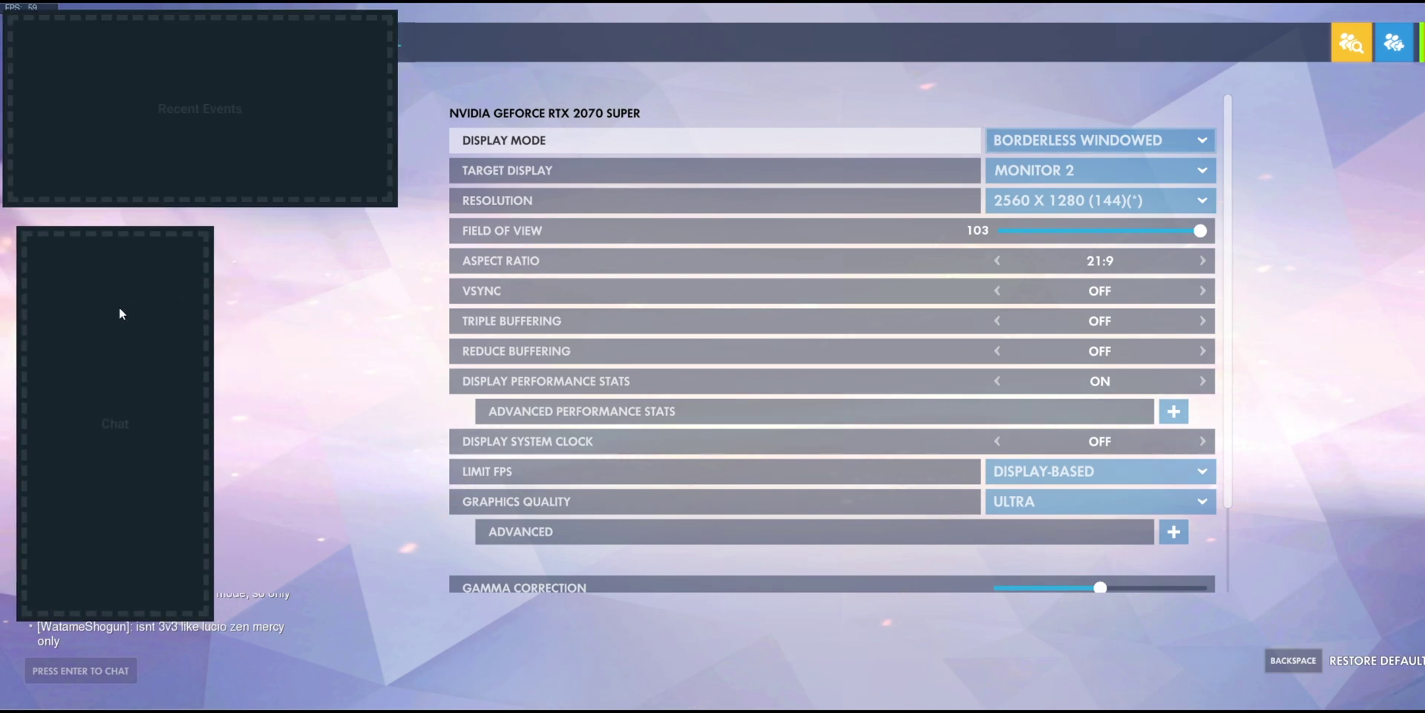
{"action": "key", "text": "ctrl+shift+tab"}
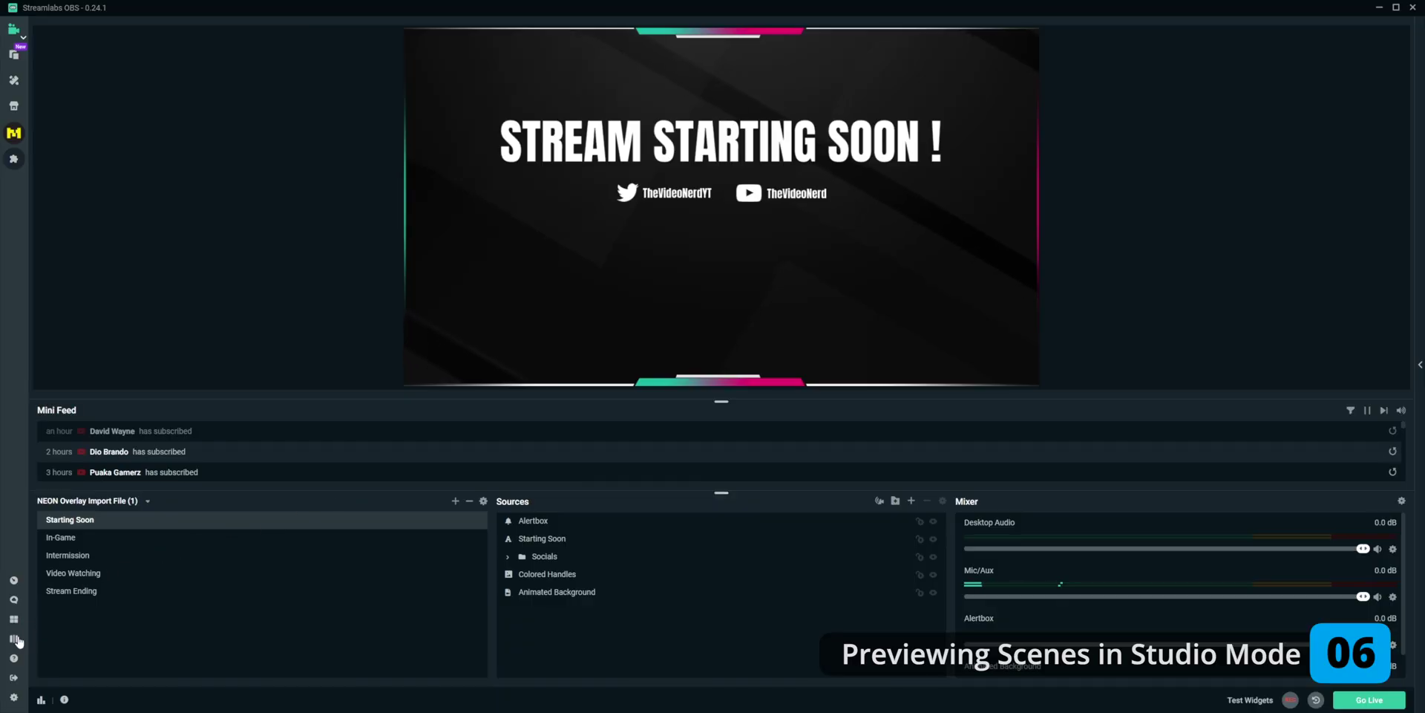
Turn on studio mode, preview the Intermission scene and transition it live.
{"action": "left_click", "coordinate": [13, 642]}
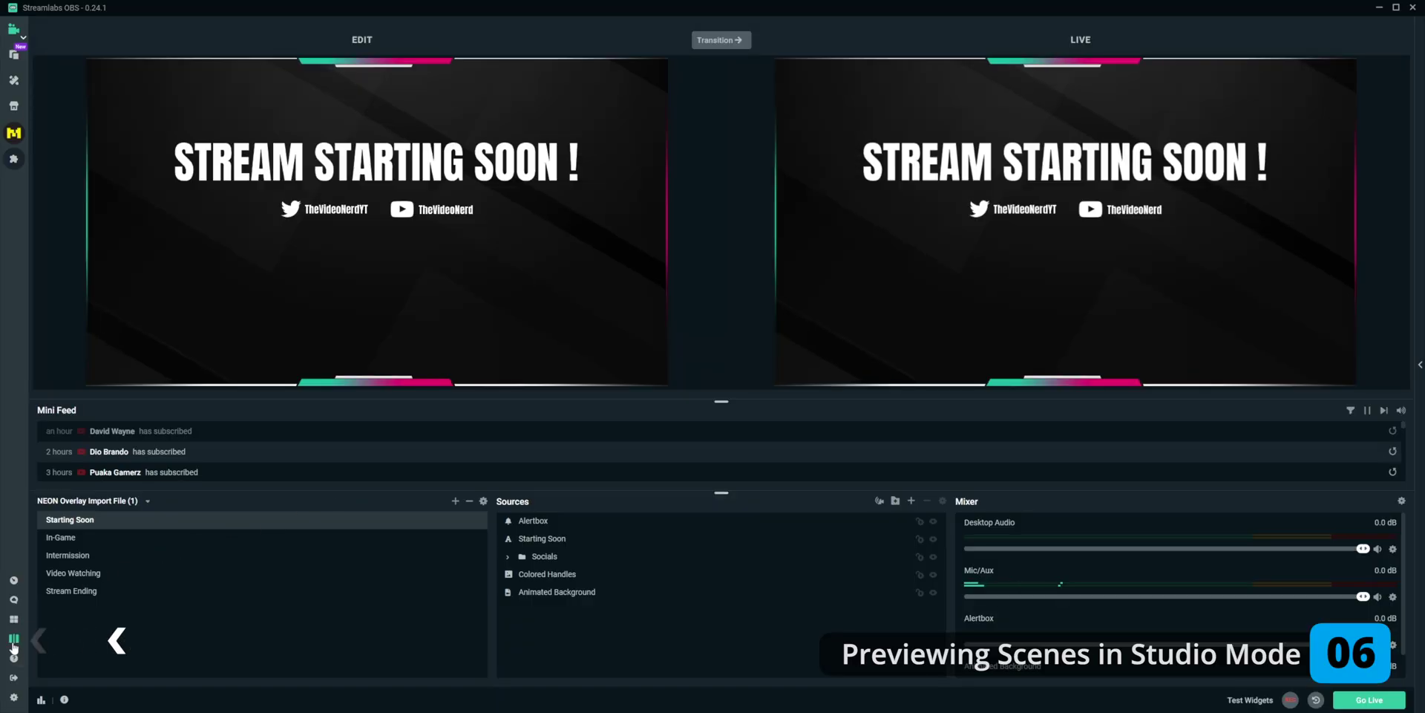
{"action": "left_click", "coordinate": [87, 556]}
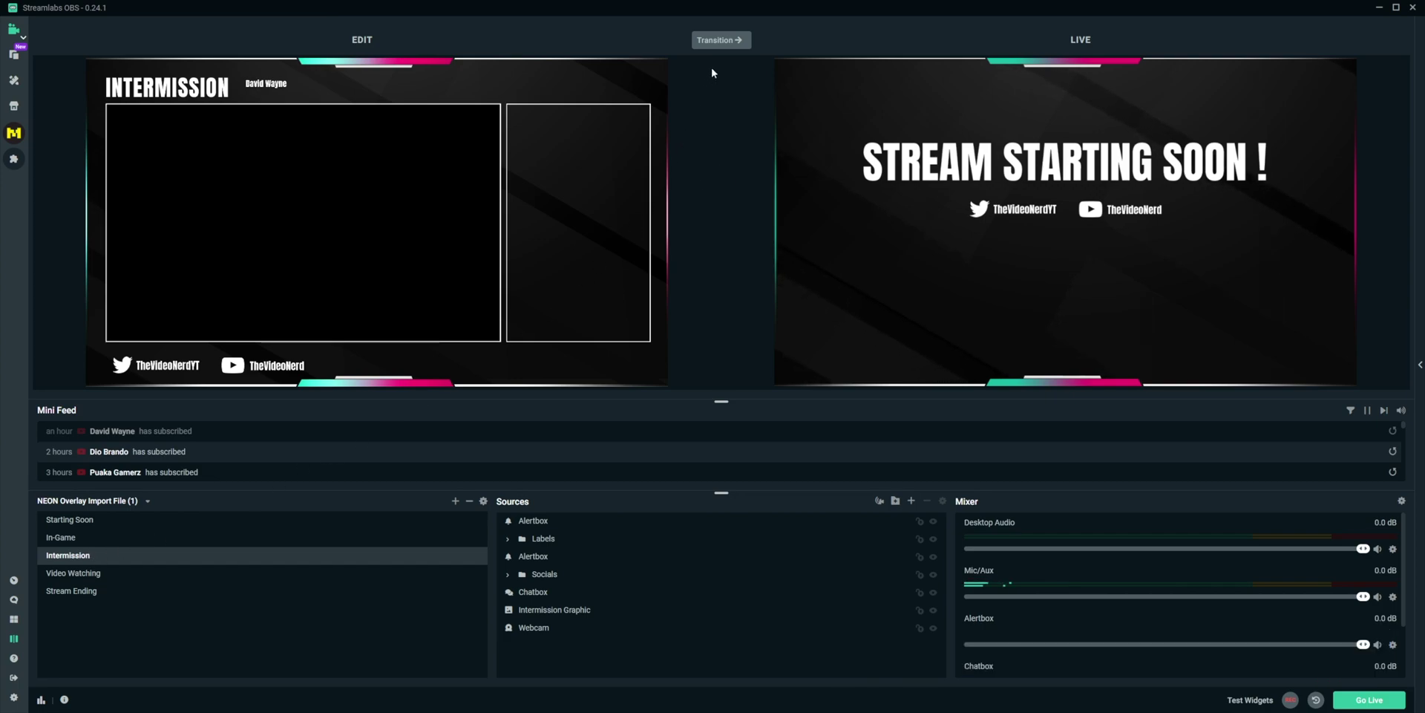
{"action": "left_click", "coordinate": [715, 42]}
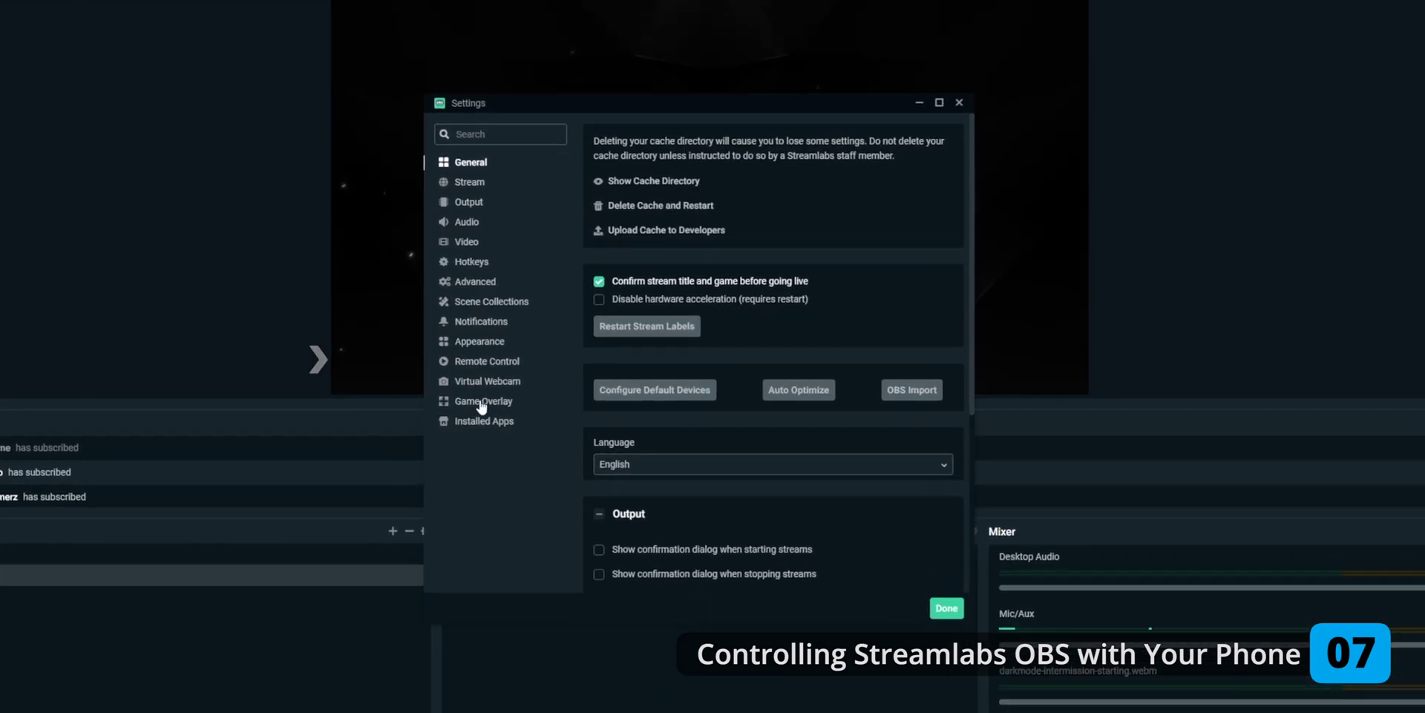
Show the Remote Control pairing QR code in Settings.
{"action": "left_click", "coordinate": [486, 367]}
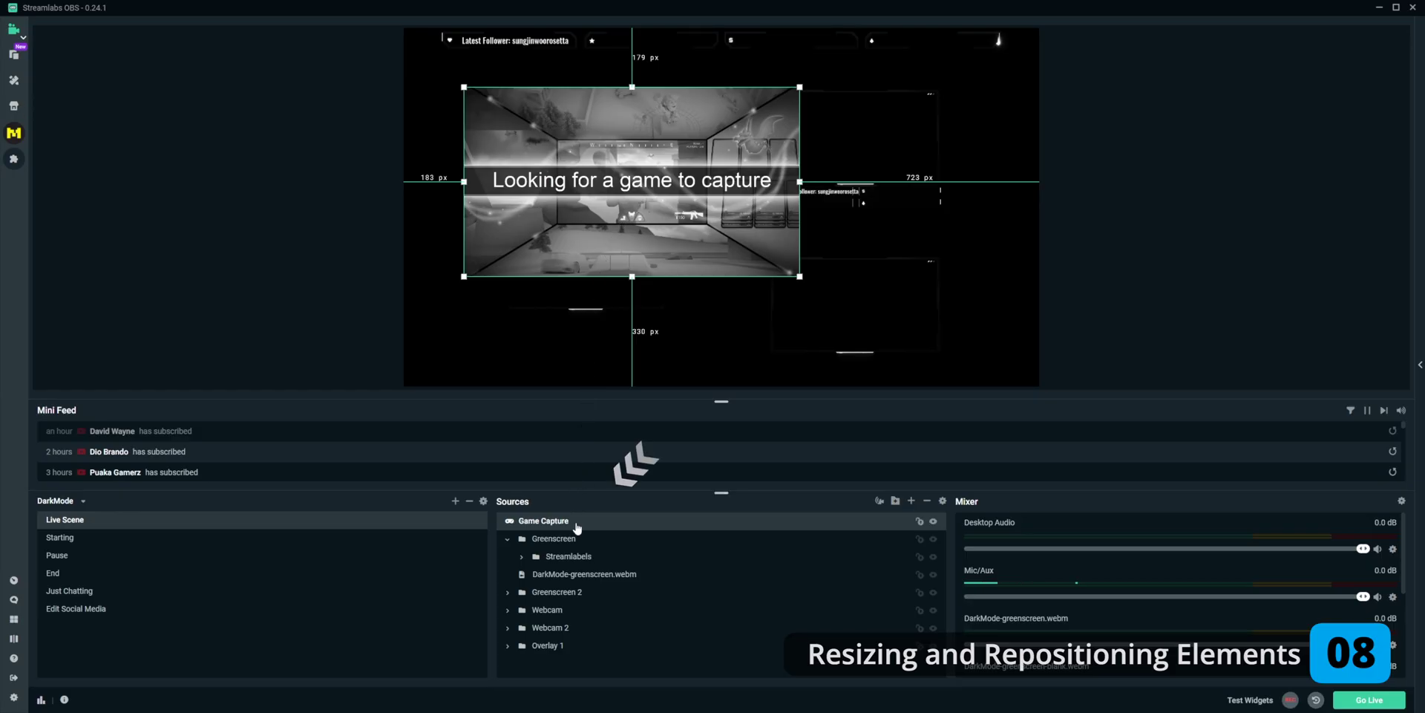
Fit the Game Capture source to the whole canvas, then reopen its transform options.
{"action": "right_click", "coordinate": [577, 527]}
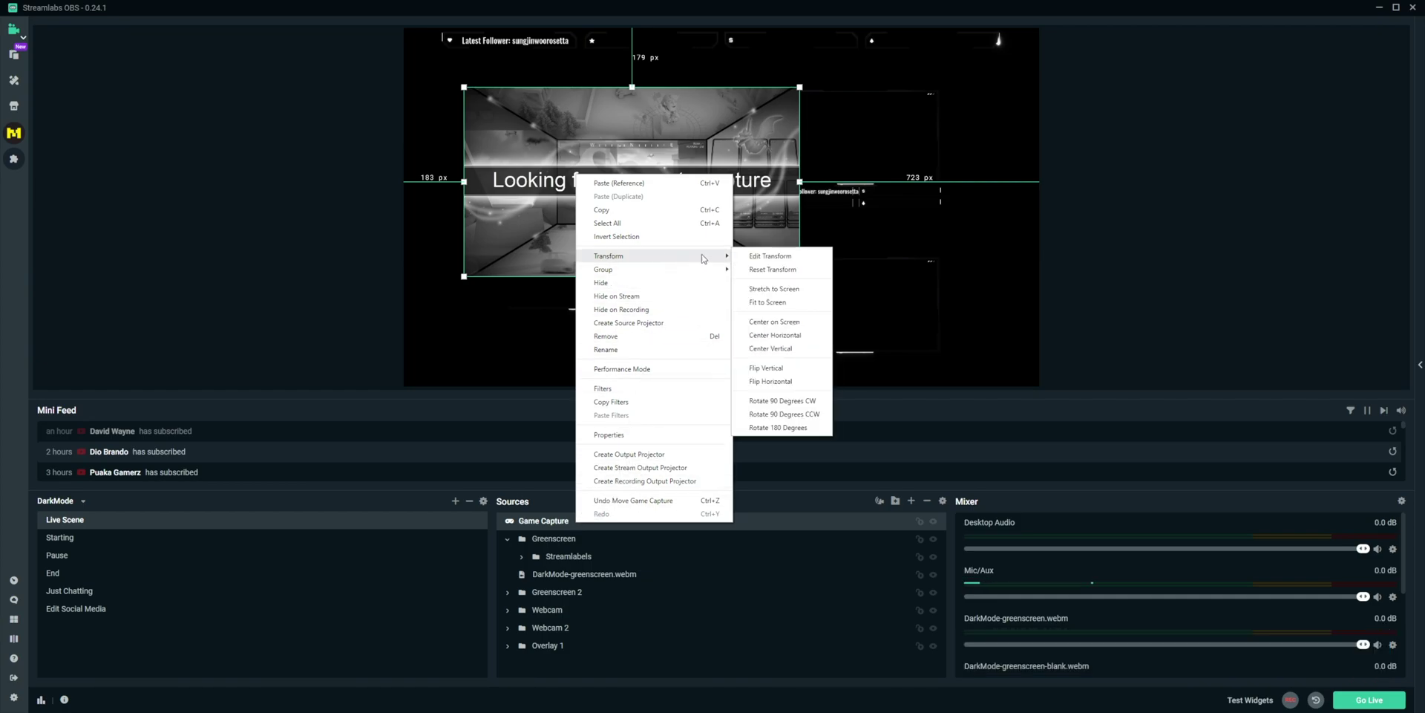
{"action": "left_click", "coordinate": [774, 304]}
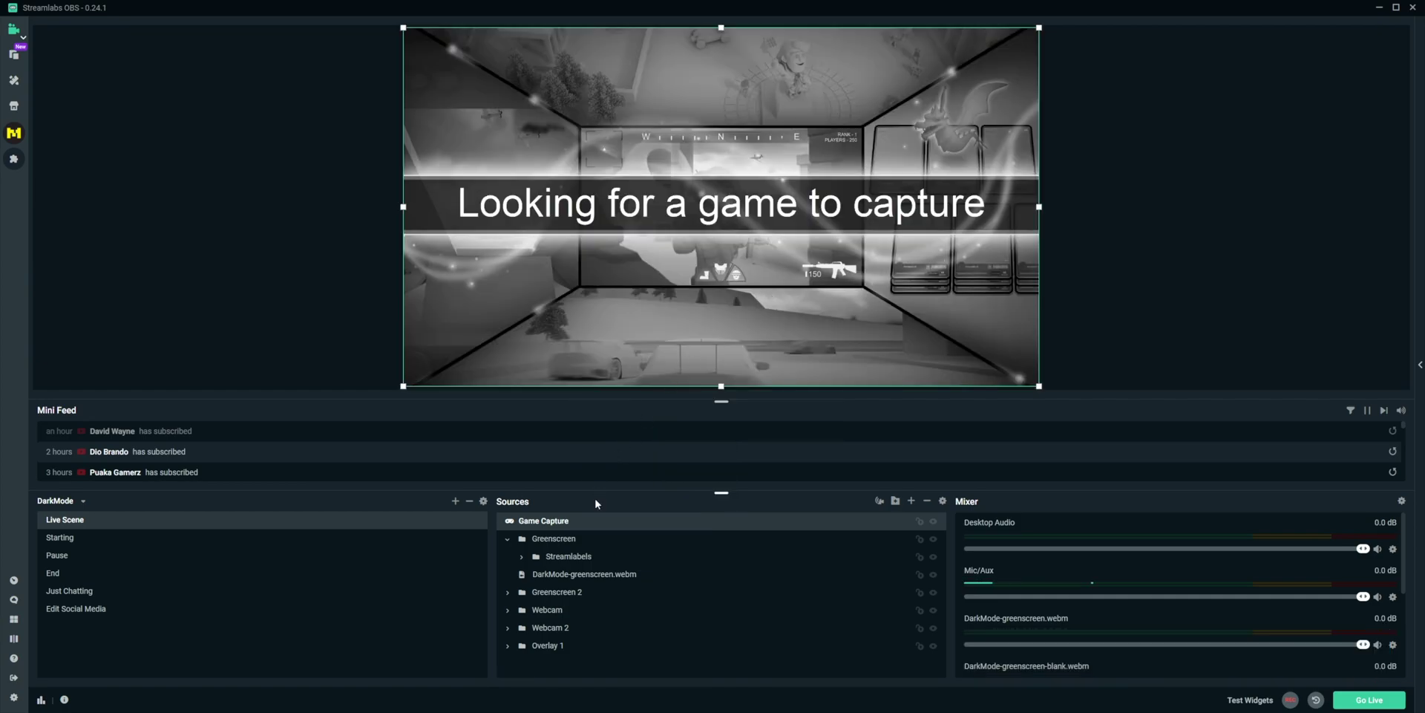
{"action": "right_click", "coordinate": [590, 529]}
{"action": "mouse_move", "coordinate": [668, 252]}
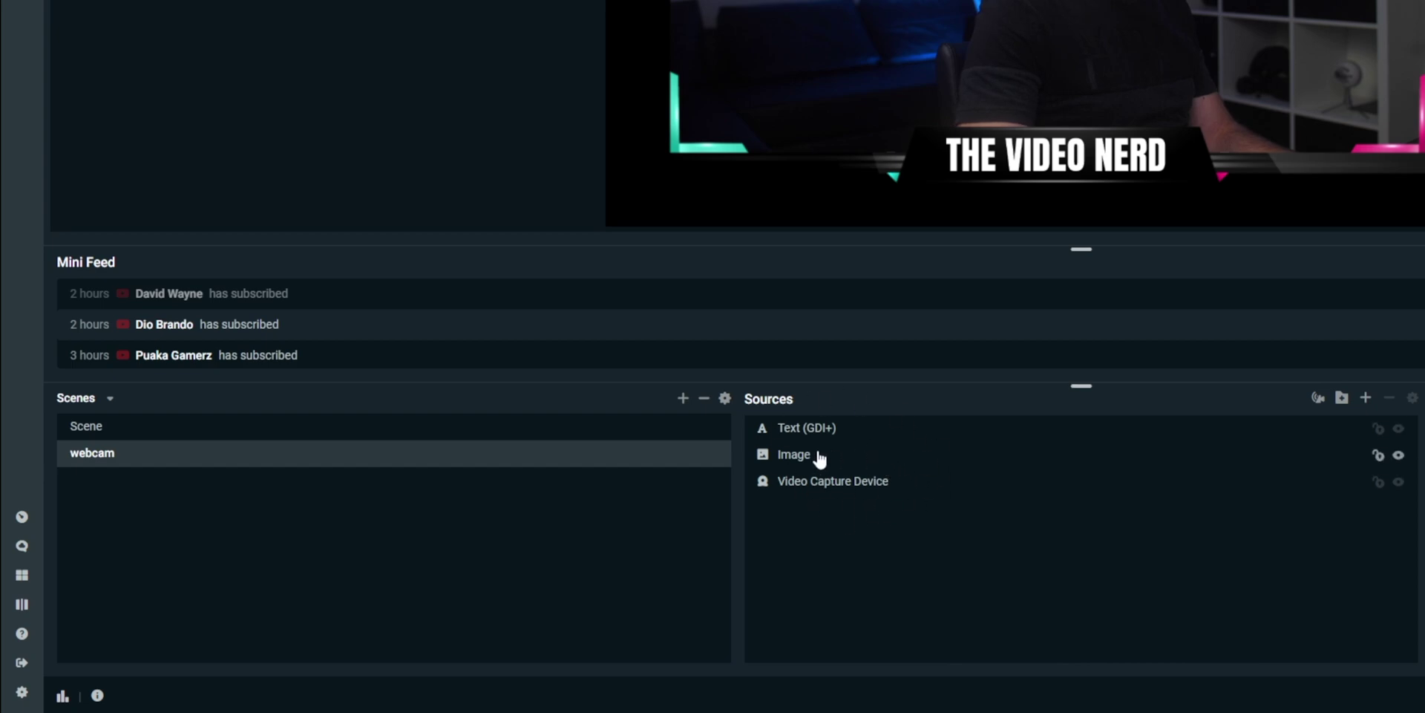
Add the webcam scene to Scene as a nested source, shrunk into the upper-left corner.
{"action": "left_click", "coordinate": [182, 425]}
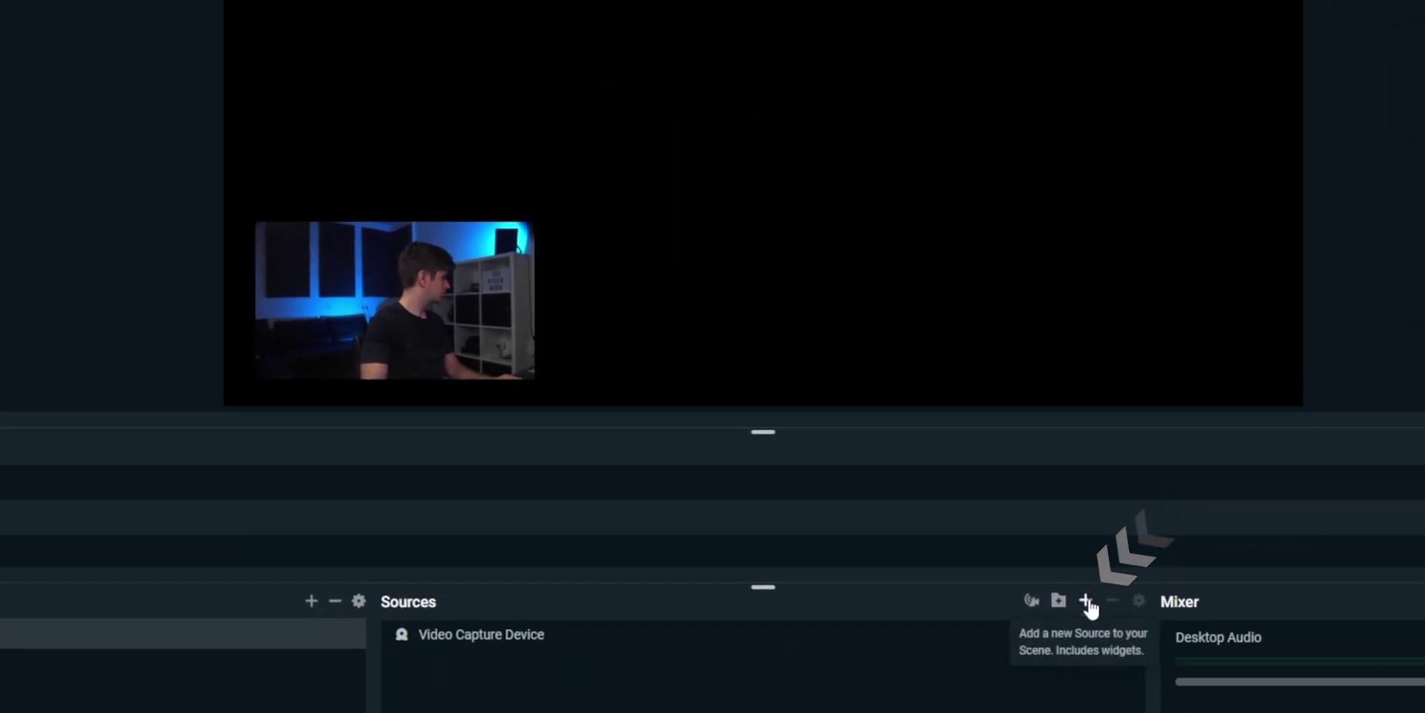
{"action": "left_click", "coordinate": [1088, 605]}
{"action": "left_click", "coordinate": [243, 572]}
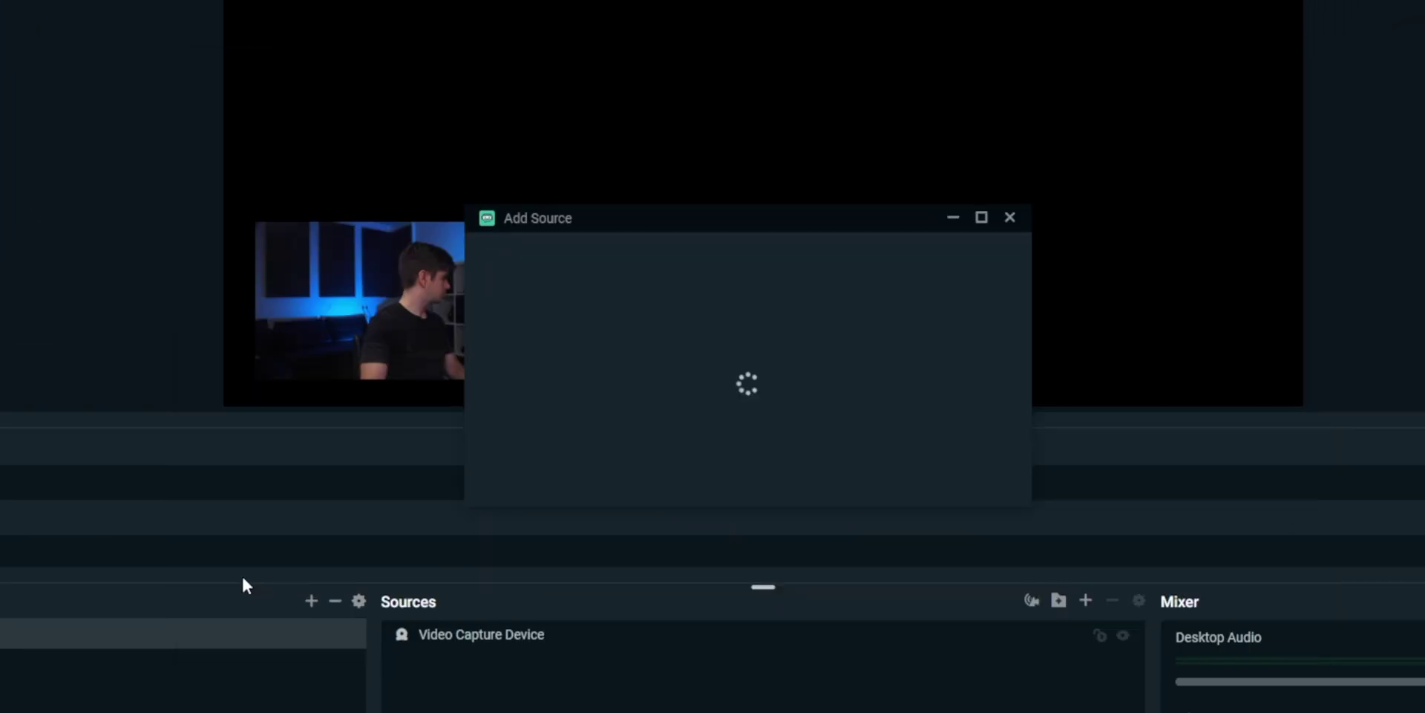
{"action": "left_click", "coordinate": [535, 305]}
{"action": "left_click", "coordinate": [965, 482]}
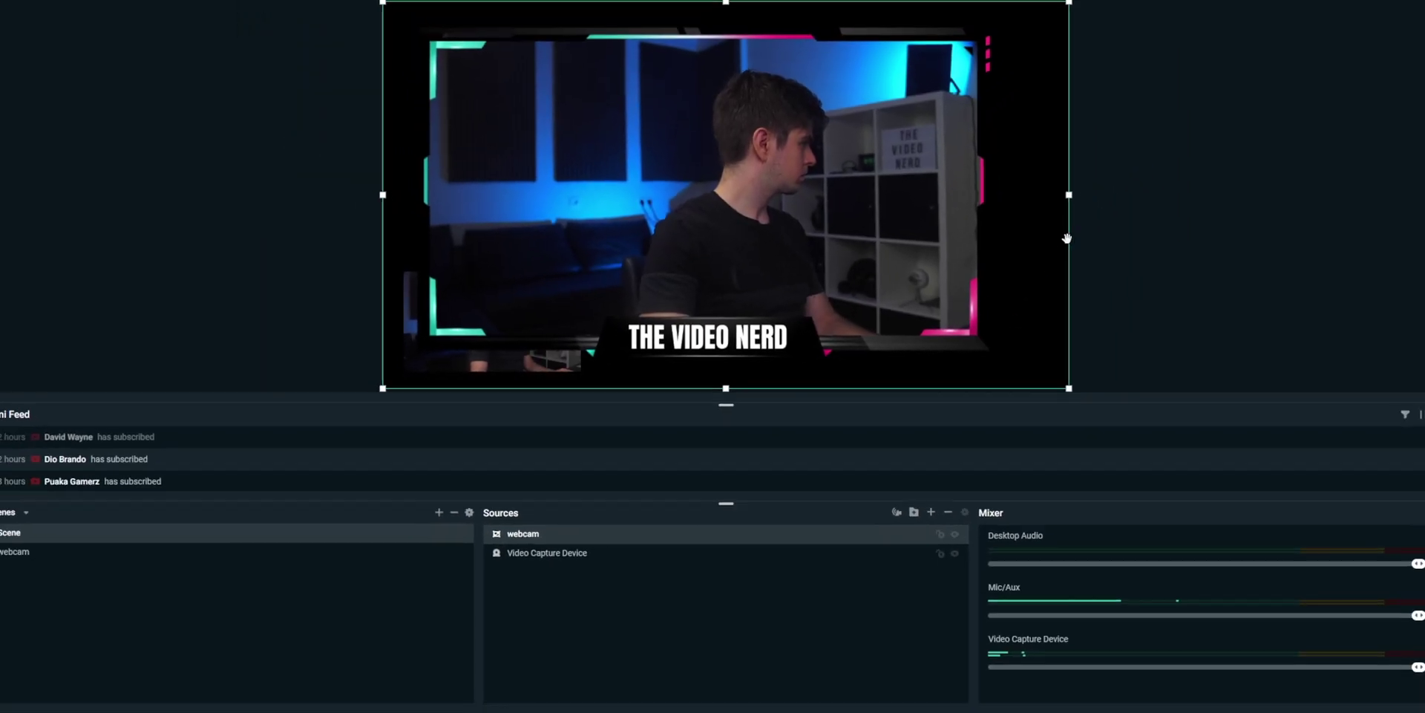
{"action": "left_click_drag", "start_coordinate": [1069, 194], "coordinate": [547, 199]}
{"action": "left_click", "coordinate": [751, 321]}
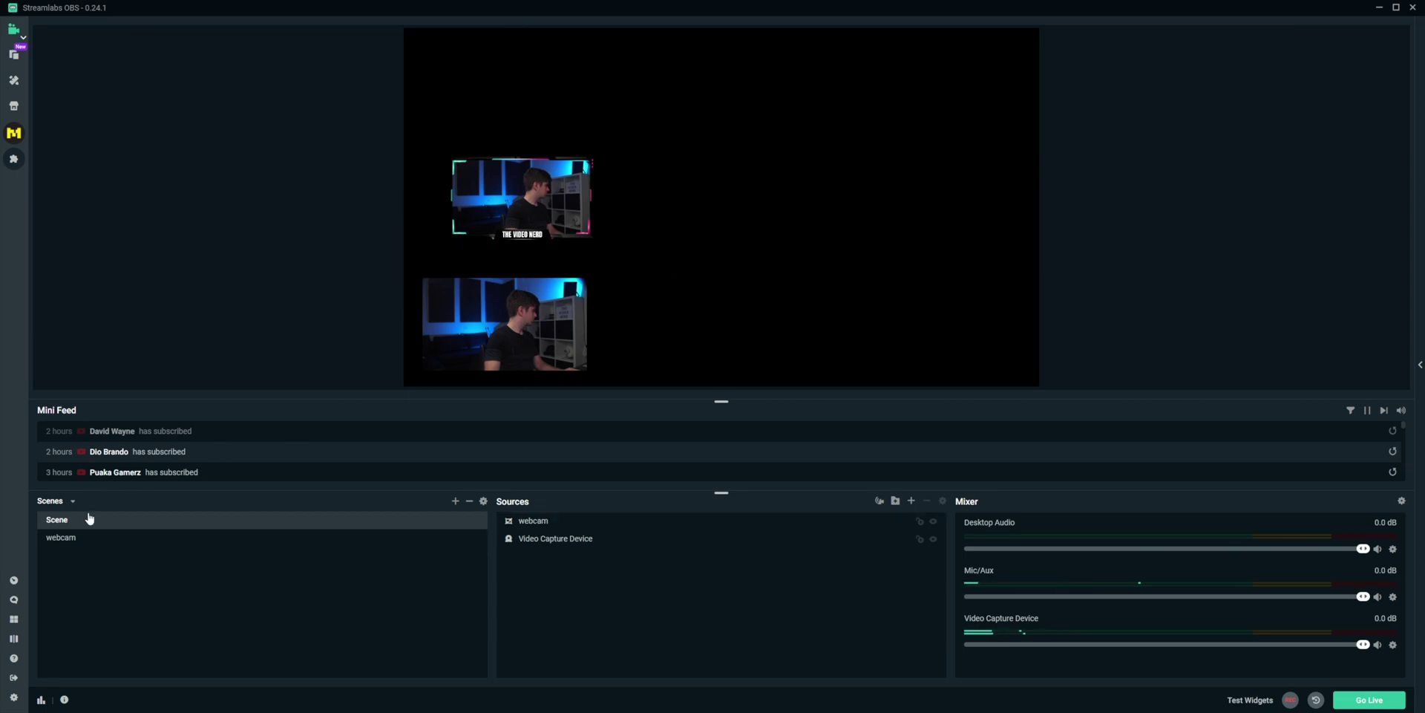
In the webcam scene, move the THE VIDEO NERD title toward the upper left, then check Scene.
{"action": "left_click", "coordinate": [67, 540]}
{"action": "left_click", "coordinate": [544, 523]}
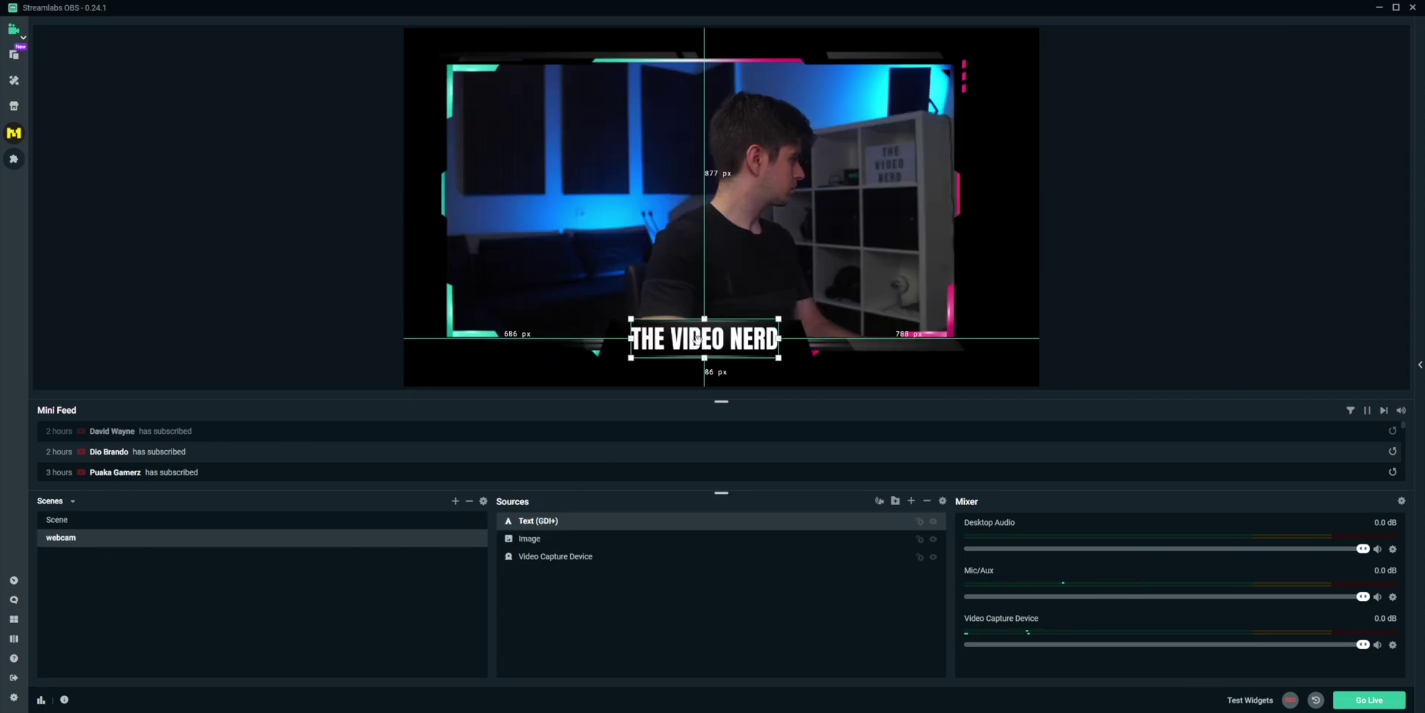
{"action": "left_click_drag", "start_coordinate": [697, 341], "coordinate": [594, 205]}
{"action": "left_click", "coordinate": [66, 524]}
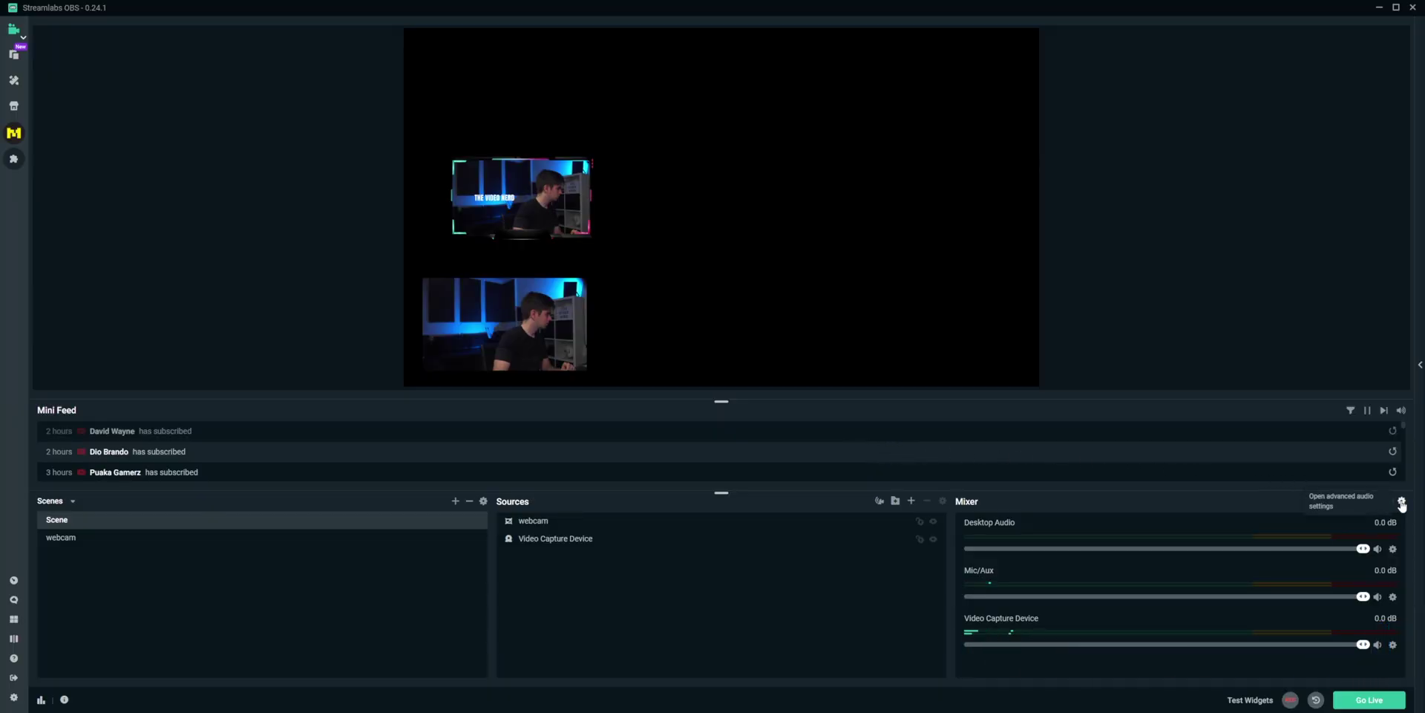
{"action": "left_click", "coordinate": [1401, 501]}
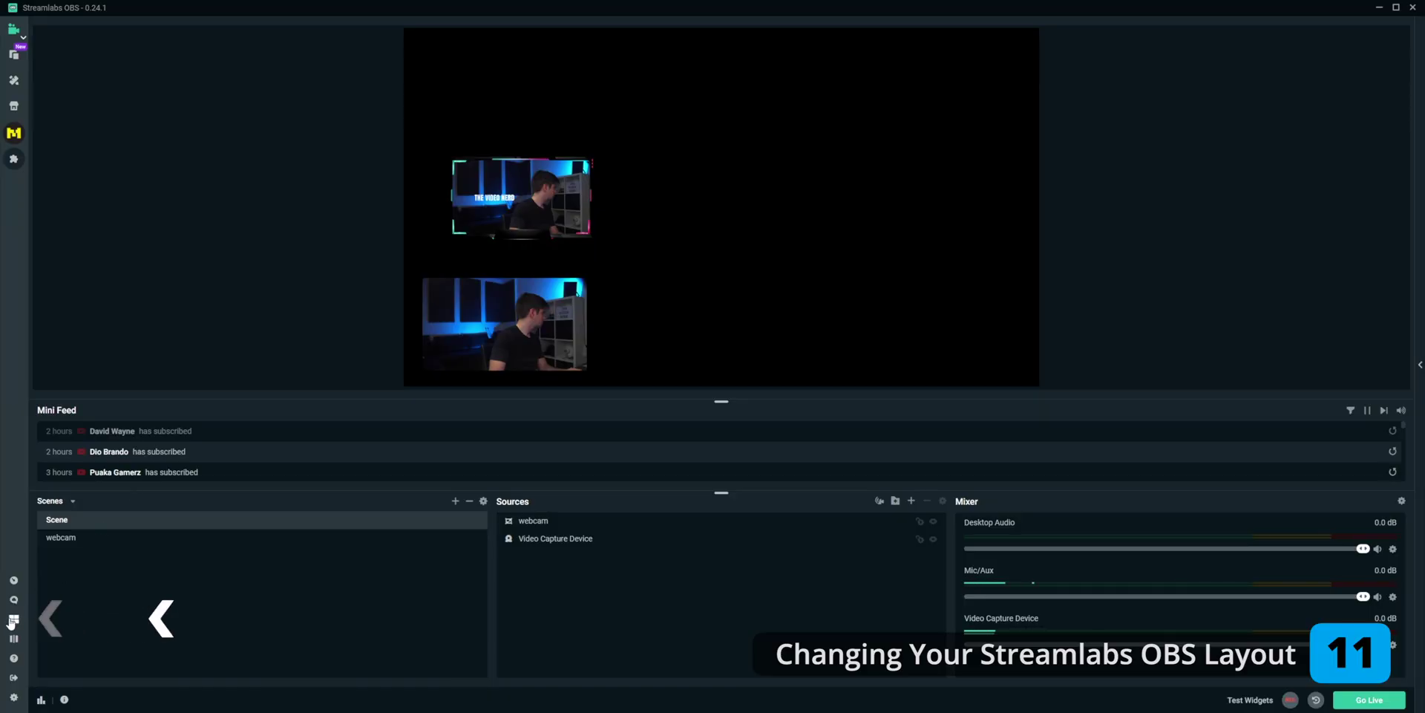
Choose the 3x2 grid in the Layout Editor and place Source Selector and Editor Display.
{"action": "left_click", "coordinate": [12, 620]}
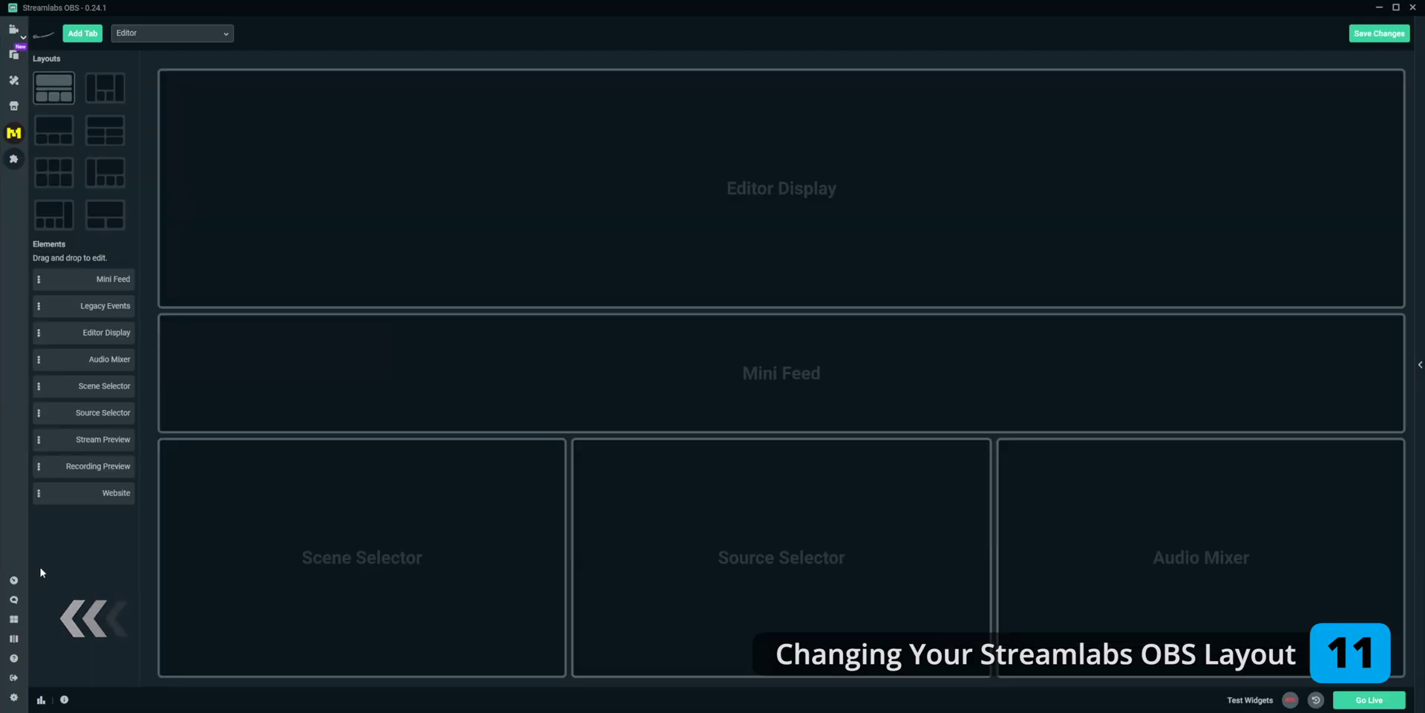
{"action": "left_click", "coordinate": [105, 129]}
{"action": "left_click", "coordinate": [55, 132]}
{"action": "left_click", "coordinate": [53, 180]}
{"action": "left_click_drag", "start_coordinate": [239, 413], "coordinate": [748, 222]}
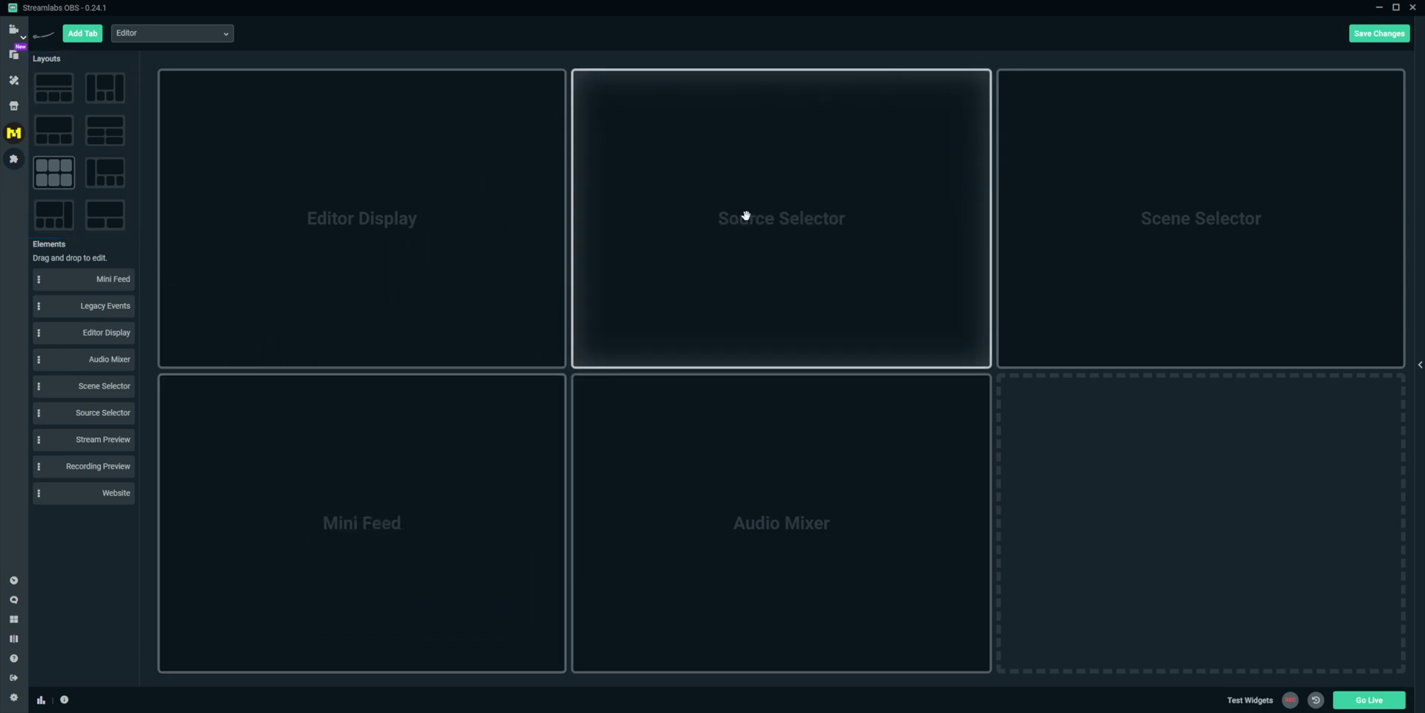
{"action": "left_click_drag", "start_coordinate": [101, 334], "coordinate": [772, 235]}
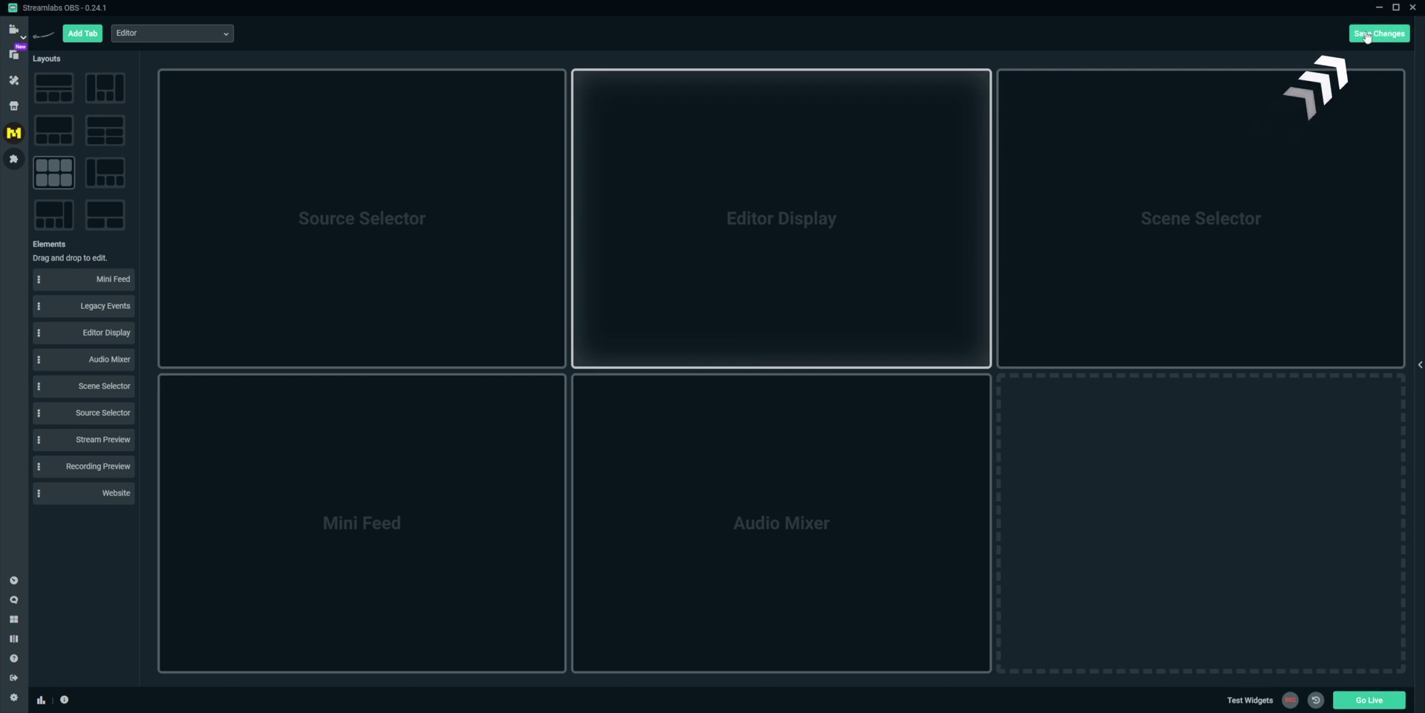
Add a new editor tab named dfgdfg and save the layout changes.
{"action": "left_click", "coordinate": [88, 34]}
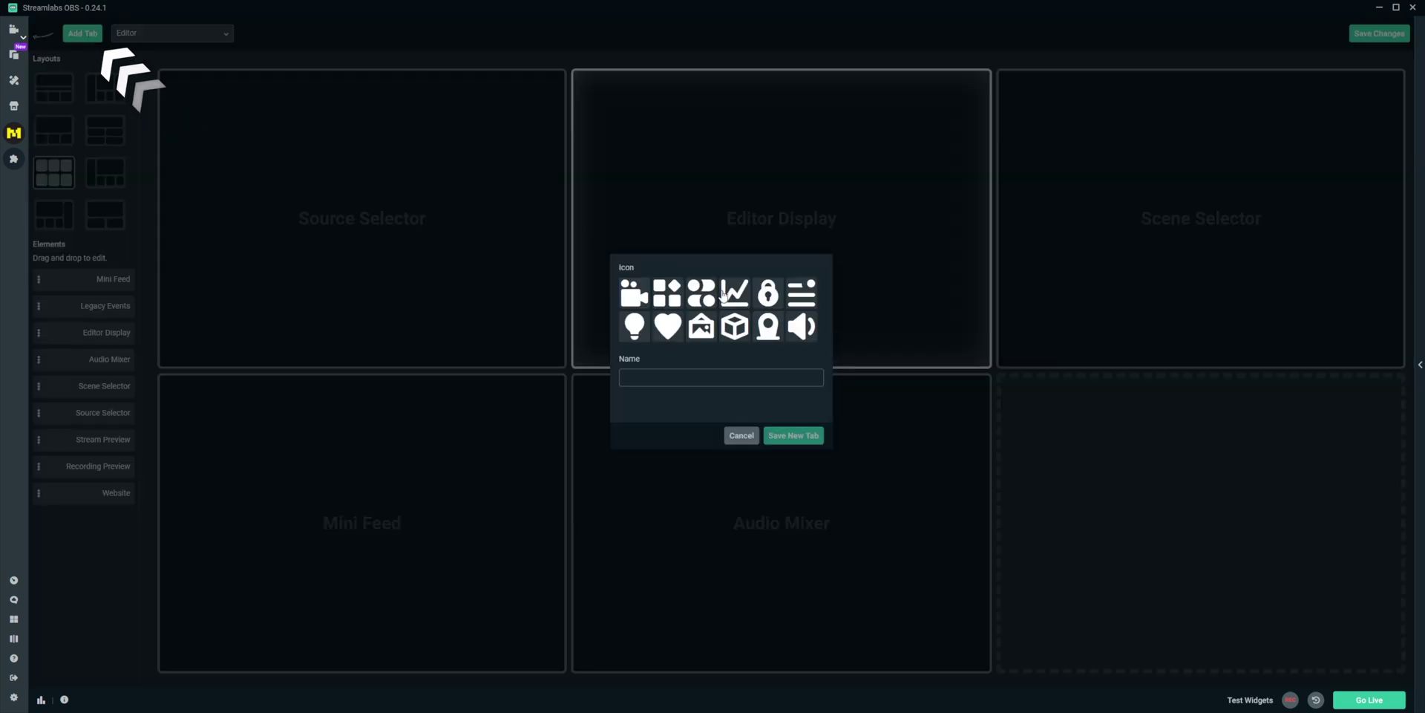
{"action": "left_click", "coordinate": [794, 436]}
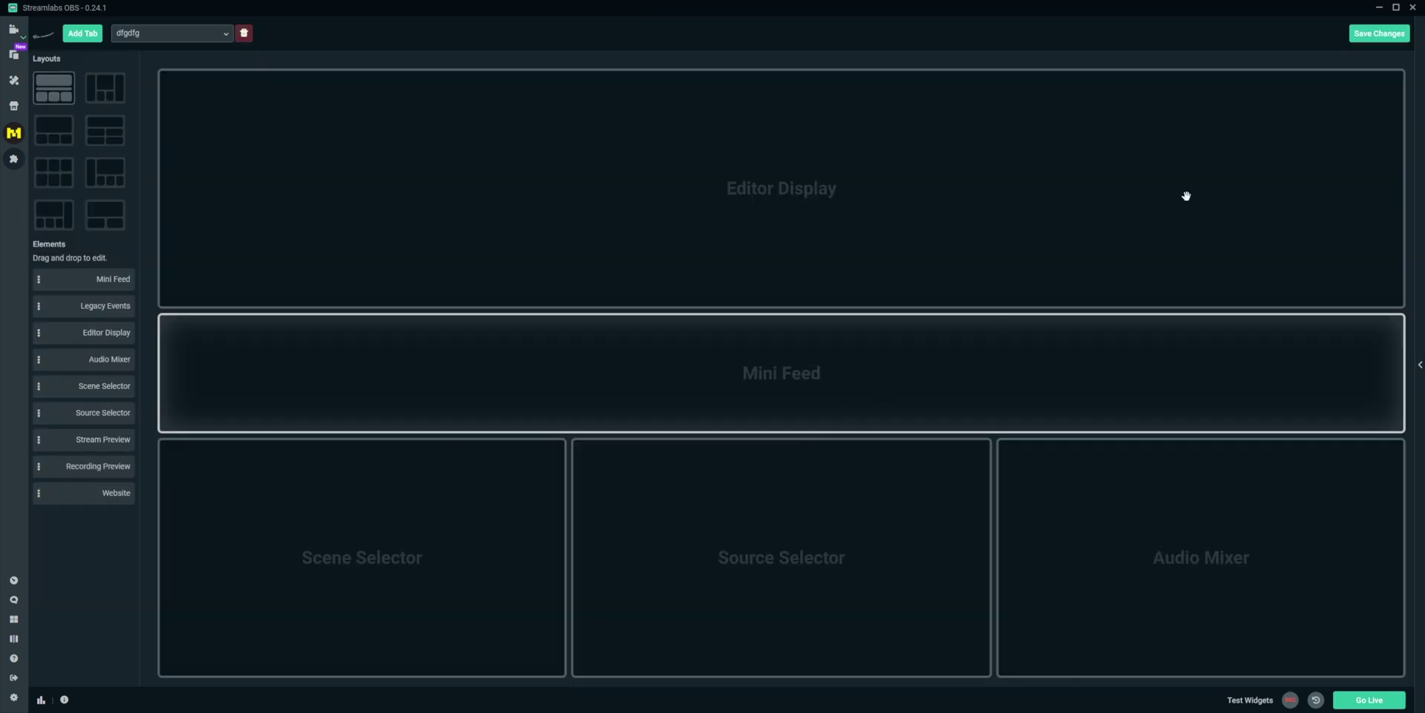
{"action": "left_click", "coordinate": [1375, 33]}
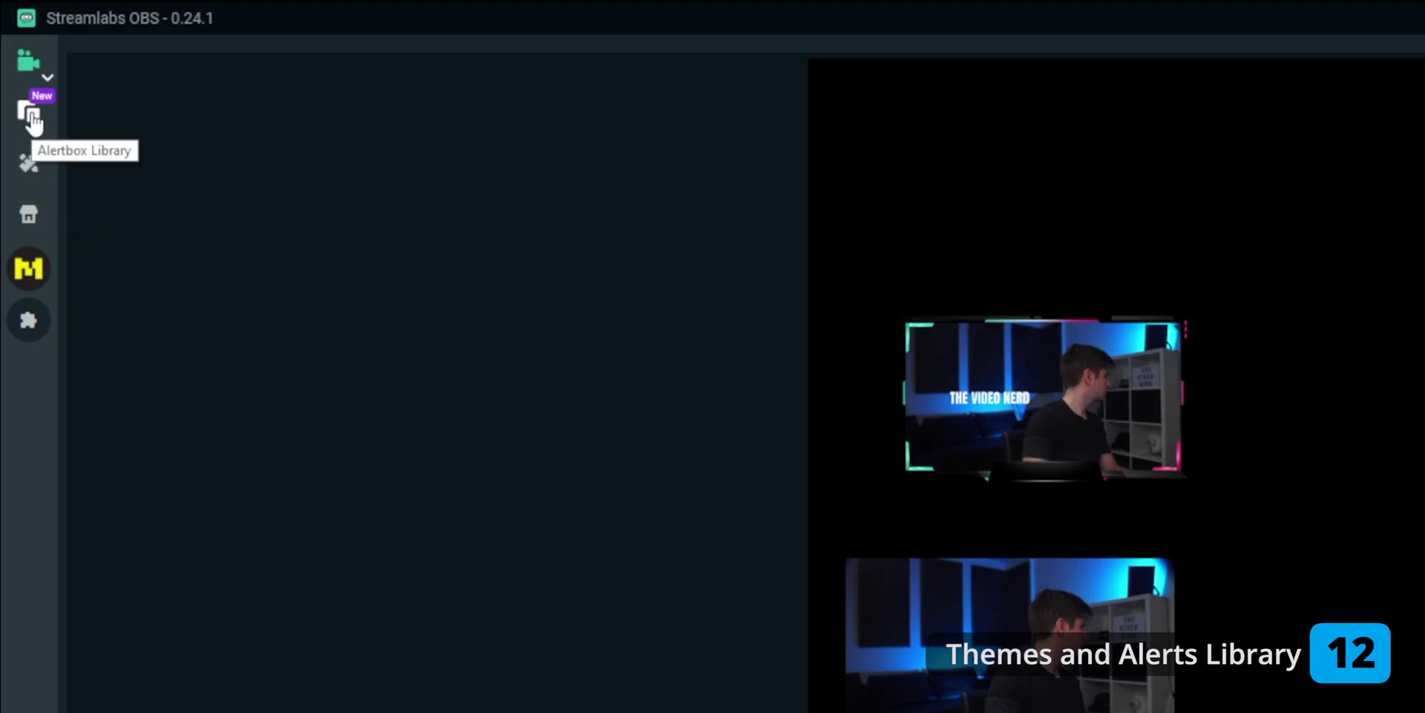
Install the Collision alert box theme from the Alert Box Library.
{"action": "left_click", "coordinate": [31, 115]}
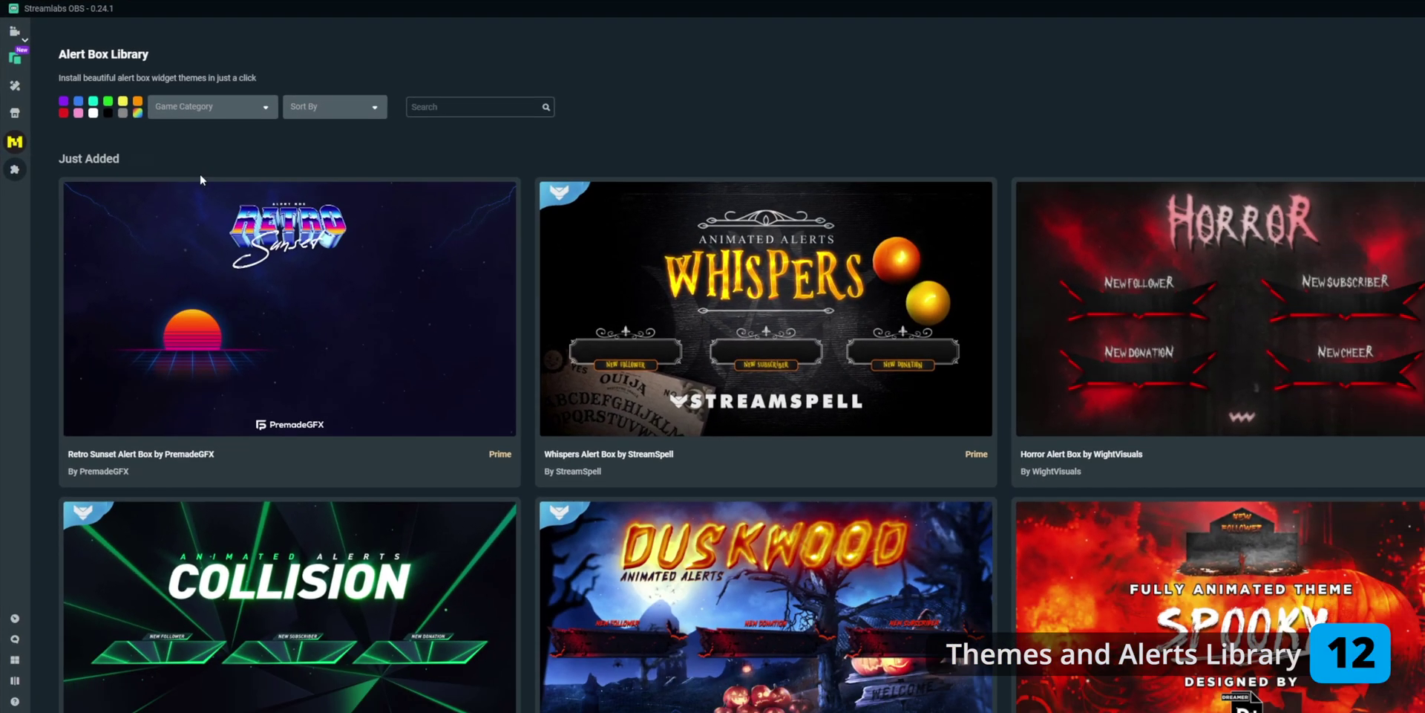
{"action": "scroll", "coordinate": [305, 366], "scroll_direction": "down", "scroll_amount": 3}
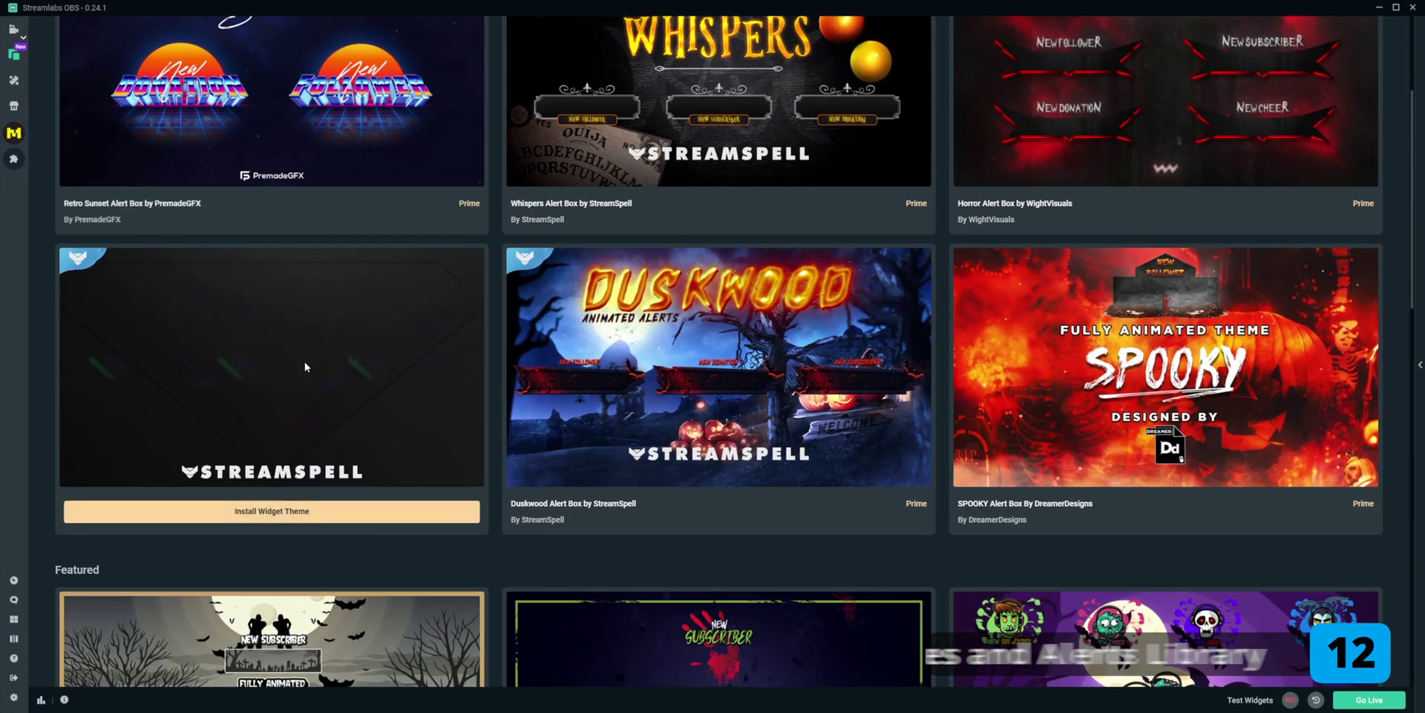
{"action": "left_click", "coordinate": [273, 512]}
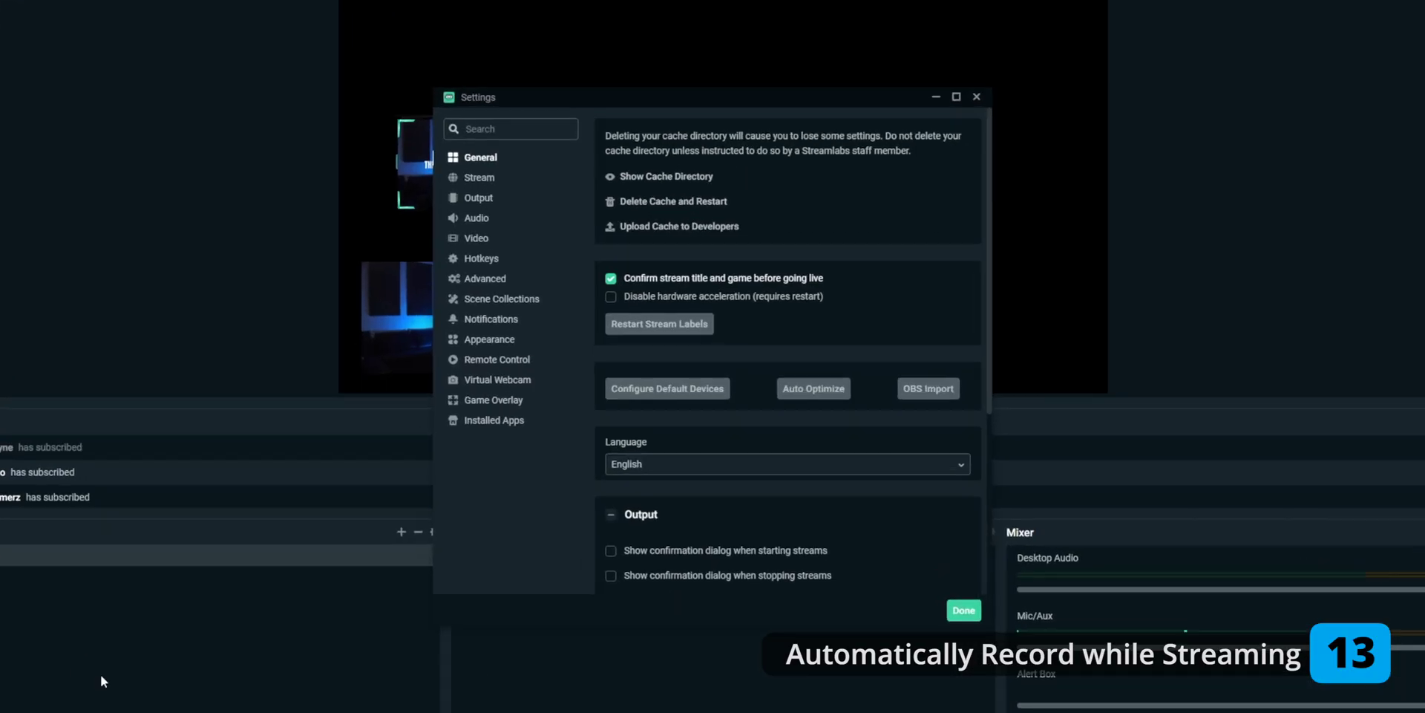
Enable 'Automatically record when streaming' in the General settings.
{"action": "scroll", "coordinate": [727, 392], "scroll_direction": "down", "scroll_amount": 3}
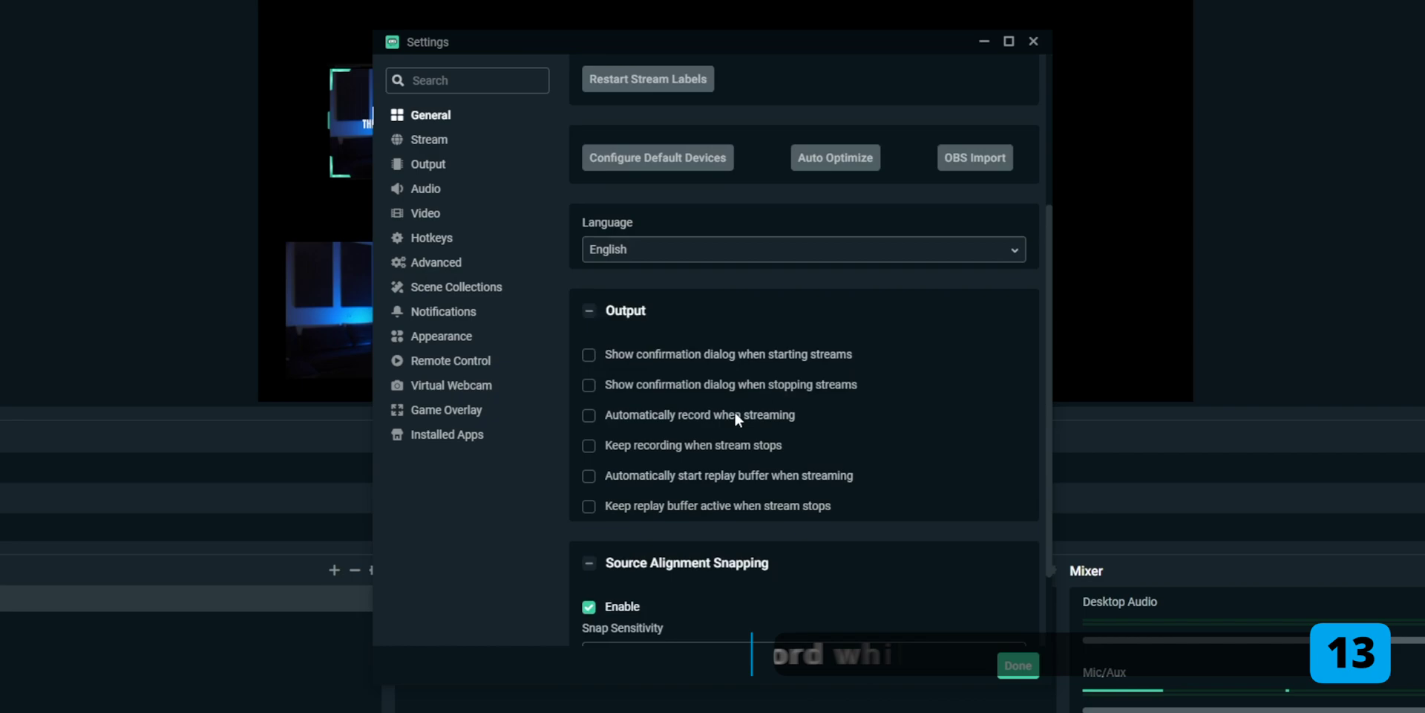
{"action": "scroll", "coordinate": [739, 412], "scroll_direction": "down", "scroll_amount": 2}
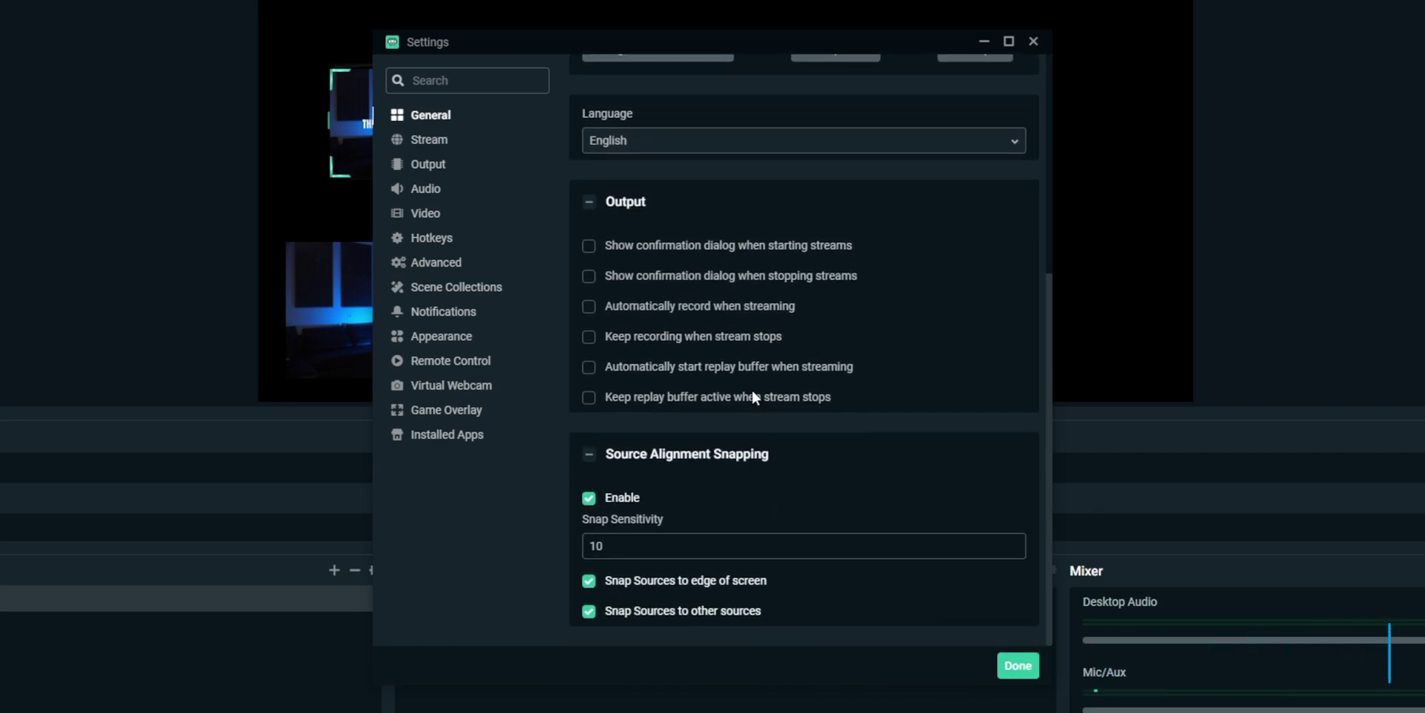
{"action": "left_click", "coordinate": [677, 309]}
{"action": "scroll", "coordinate": [690, 330], "scroll_direction": "up", "scroll_amount": 1}
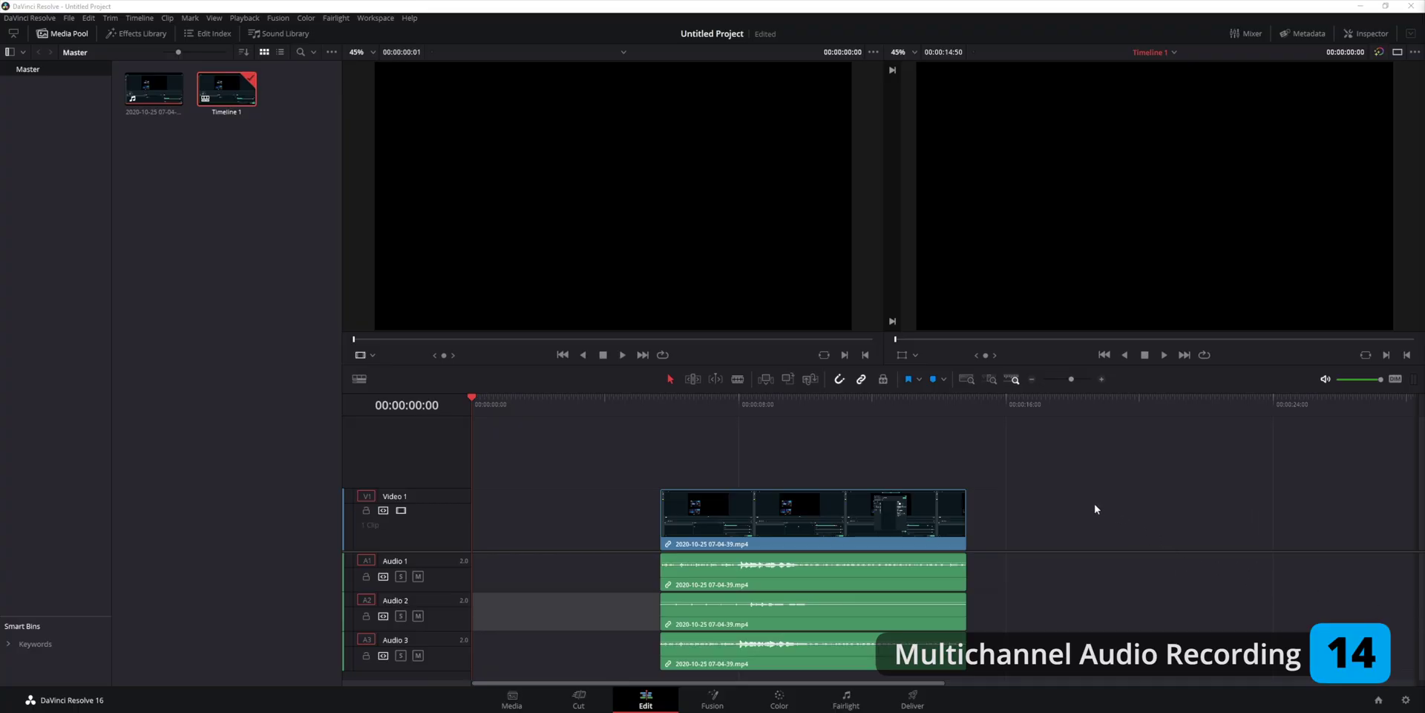
Shift the recorded clips earlier and trim Audio 2's start, then open Advanced Audio Settings.
{"action": "left_click_drag", "start_coordinate": [859, 509], "coordinate": [811, 509]}
{"action": "left_click_drag", "start_coordinate": [613, 617], "coordinate": [807, 618]}
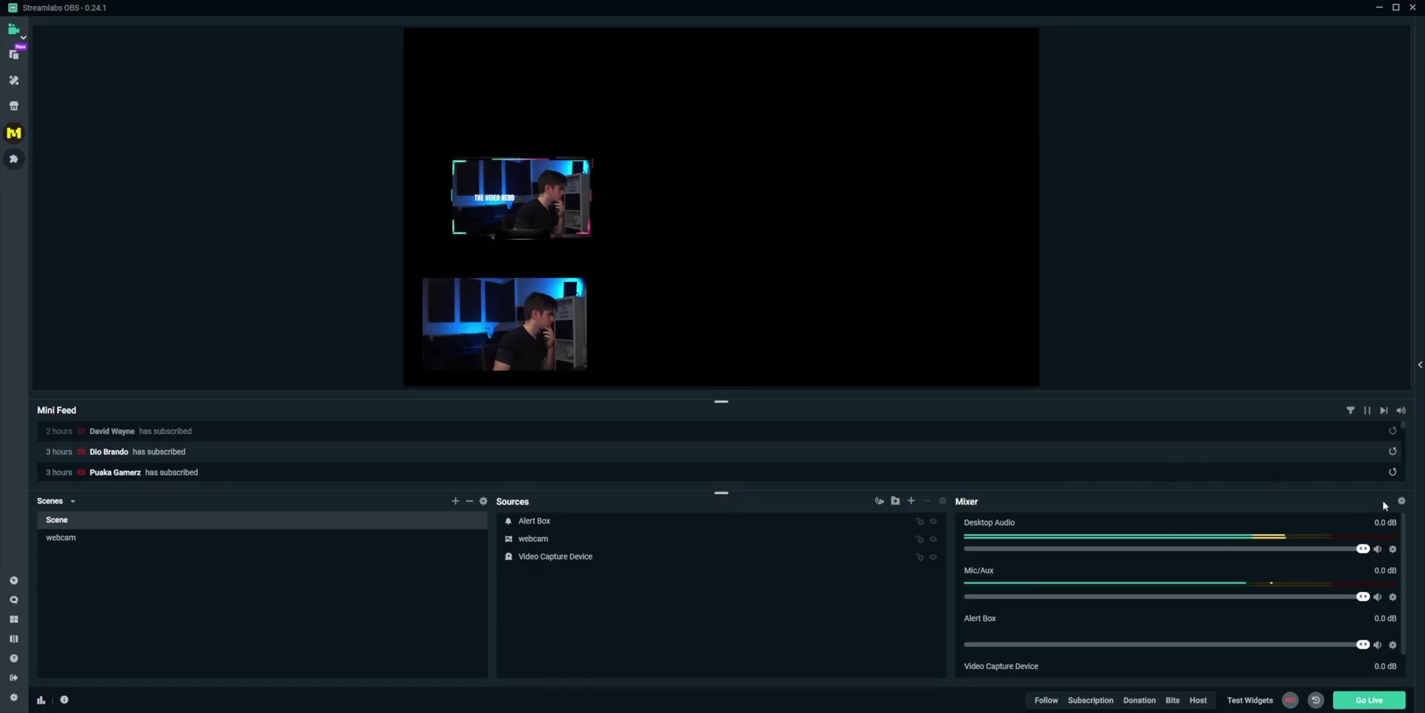
{"action": "left_click", "coordinate": [1400, 502]}
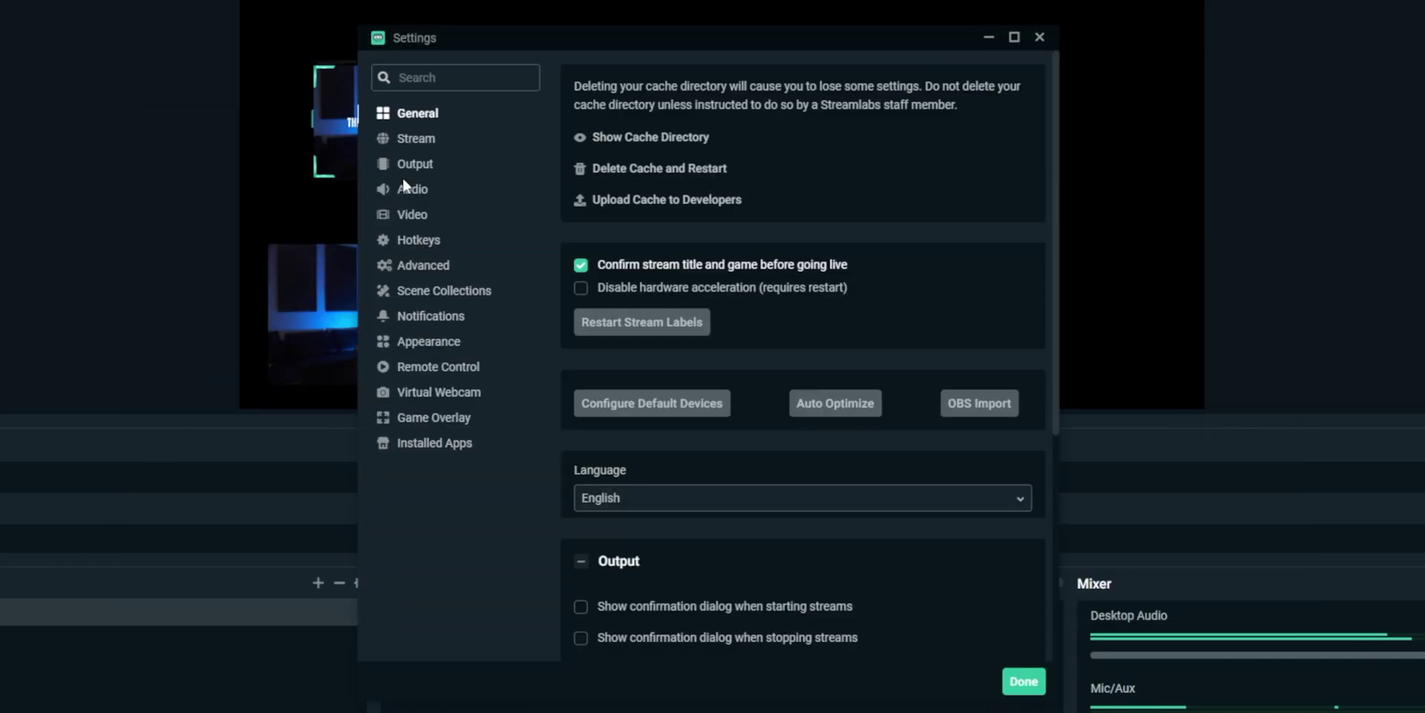
In the Output recording settings, keep mp4 as the recording format.
{"action": "left_click", "coordinate": [407, 169]}
{"action": "left_click", "coordinate": [668, 150]}
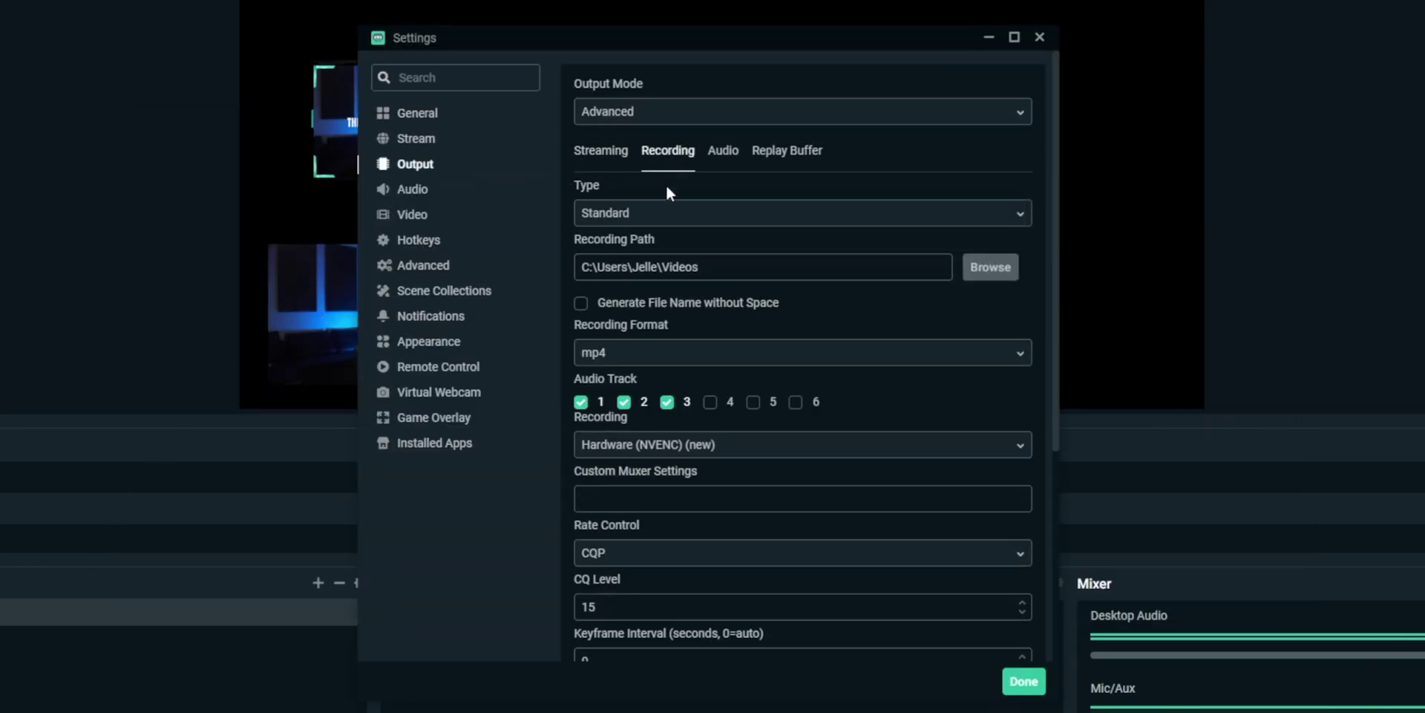
{"action": "left_click", "coordinate": [636, 355]}
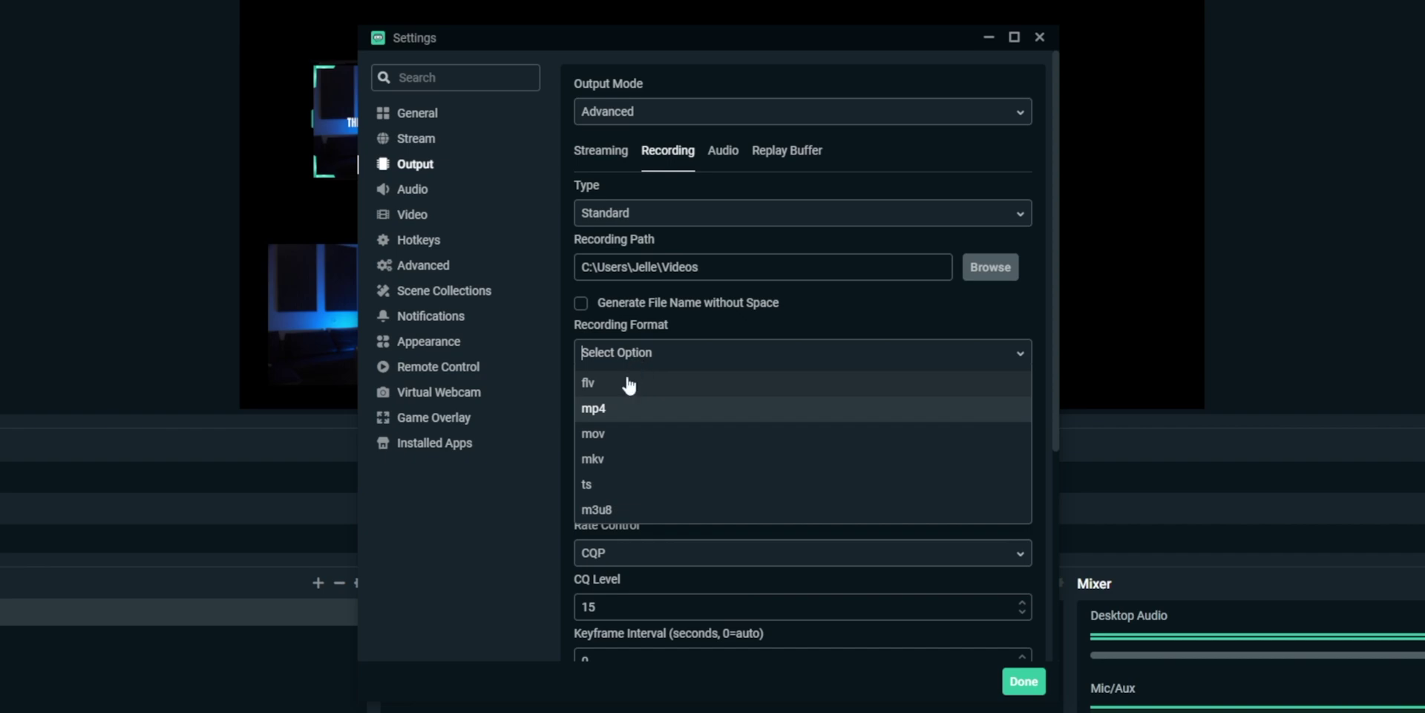
{"action": "left_click", "coordinate": [609, 410]}
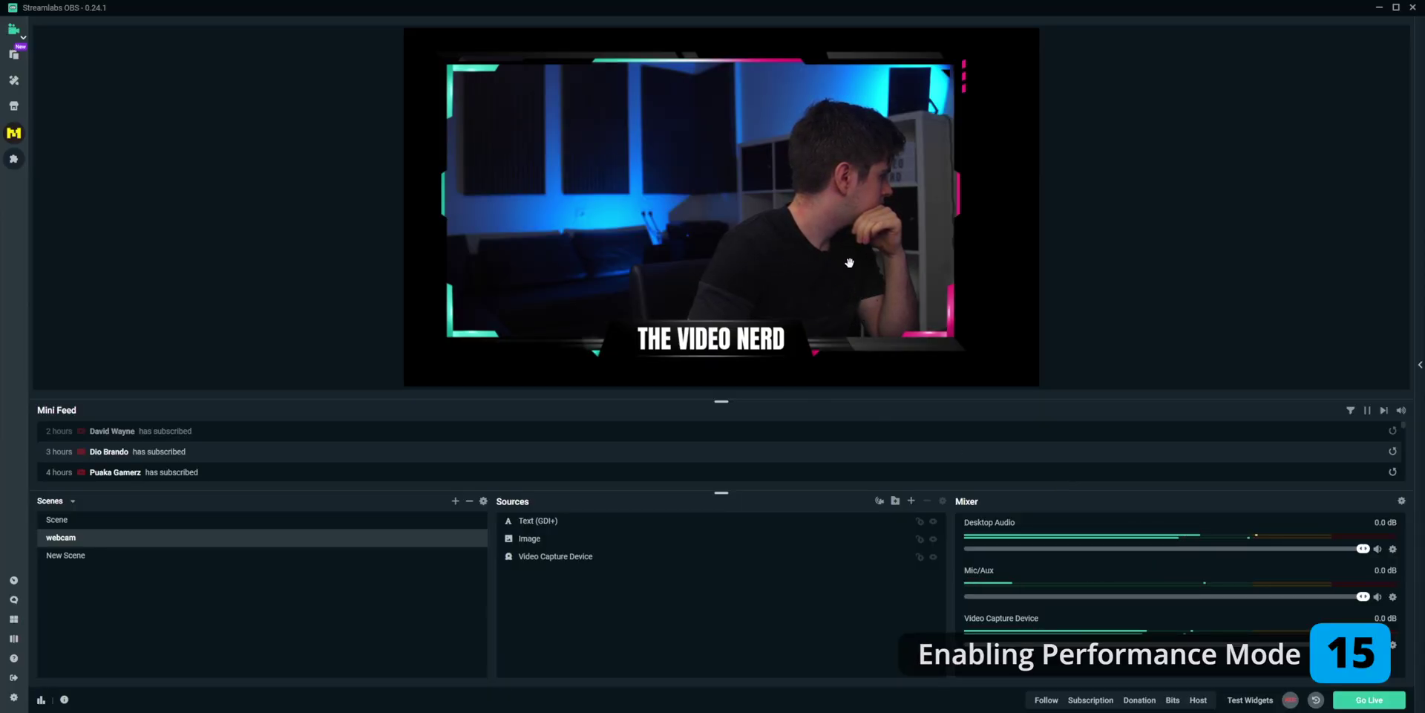
Turn on Performance Mode and add FPS, dropped frames and kb/s stats to the footer.
{"action": "right_click", "coordinate": [1090, 178]}
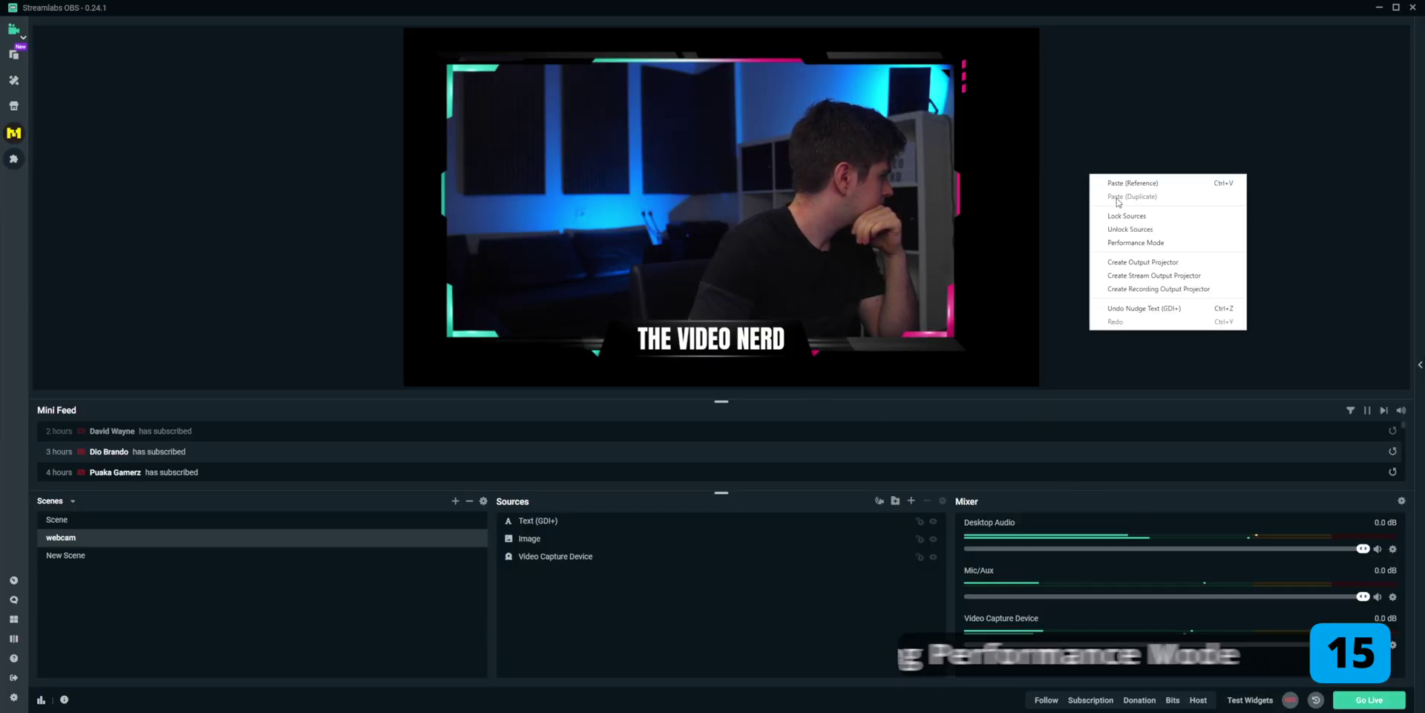
{"action": "left_click", "coordinate": [1140, 243]}
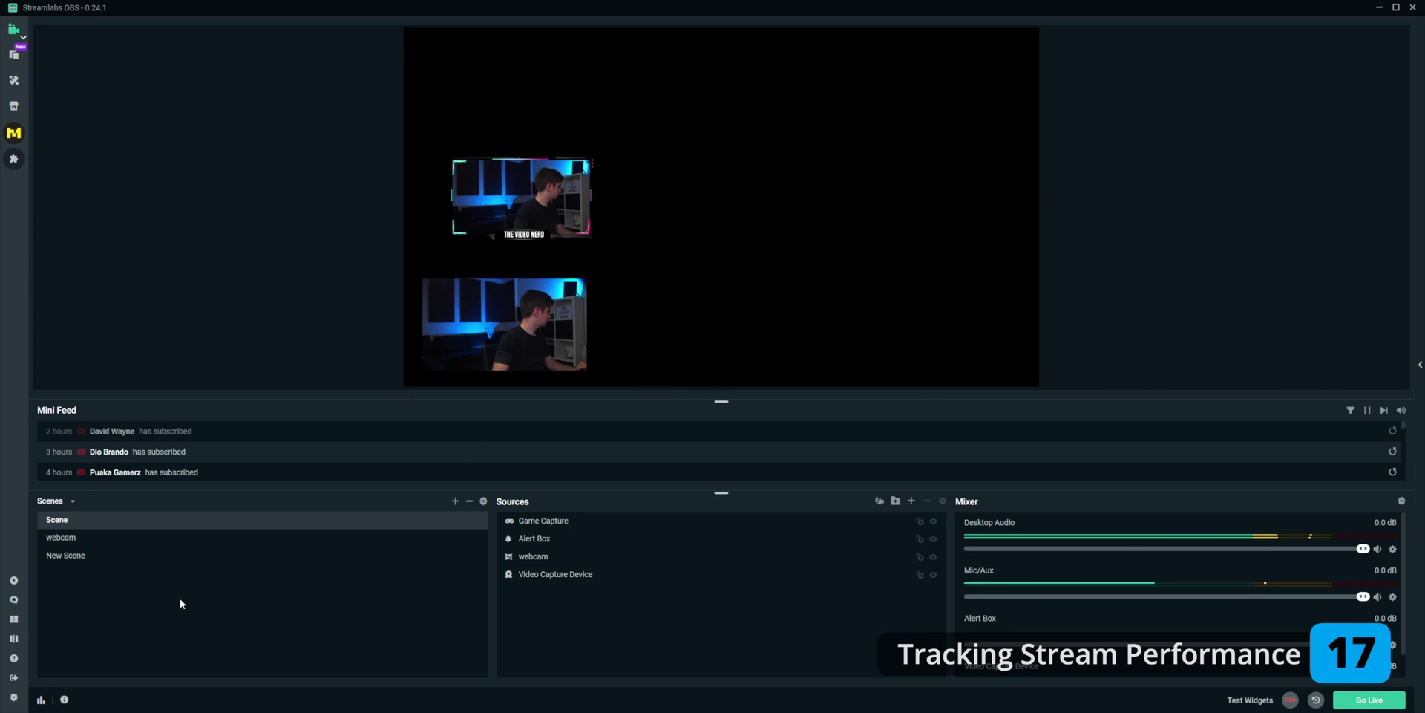
{"action": "left_click", "coordinate": [41, 699]}
{"action": "left_click", "coordinate": [627, 349]}
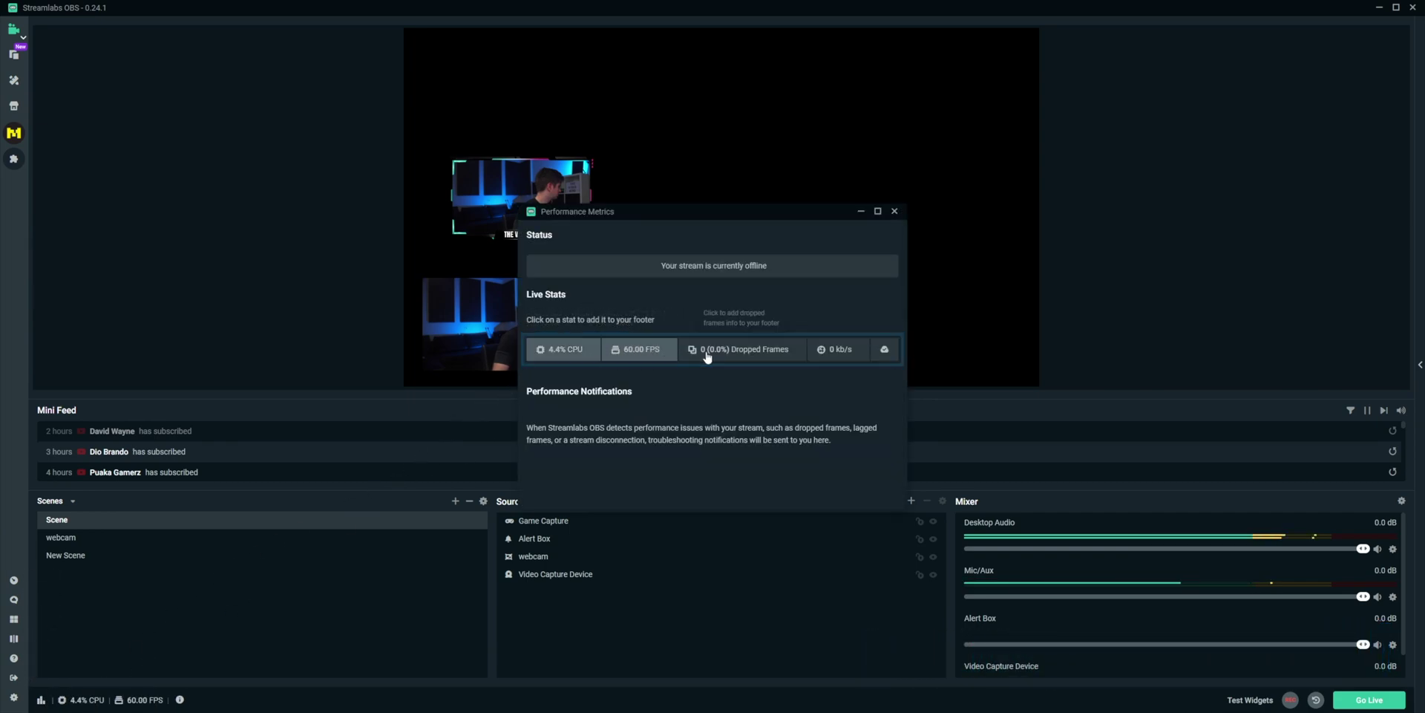
{"action": "left_click", "coordinate": [713, 350]}
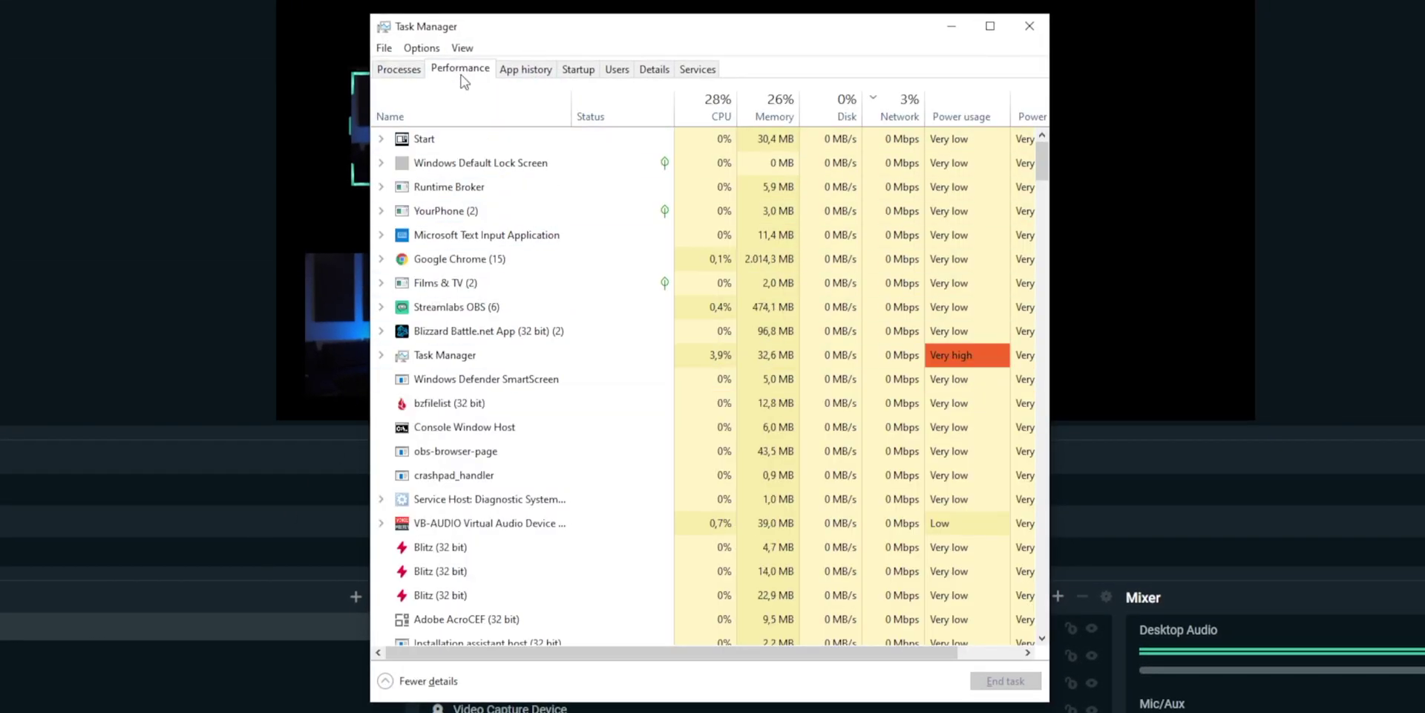
Switch Task Manager to the Performance tab to view the CPU graph.
{"action": "left_click", "coordinate": [466, 70]}
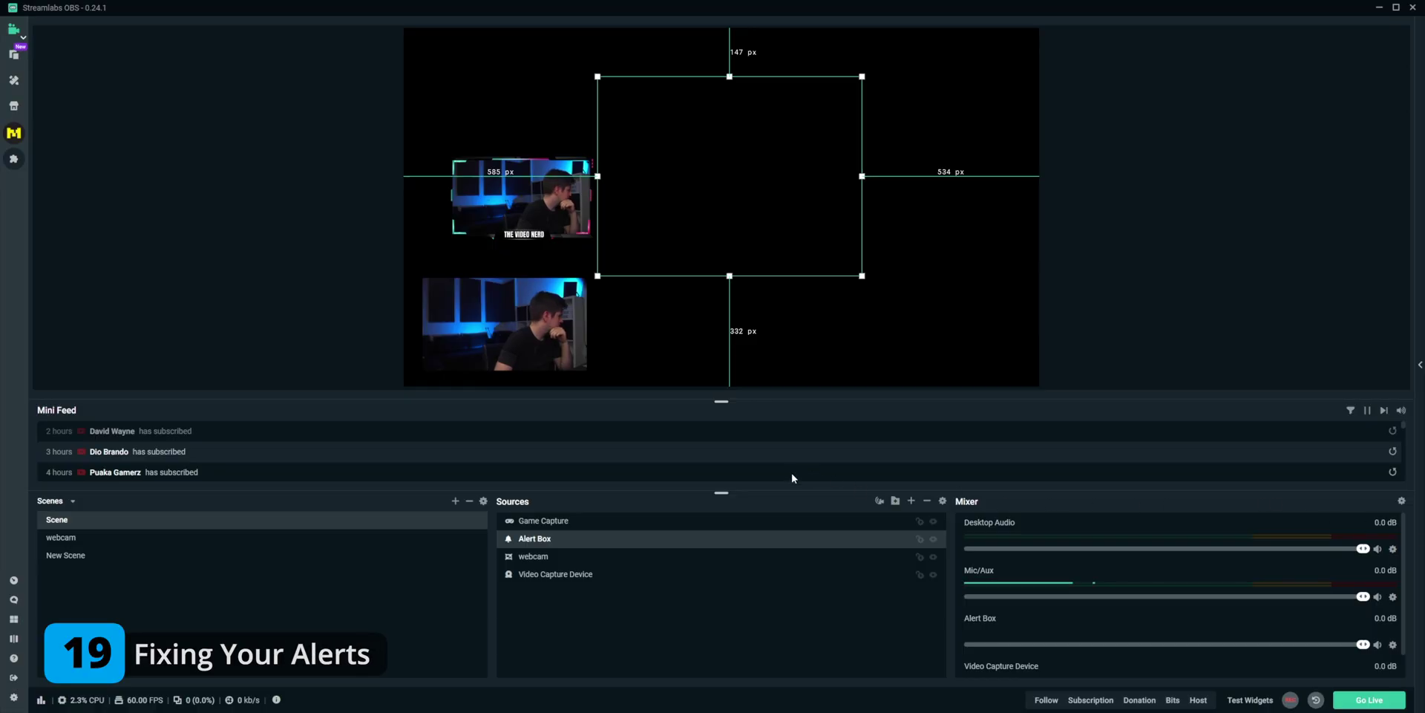
Play a test follow alert, then reset Alert Box settings under API Settings > Widget Settings.
{"action": "left_click", "coordinate": [1047, 700]}
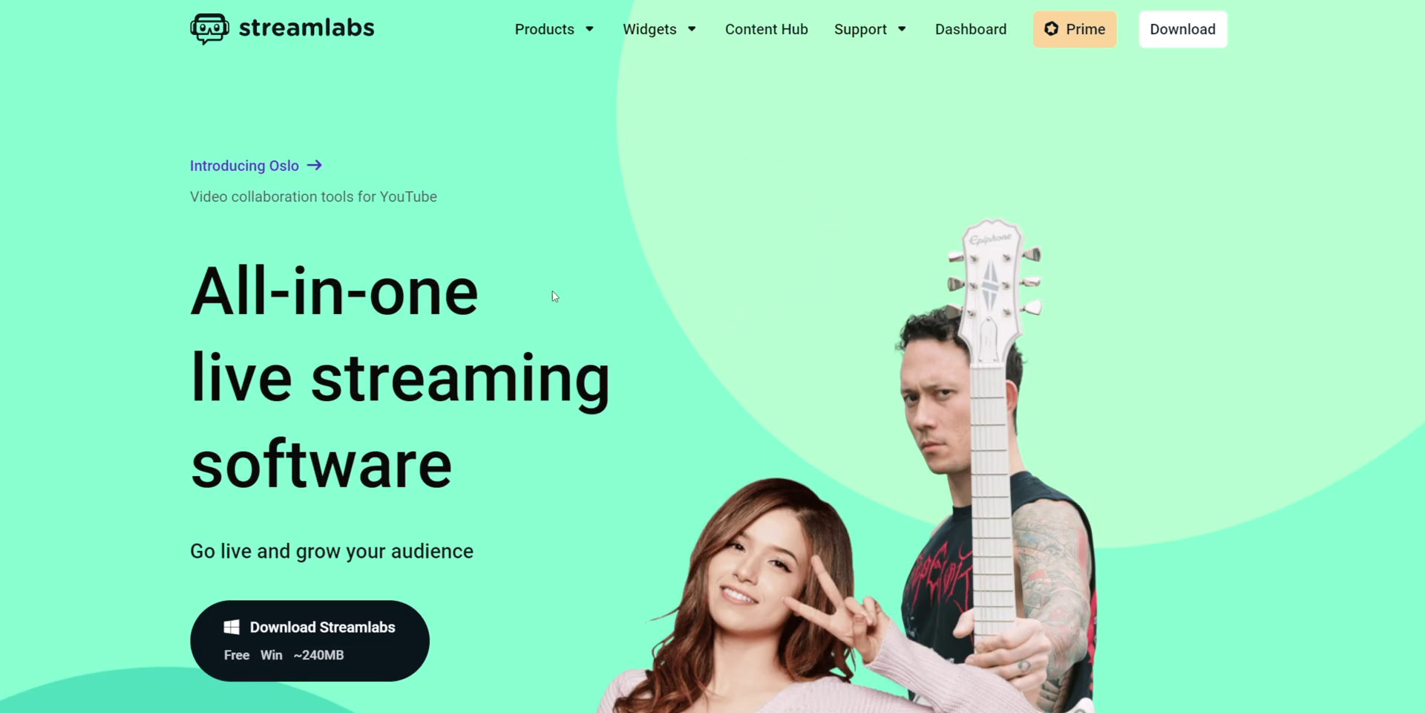
{"action": "left_click", "coordinate": [971, 31]}
{"action": "scroll", "coordinate": [123, 389], "scroll_direction": "down", "scroll_amount": 6}
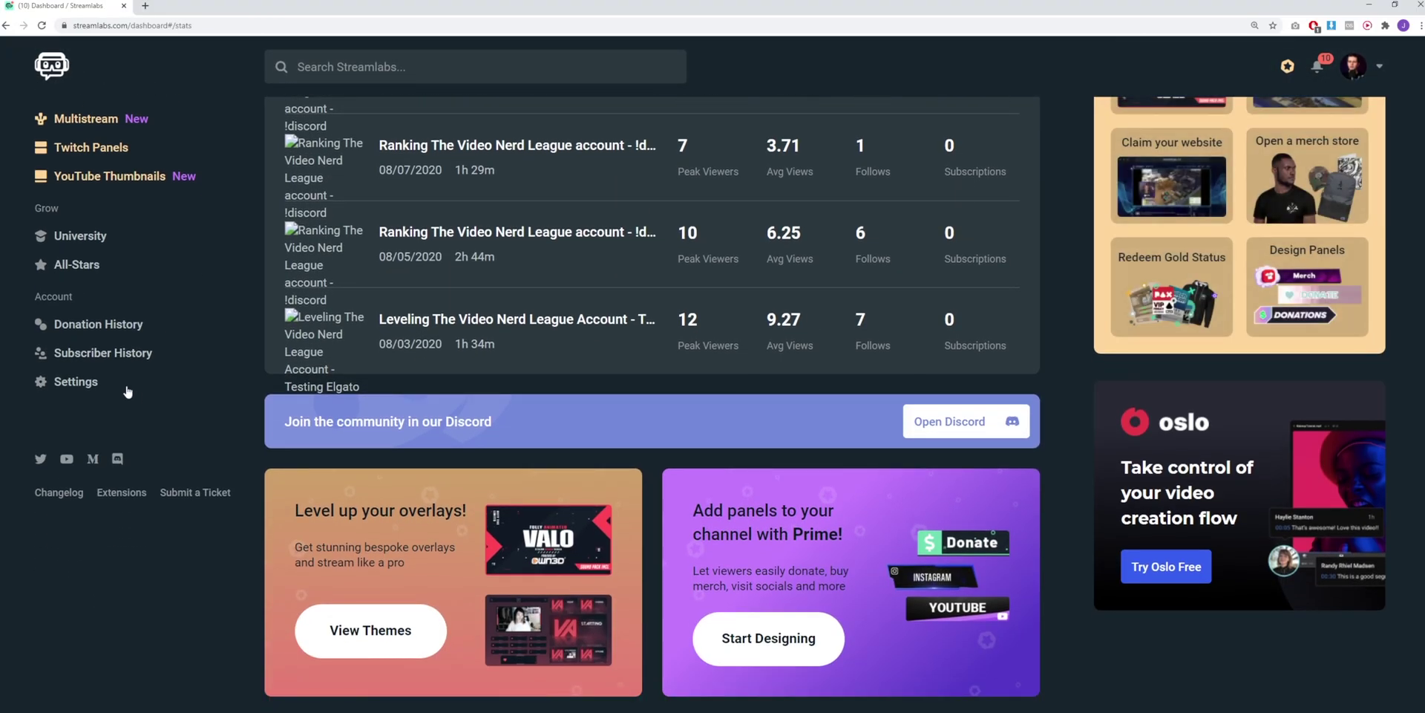
{"action": "left_click", "coordinate": [75, 382]}
{"action": "scroll", "coordinate": [677, 236], "scroll_direction": "up", "scroll_amount": 4}
{"action": "left_click", "coordinate": [709, 215]}
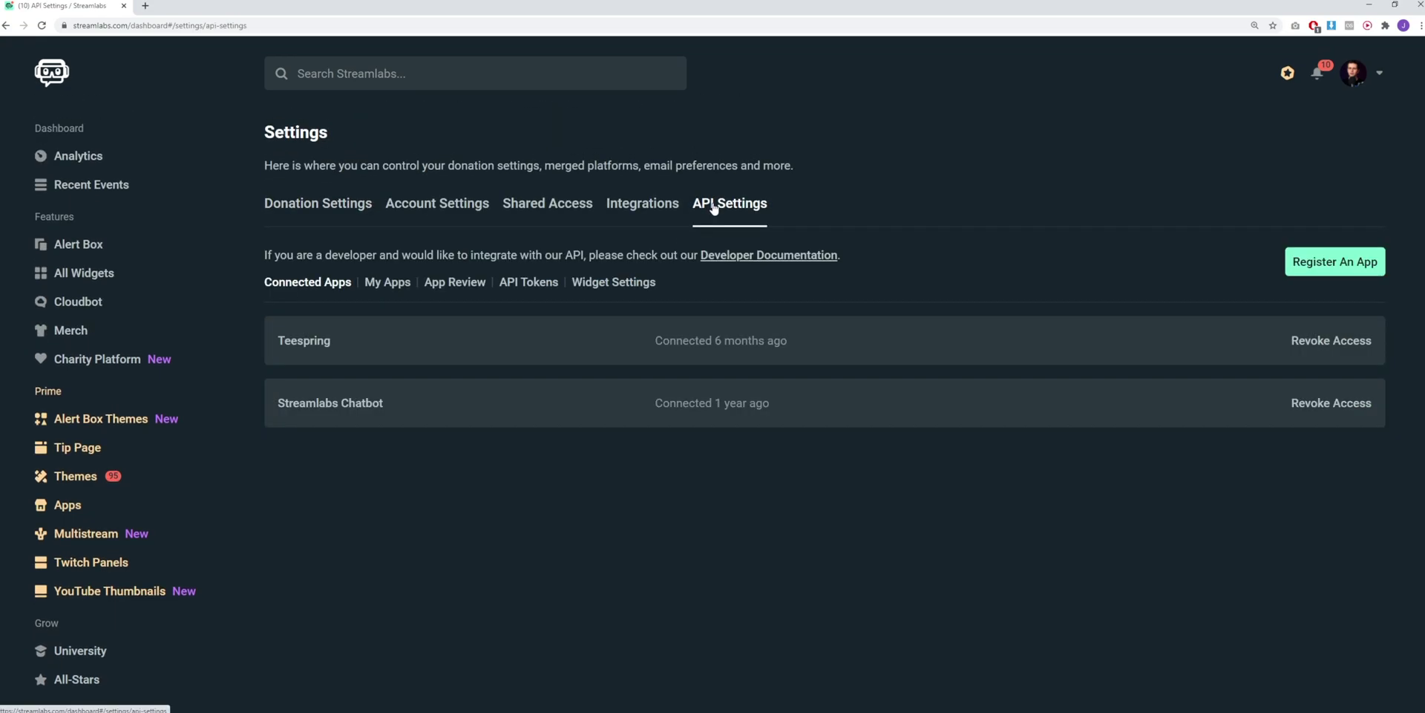
{"action": "left_click", "coordinate": [622, 292]}
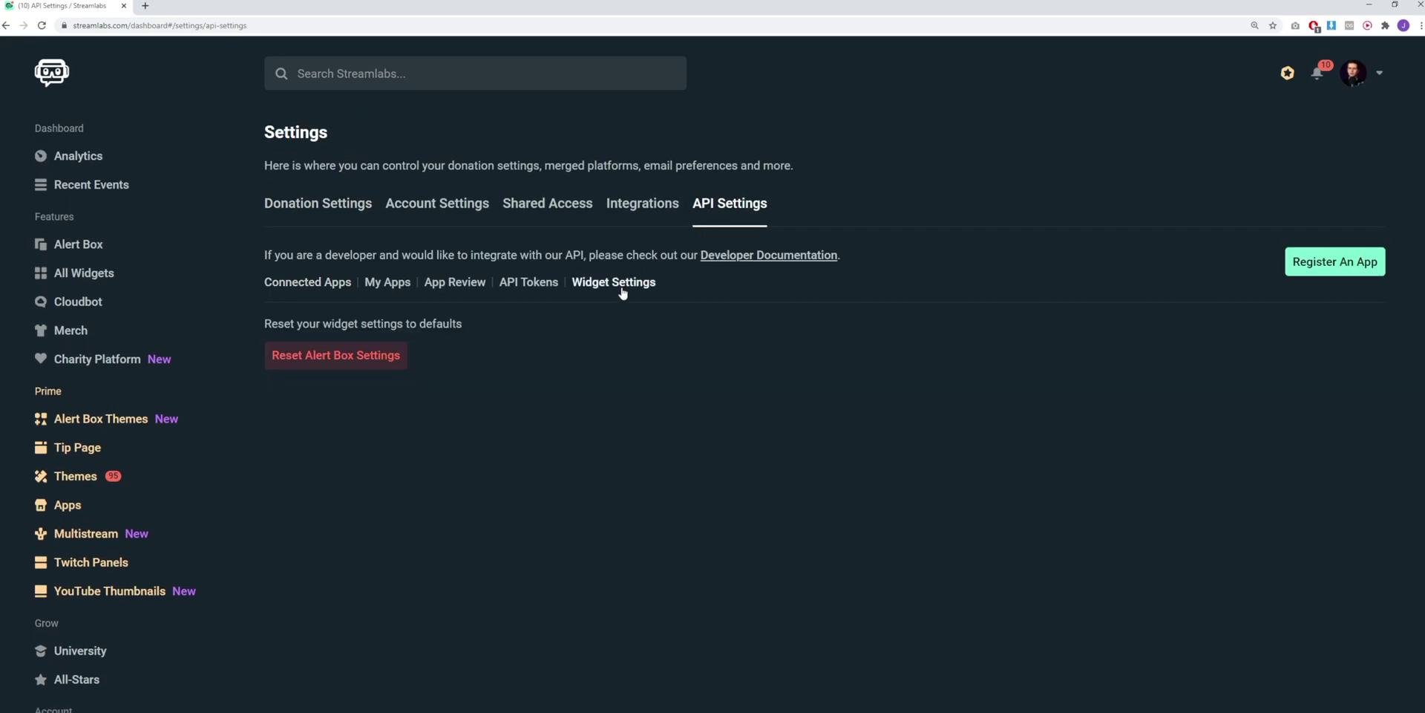
{"action": "left_click", "coordinate": [374, 356]}
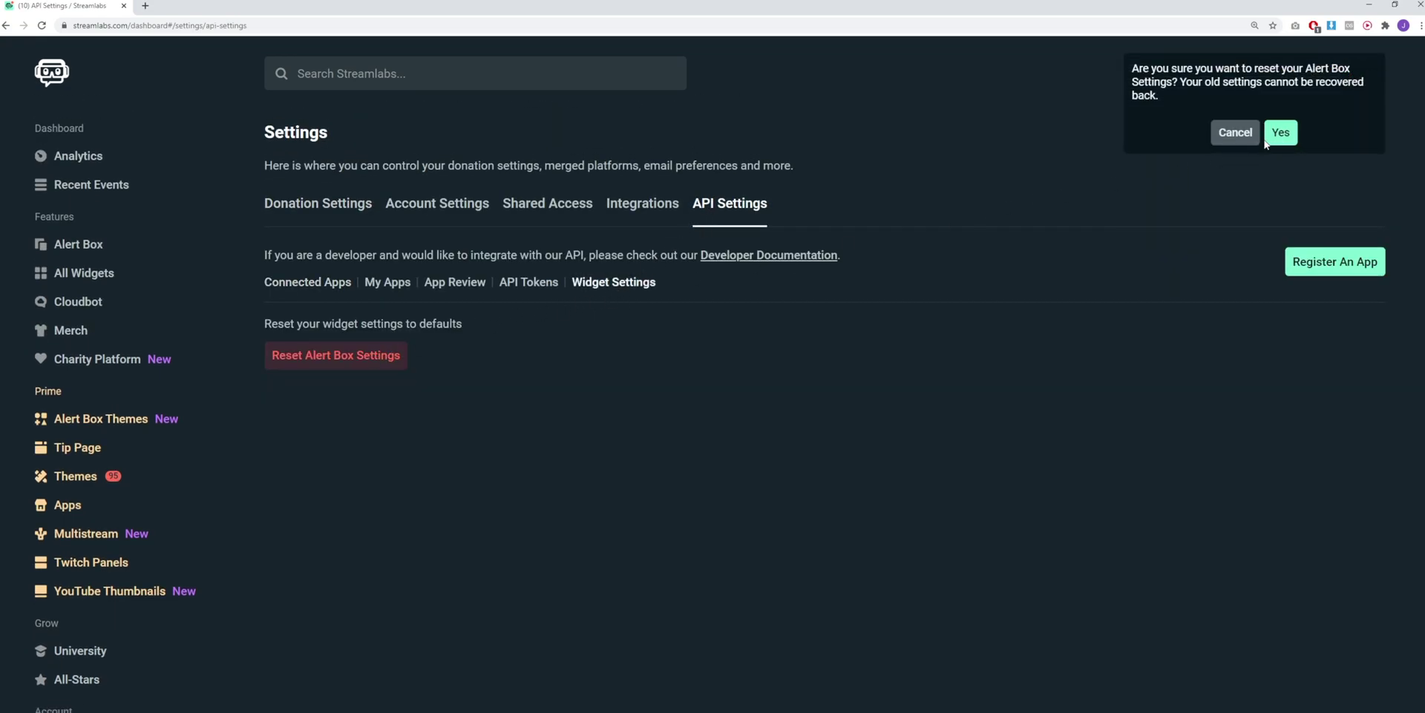
{"action": "left_click", "coordinate": [1278, 134]}
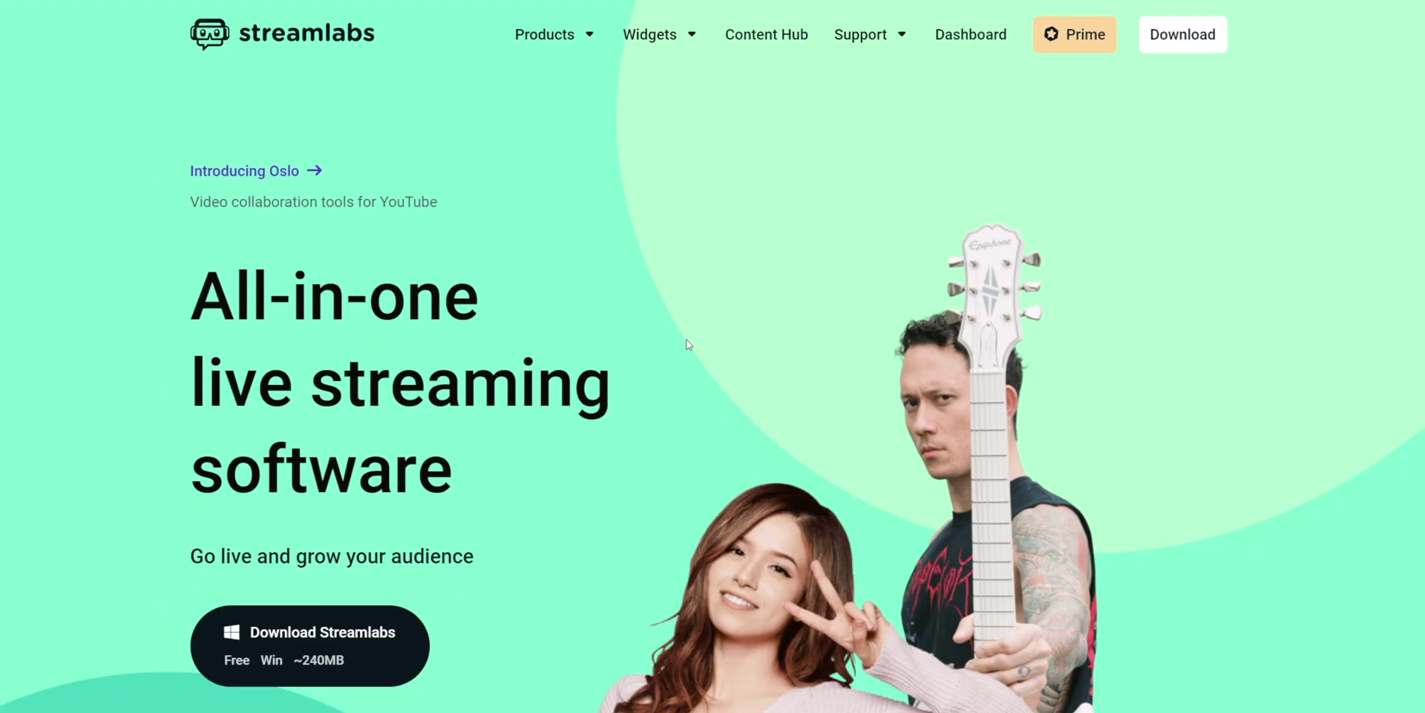
Open the dashboard's Alert Box page and copy its widget URL.
{"action": "left_click", "coordinate": [967, 43]}
{"action": "left_click", "coordinate": [90, 244]}
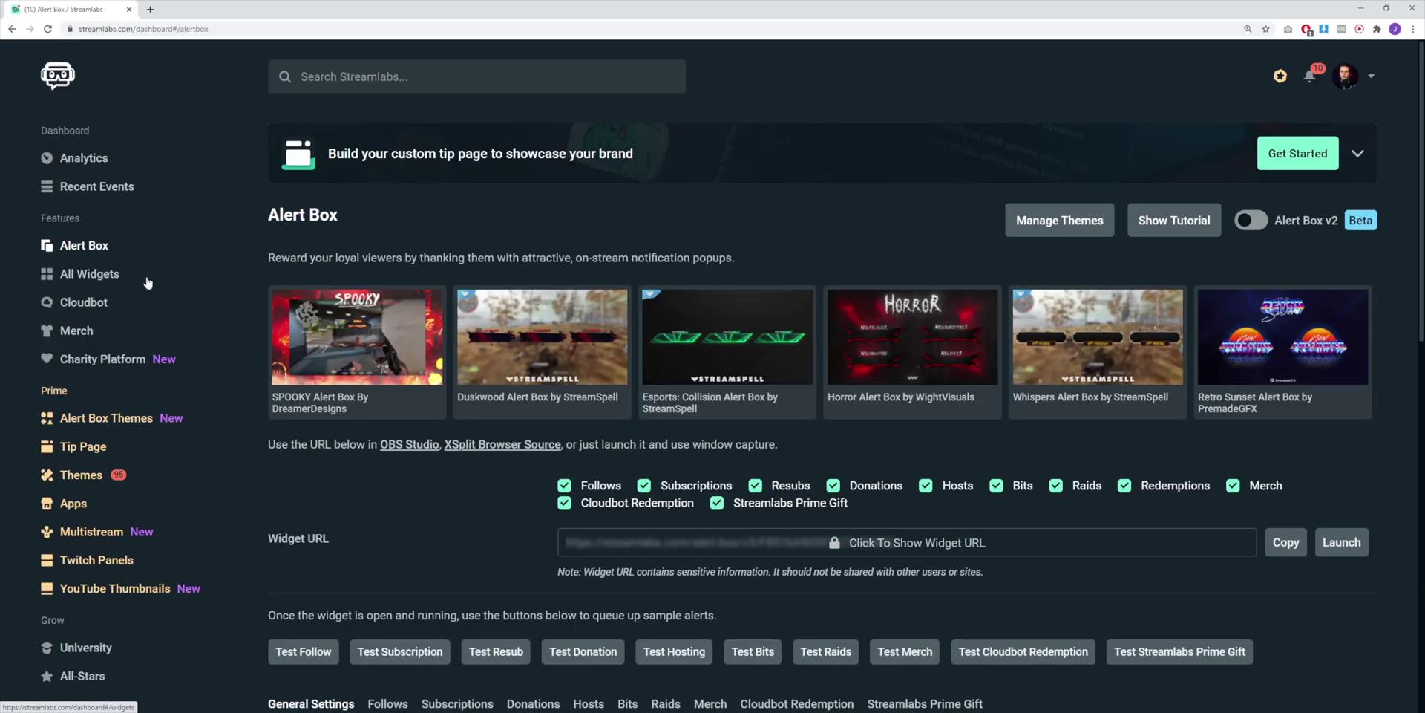
{"action": "scroll", "coordinate": [751, 546], "scroll_direction": "down", "scroll_amount": 5}
{"action": "scroll", "coordinate": [746, 527], "scroll_direction": "up", "scroll_amount": 3}
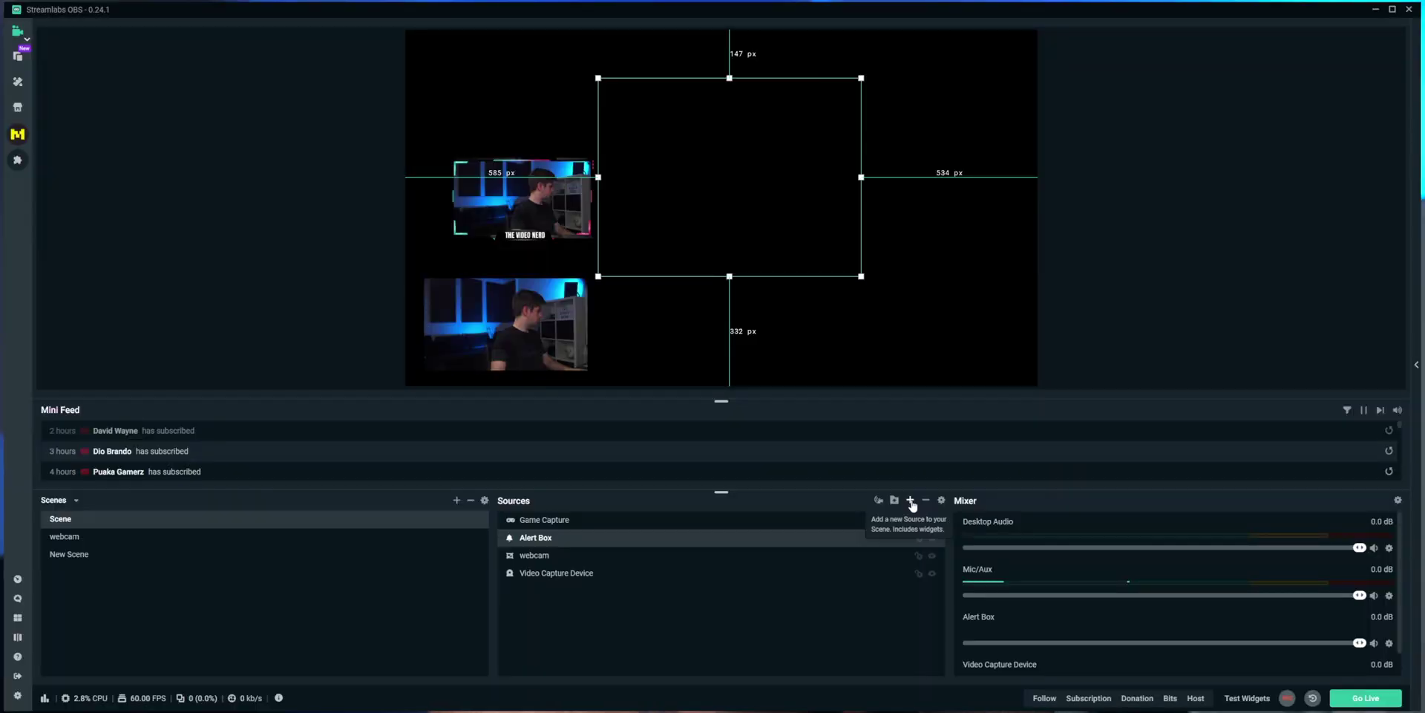
{"action": "left_click", "coordinate": [901, 499]}
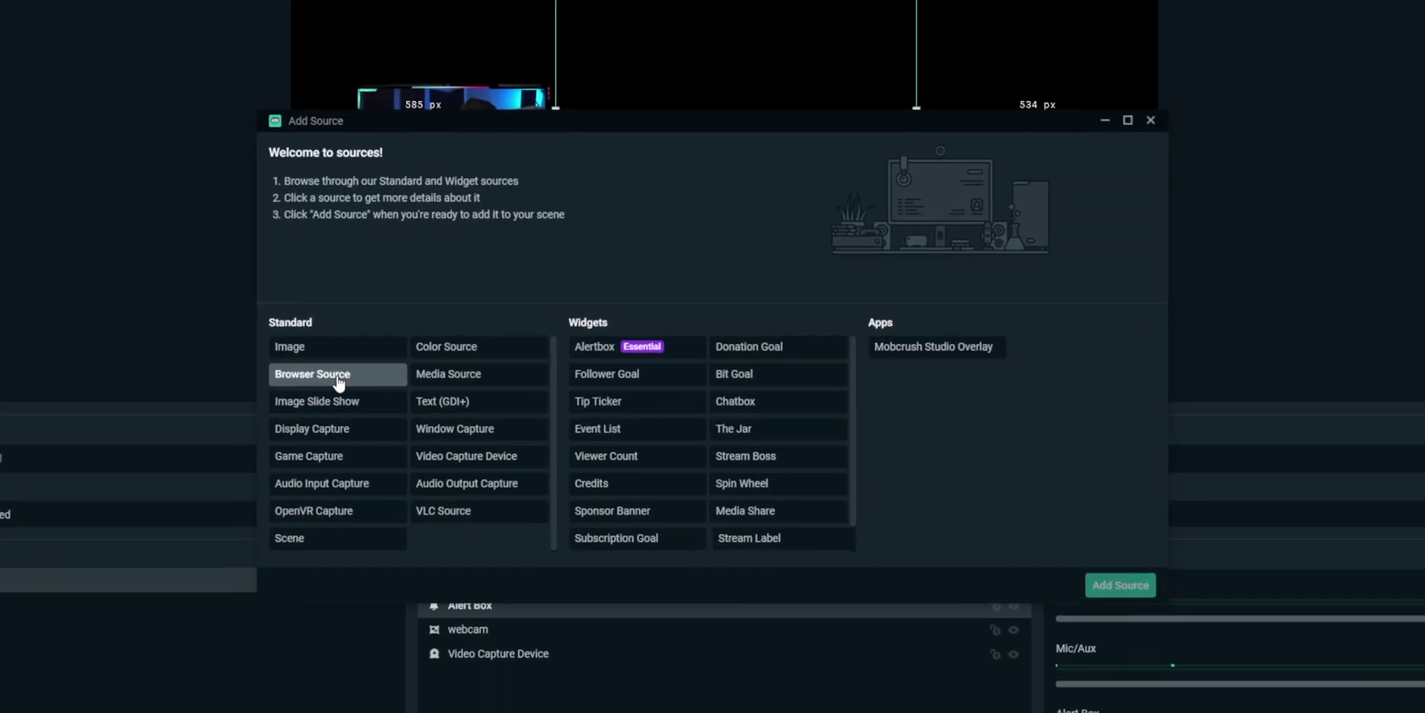
Add the Browser Source to the scene and drag it further right on the canvas.
{"action": "left_click", "coordinate": [336, 375]}
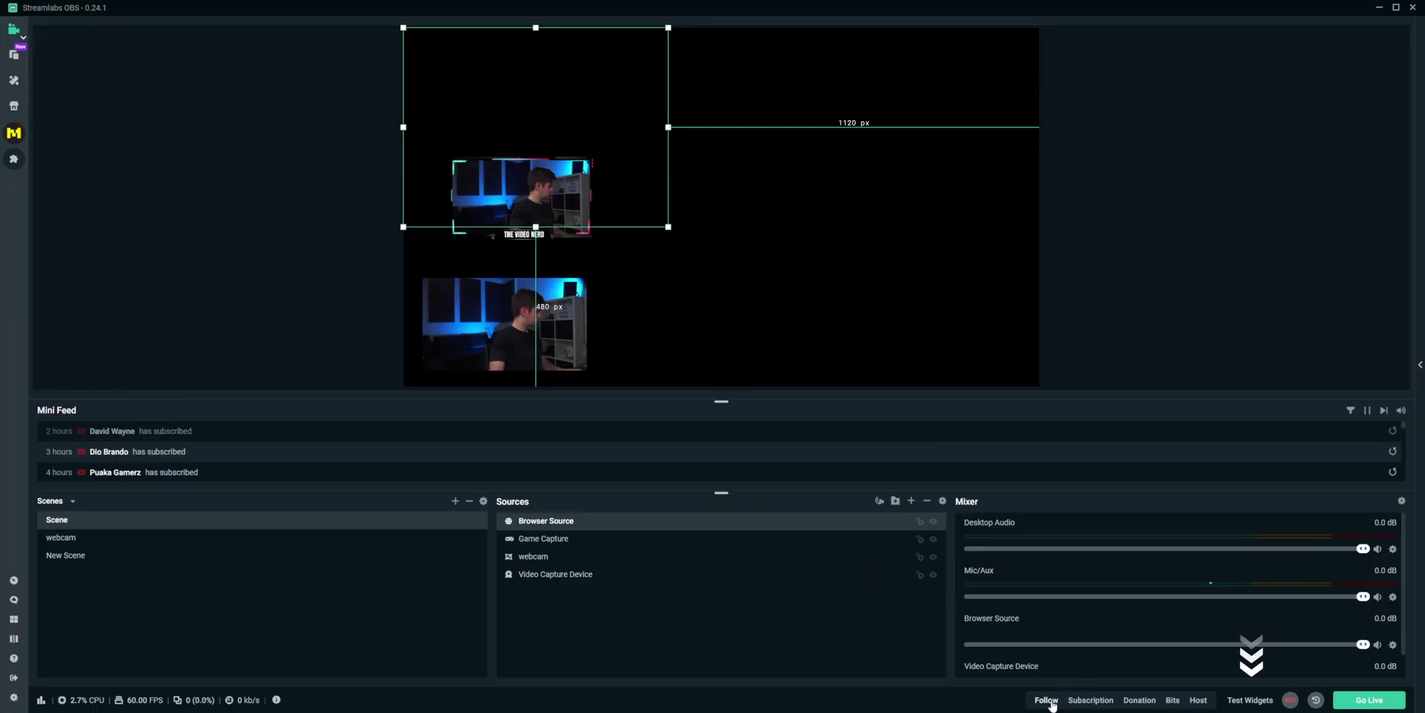
{"action": "left_click_drag", "start_coordinate": [547, 138], "coordinate": [711, 148]}
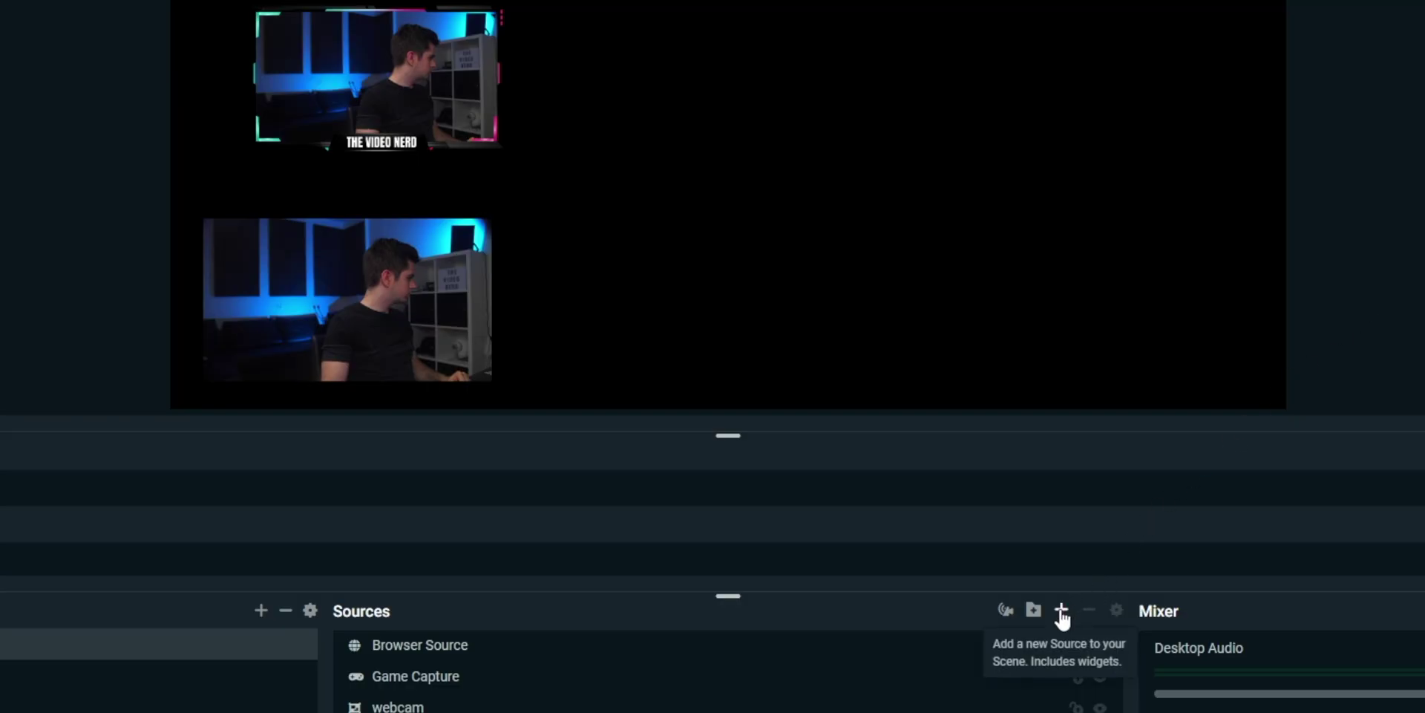
Start adding a new source with the + button above the Sources list.
{"action": "left_click", "coordinate": [1061, 609]}
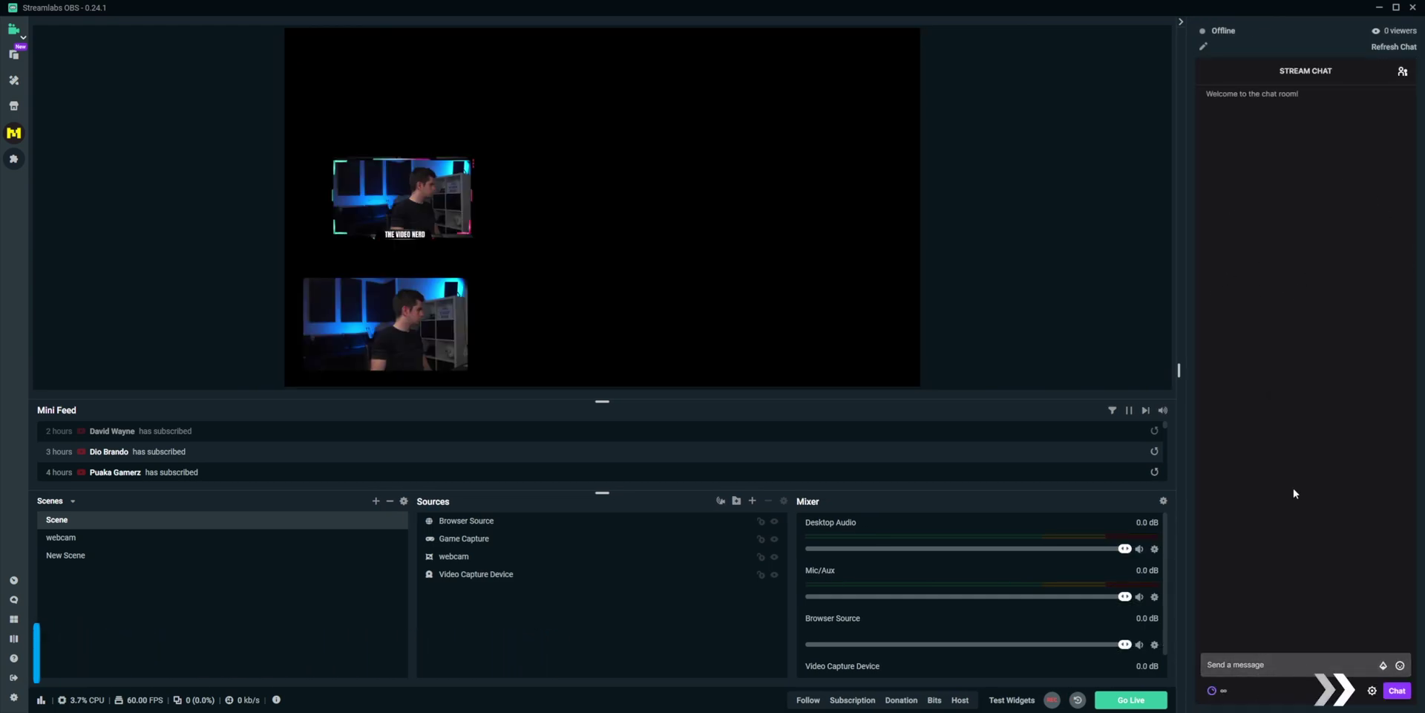
Open the Stream Chat settings via its gear icon.
{"action": "left_click", "coordinate": [1371, 691]}
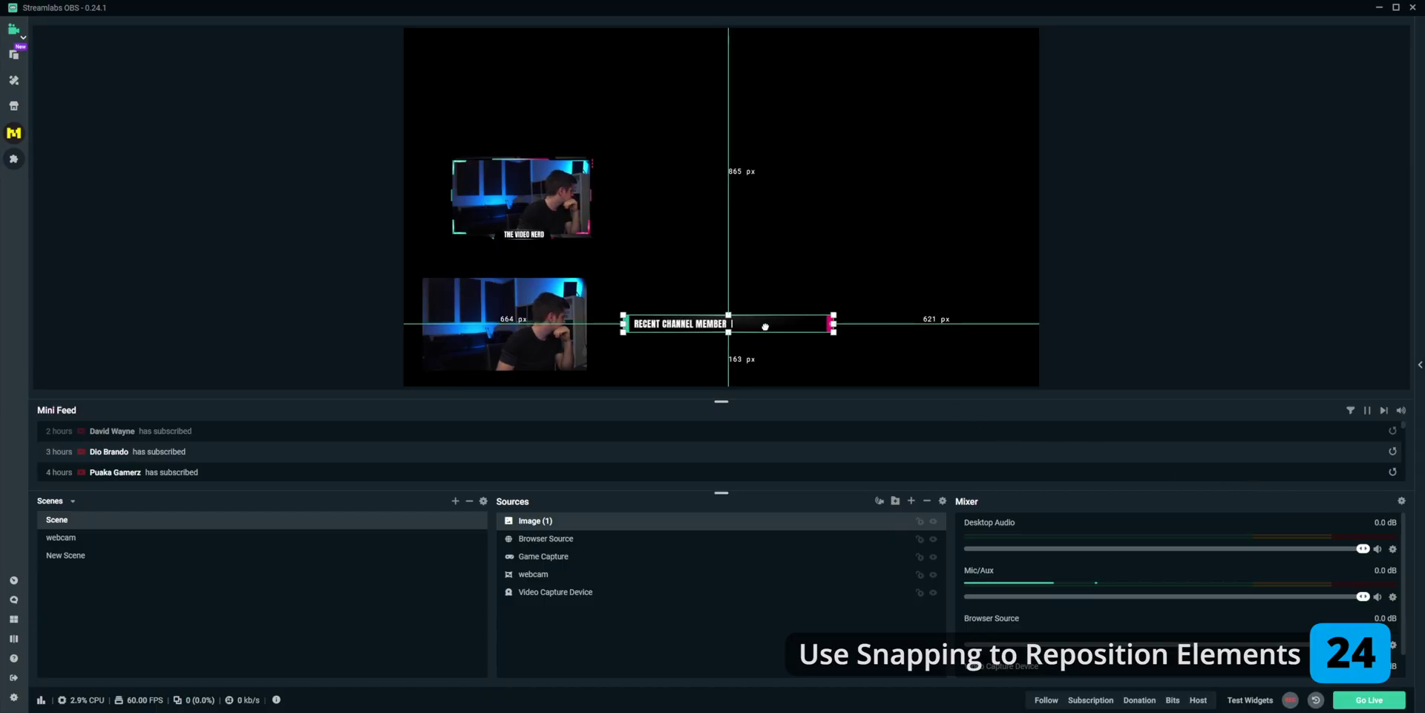
Set Snap Sensitivity to 100, then snap the Recent Channel Member banner to the canvas centre line.
{"action": "left_click_drag", "start_coordinate": [811, 269], "coordinate": [758, 376]}
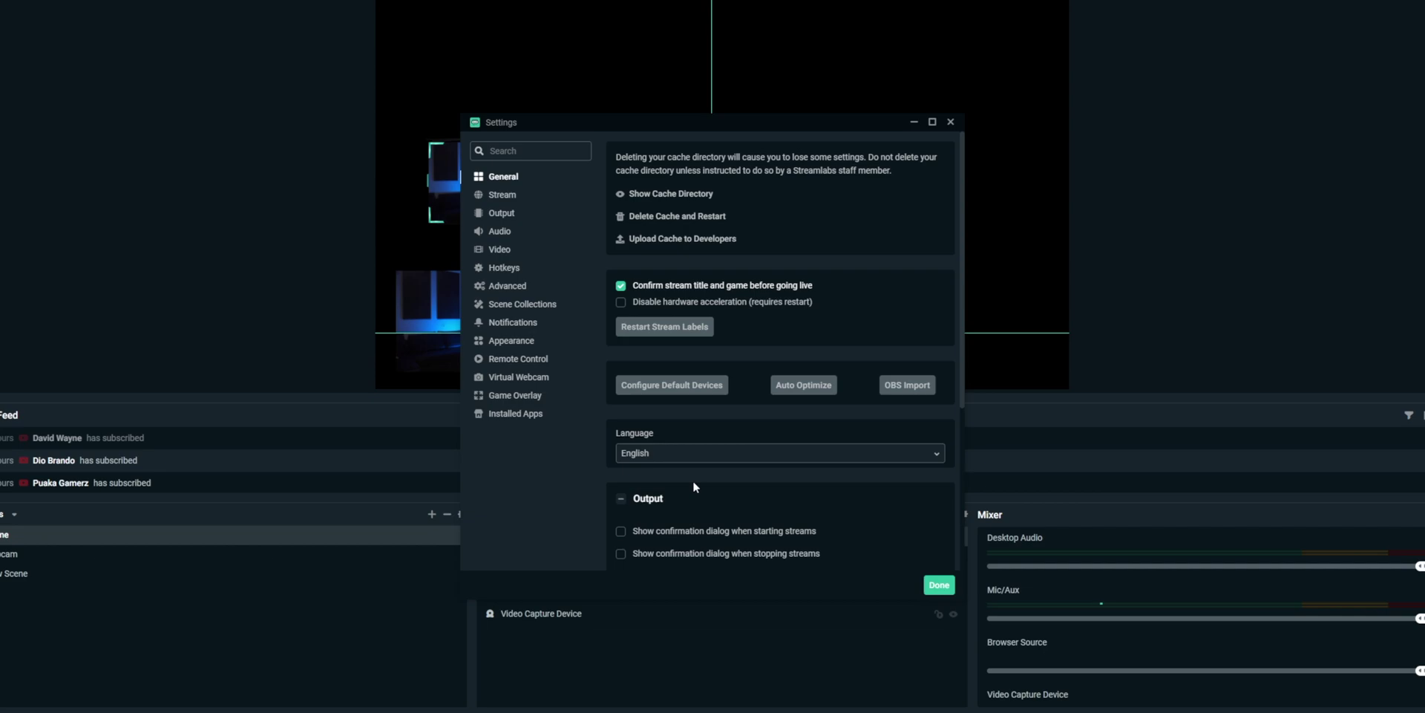
{"action": "scroll", "coordinate": [692, 480], "scroll_direction": "down", "scroll_amount": 5}
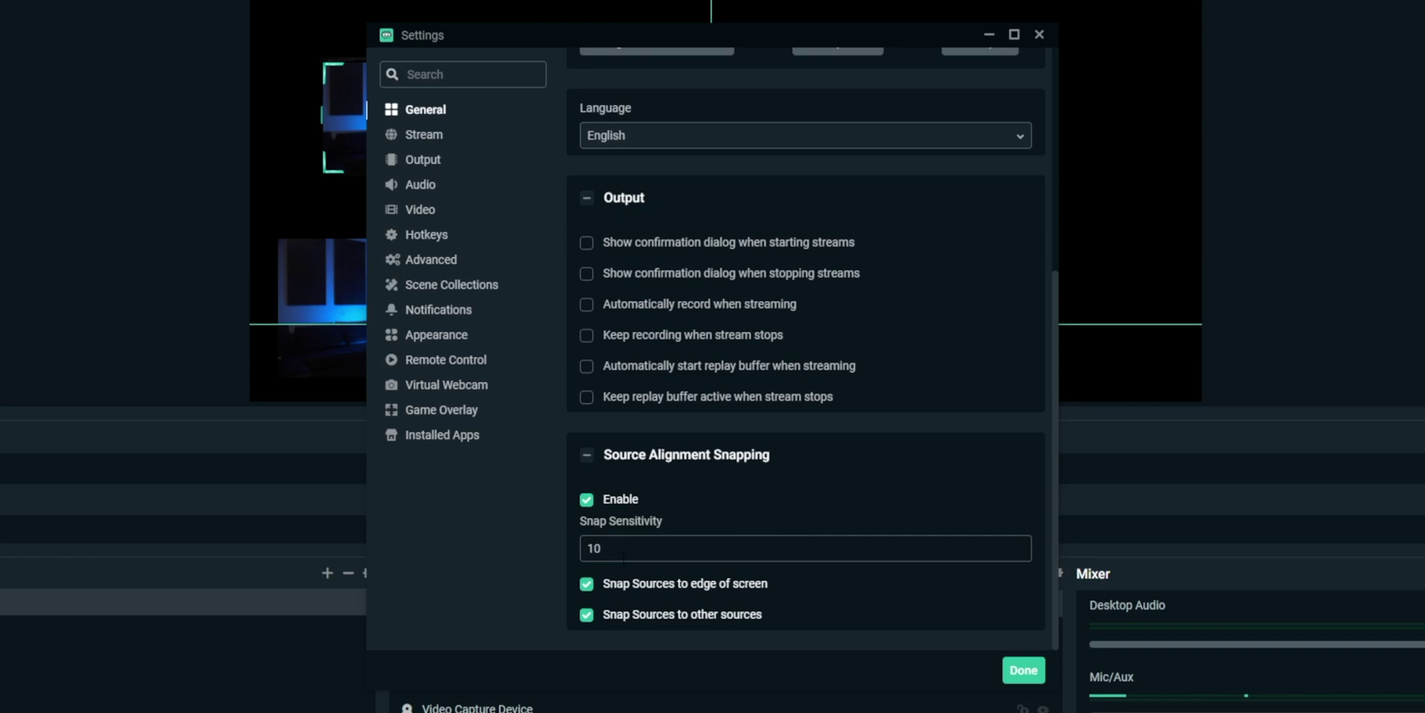
{"action": "type", "text": "100"}
{"action": "left_click", "coordinate": [1024, 670]}
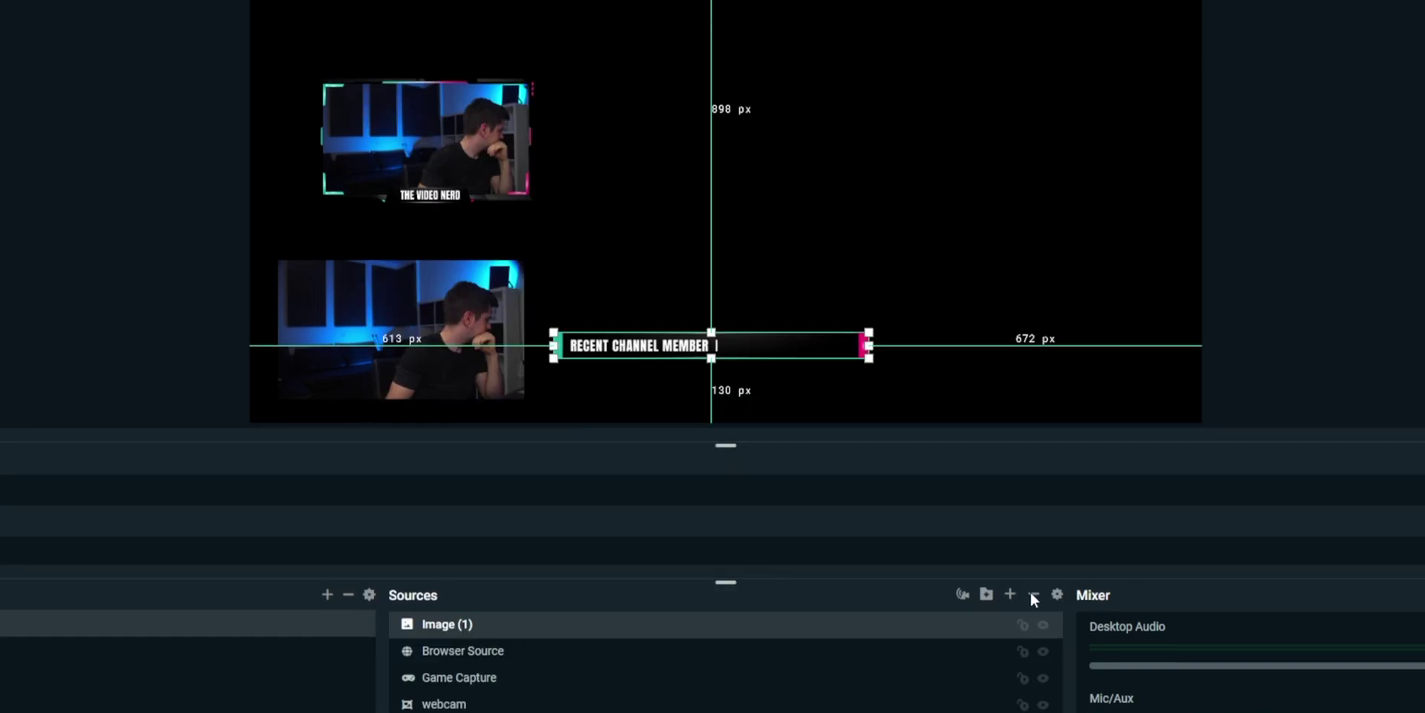
{"action": "left_click_drag", "start_coordinate": [762, 423], "coordinate": [773, 356]}
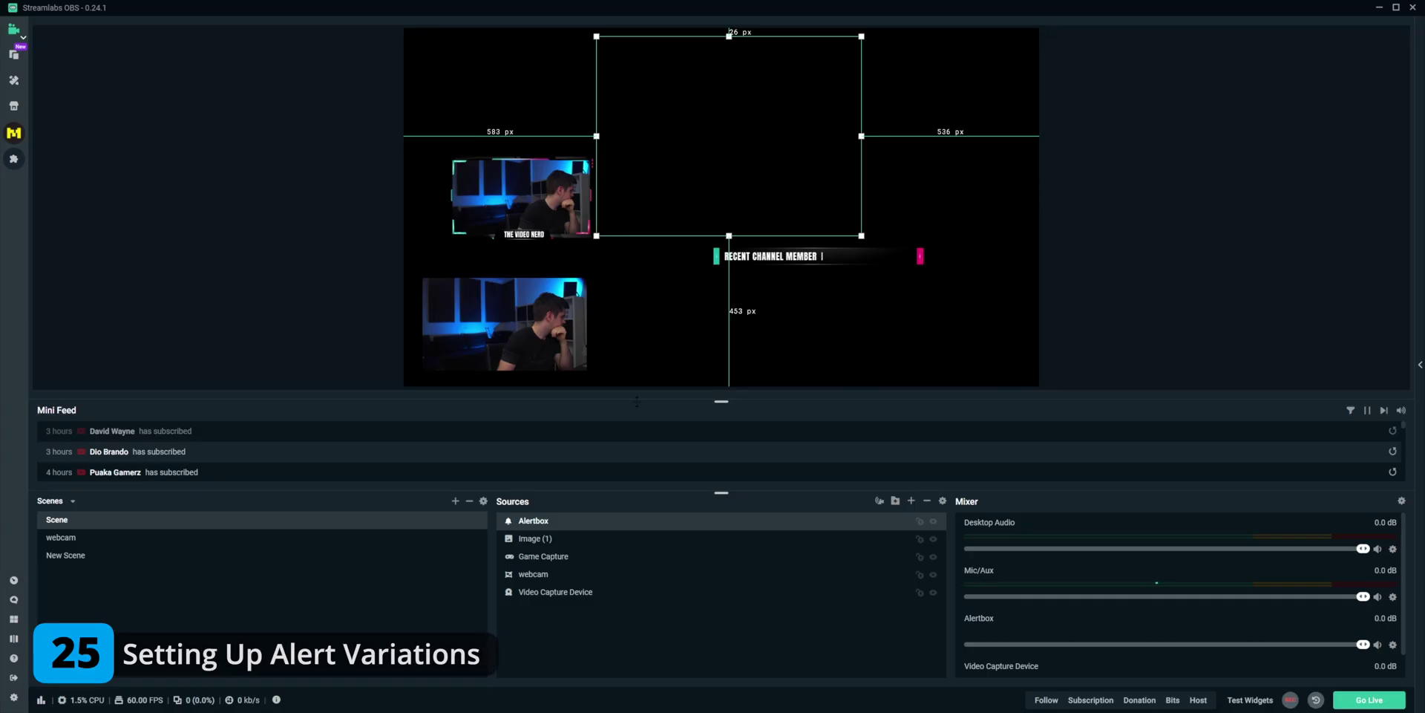
In the Alertbox settings, add a new Donations alert variation and show its trigger conditions.
{"action": "double_click", "coordinate": [591, 527]}
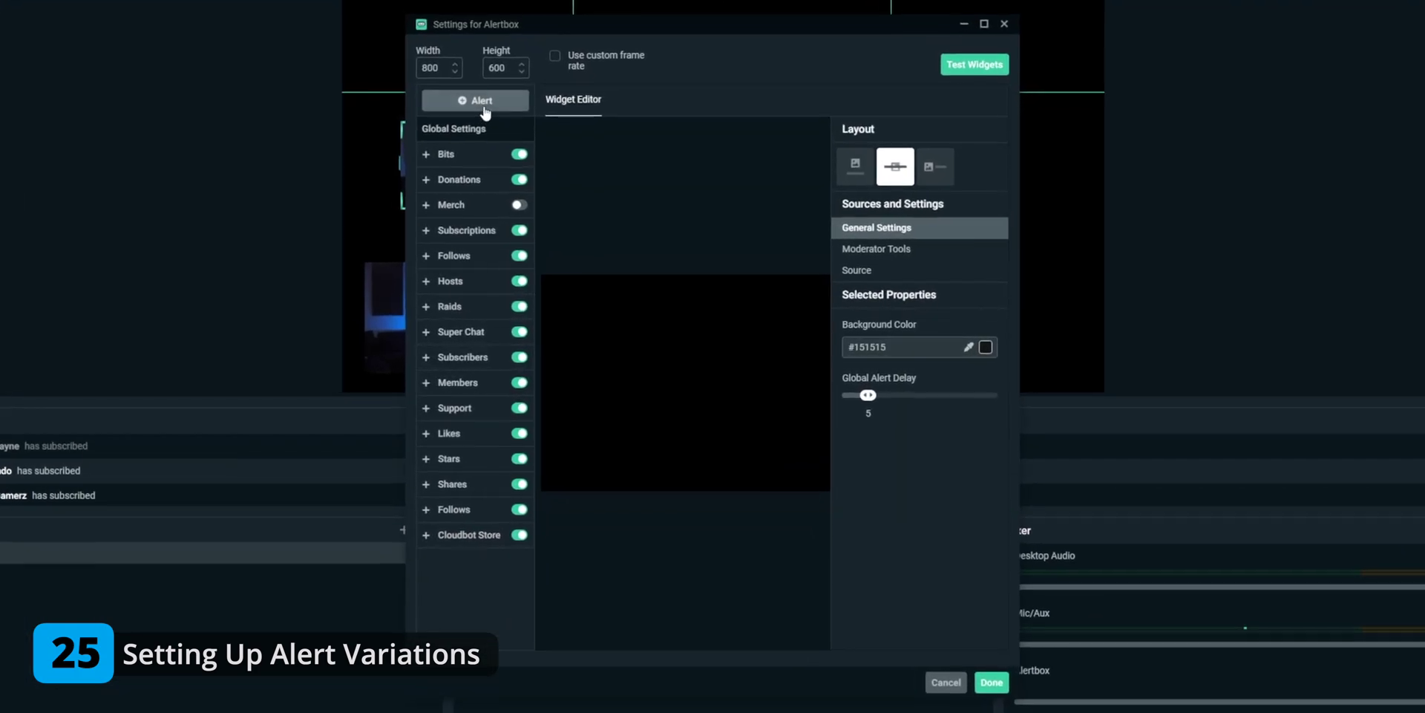
{"action": "left_click", "coordinate": [523, 148]}
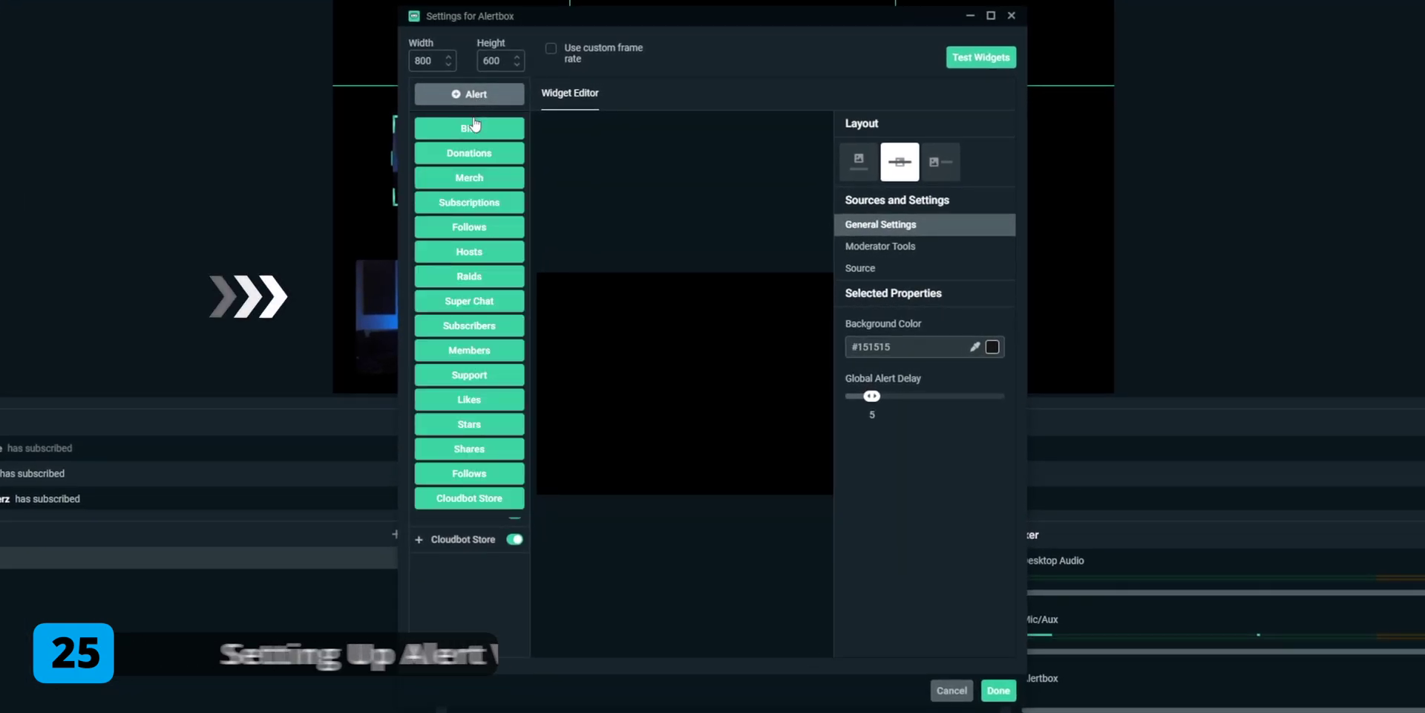
{"action": "left_click", "coordinate": [469, 152]}
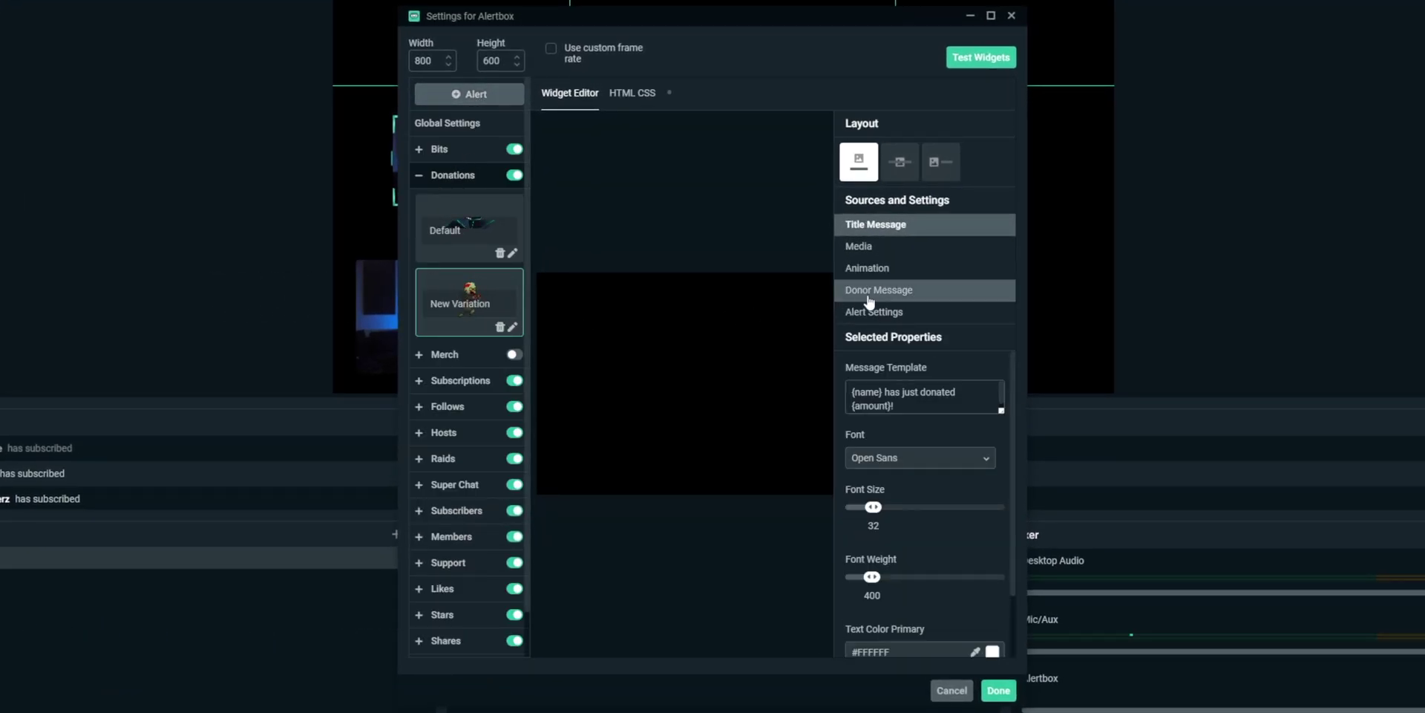
{"action": "left_click", "coordinate": [898, 318]}
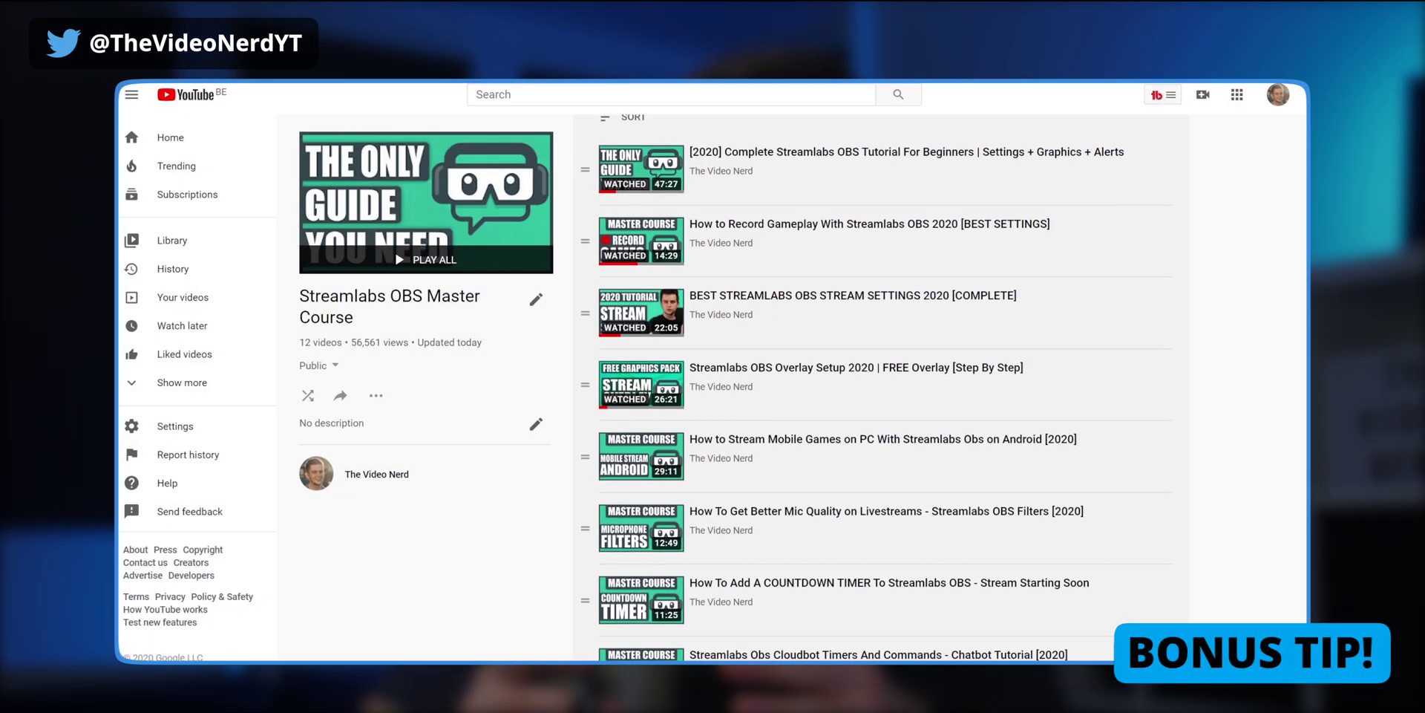
Scroll down through the Streamlabs OBS Master Course playlist's tutorial videos.
{"action": "scroll", "coordinate": [883, 386], "scroll_direction": "down", "scroll_amount": 1}
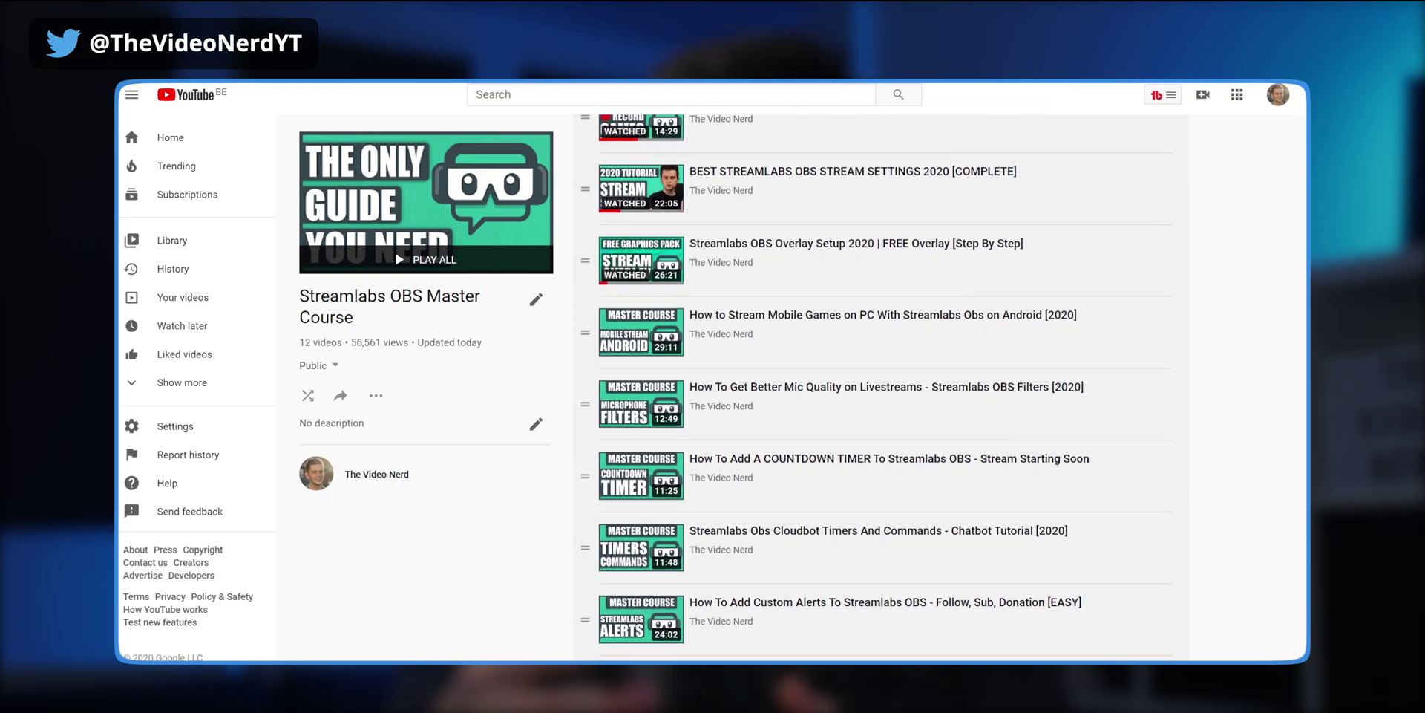
{"action": "scroll", "coordinate": [883, 386], "scroll_direction": "down", "scroll_amount": 1}
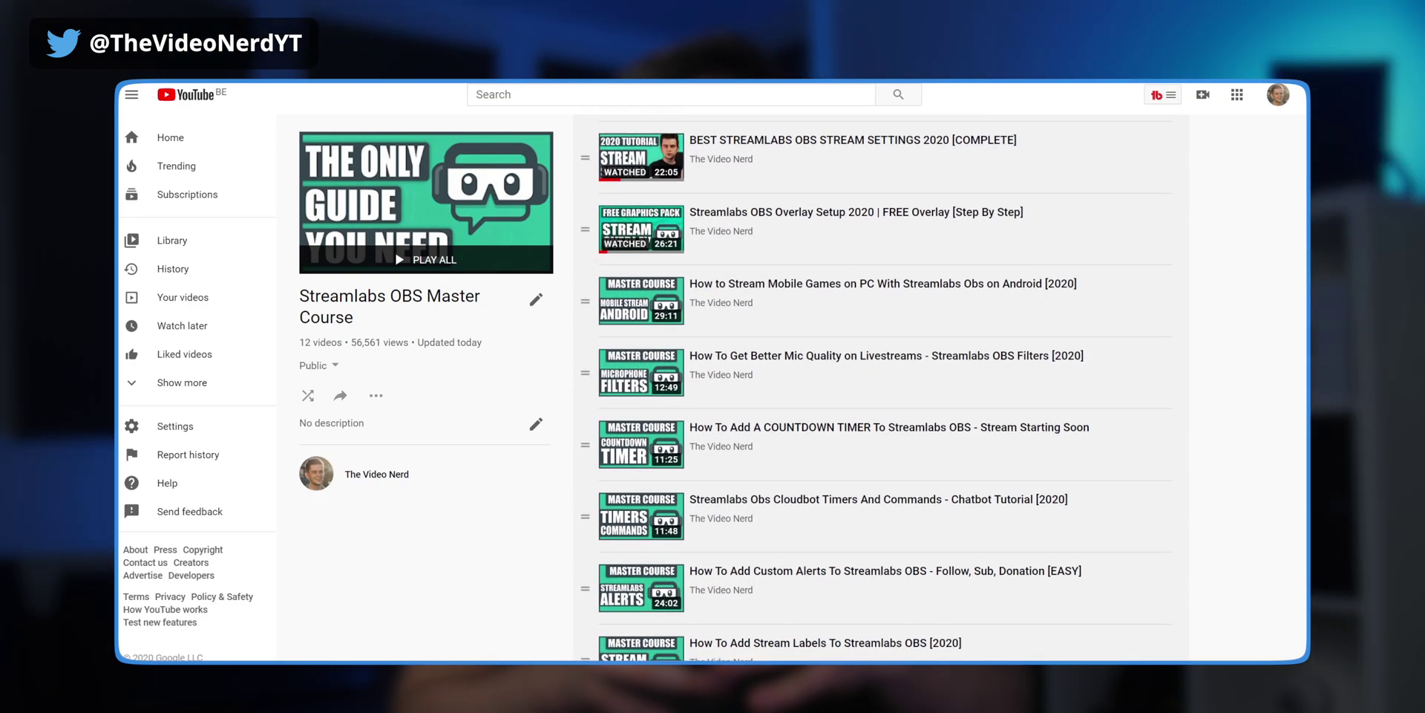